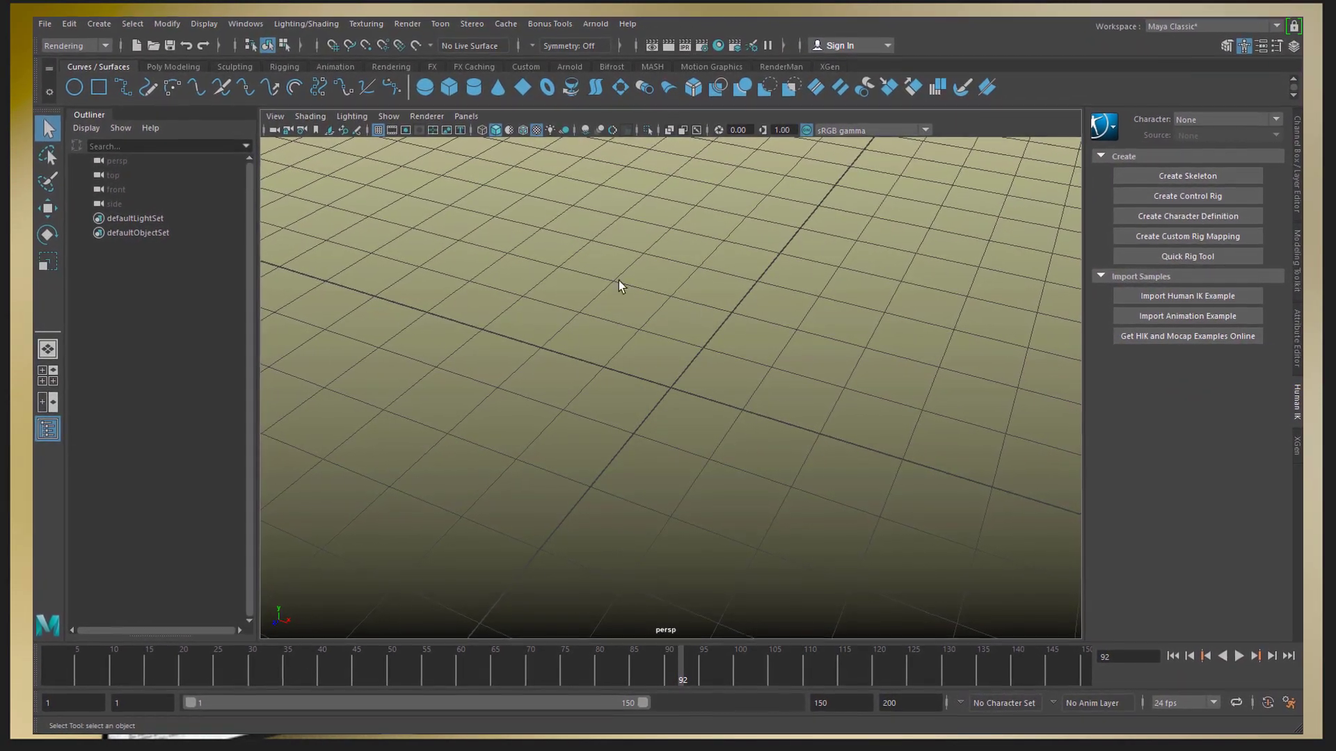
Create a polygon plane at the origin and try rotating it about the Z axis around its central pivot.
{"action": "left_click", "coordinate": [166, 63]}
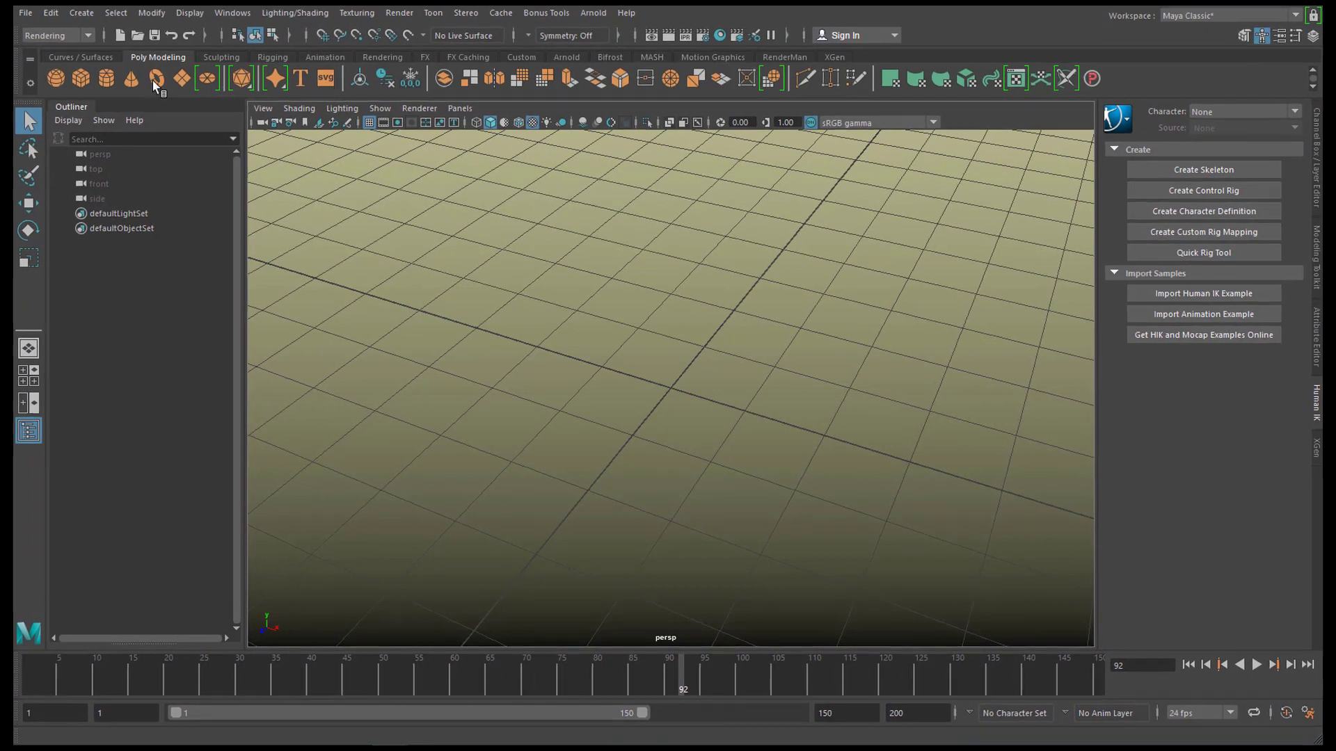
{"action": "left_click", "coordinate": [179, 77]}
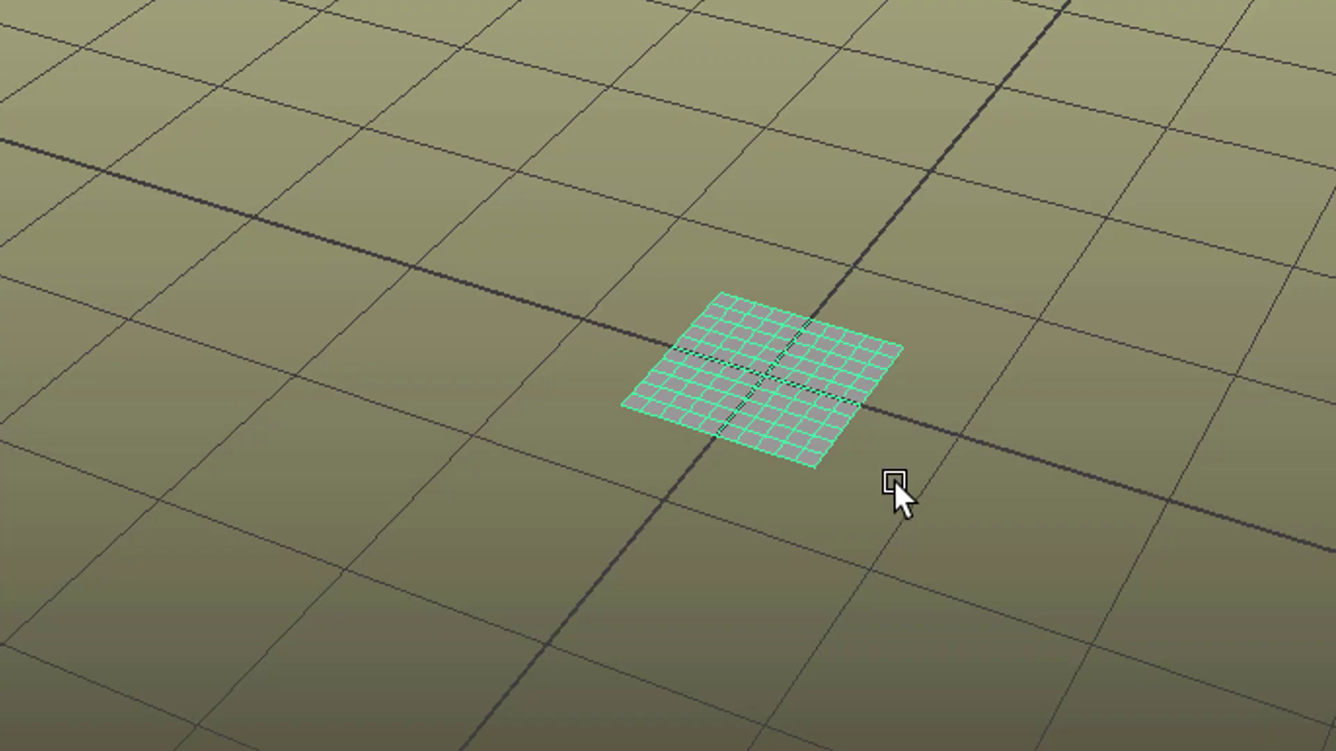
{"action": "key", "text": "w"}
{"action": "key", "text": "e"}
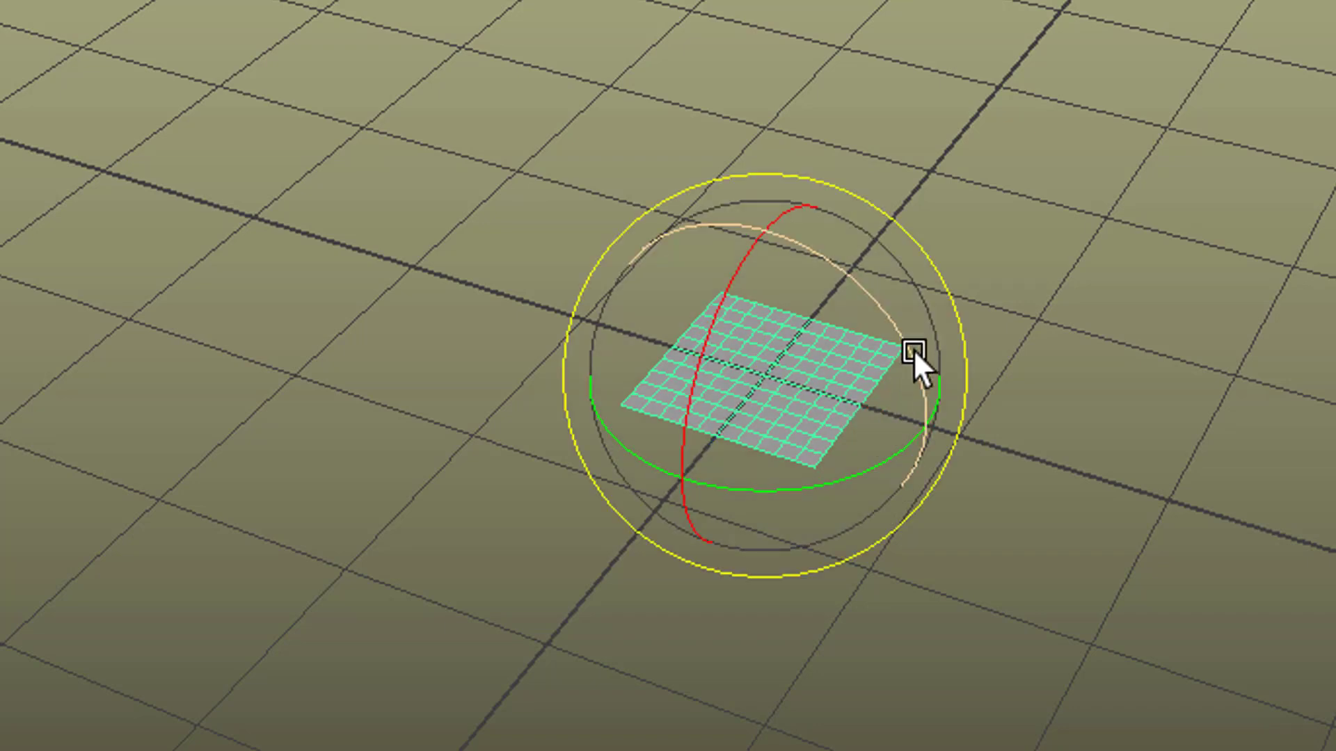
{"action": "mouse_move", "coordinate": [913, 347]}
{"action": "left_mouse_down"}
{"action": "mouse_move", "coordinate": [878, 252]}
{"action": "mouse_move", "coordinate": [883, 290]}
{"action": "mouse_move", "coordinate": [927, 194]}
{"action": "left_mouse_up"}
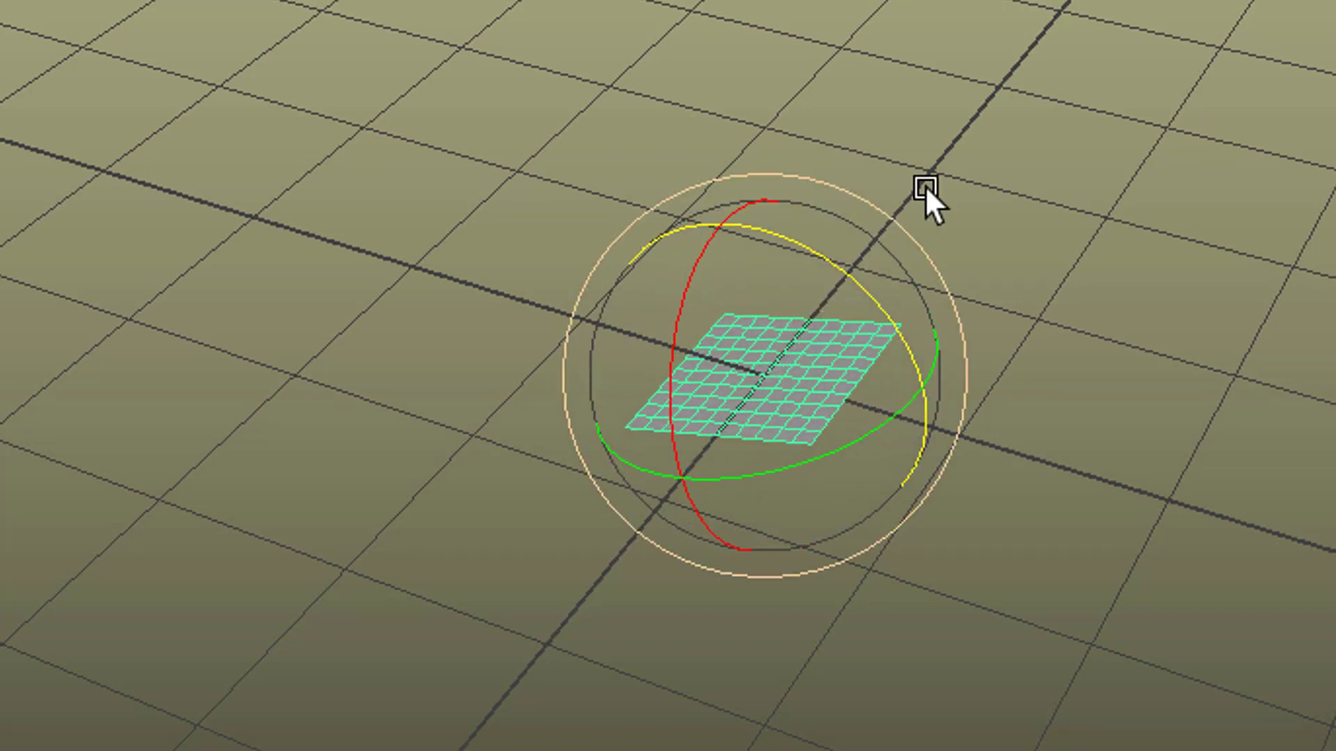
{"action": "left_click_drag", "start_coordinate": [874, 302], "coordinate": [901, 350]}
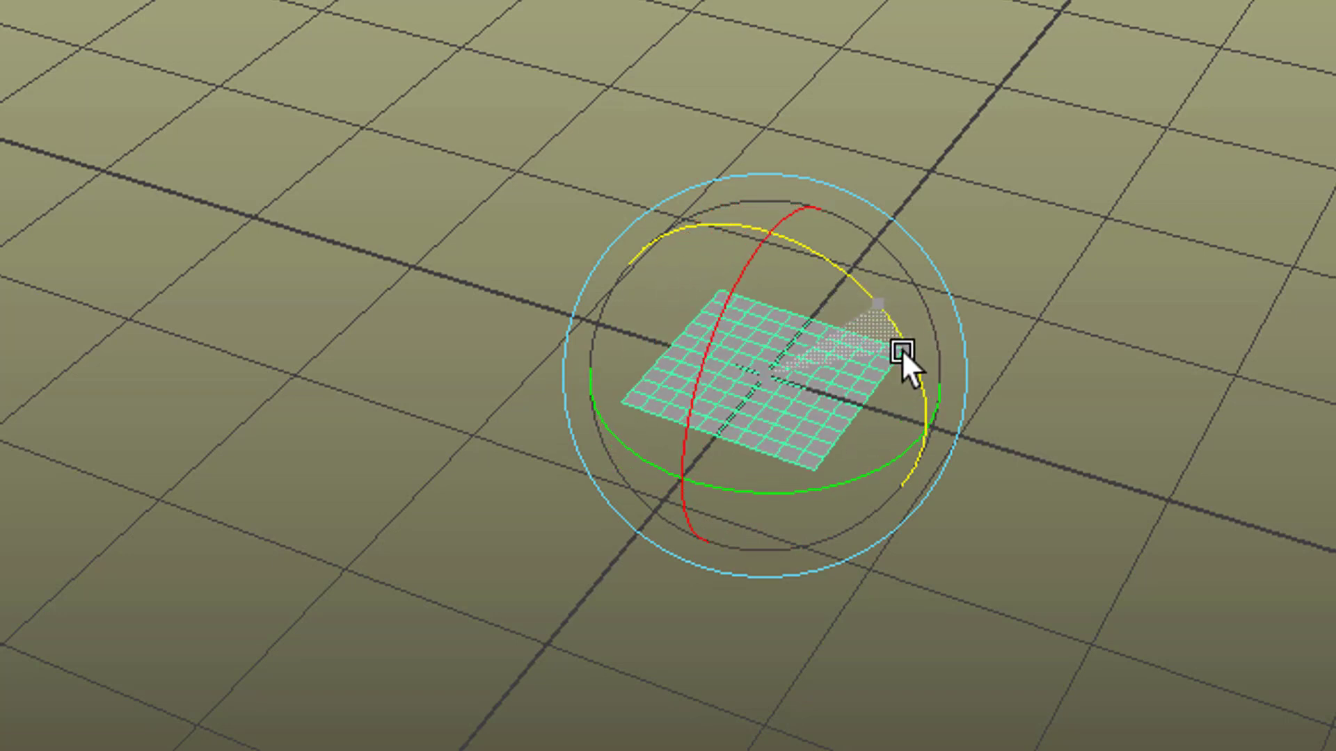
Move the plane's pivot along X to the middle of its negative-X edge.
{"action": "scroll", "coordinate": [616, 617], "scroll_direction": "up", "scroll_amount": 3}
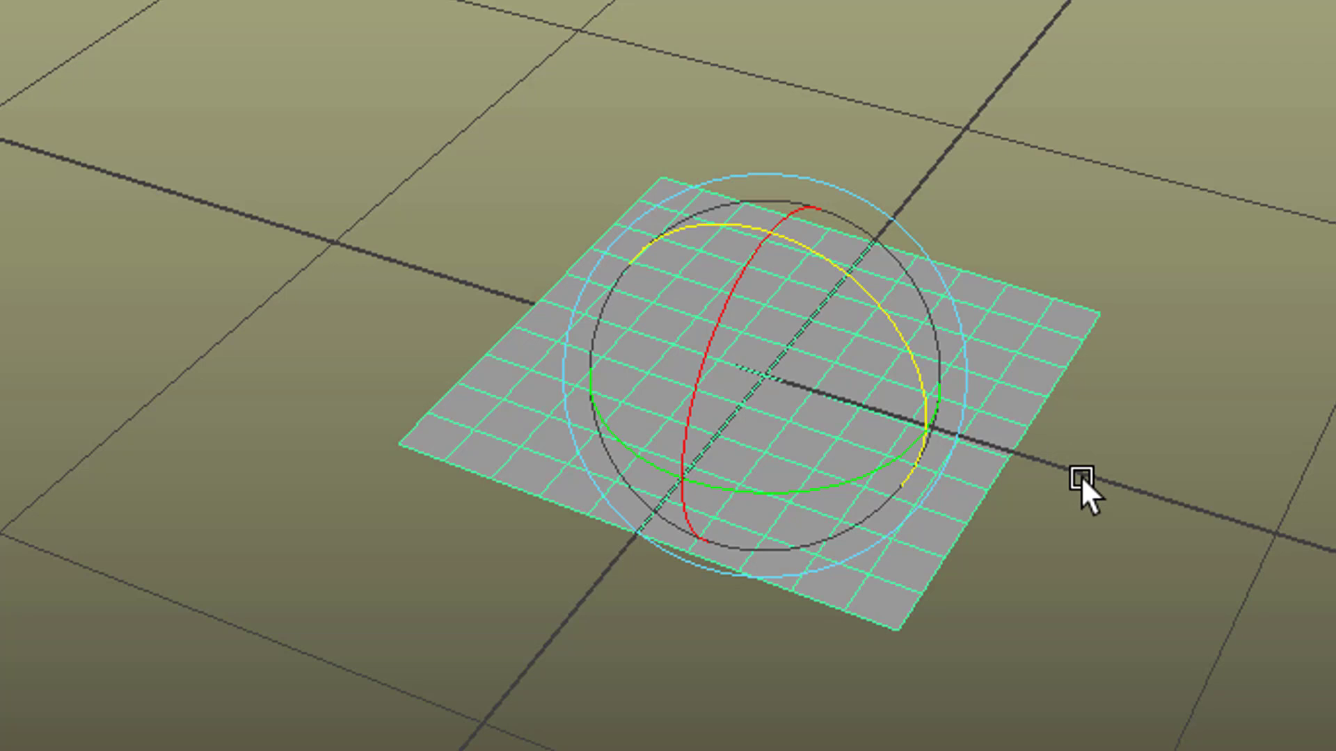
{"action": "key", "text": "w"}
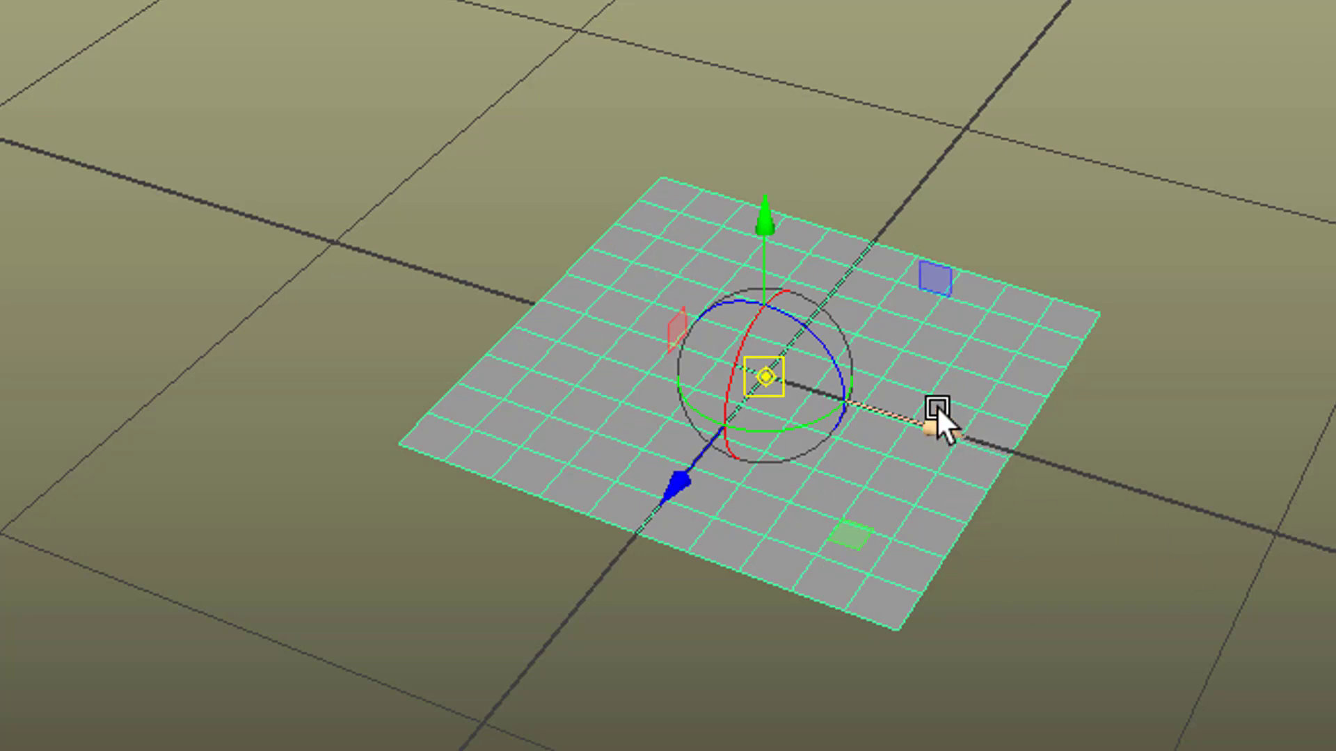
{"action": "key", "text": "d"}
{"action": "left_click_drag", "start_coordinate": [932, 409], "coordinate": [666, 398]}
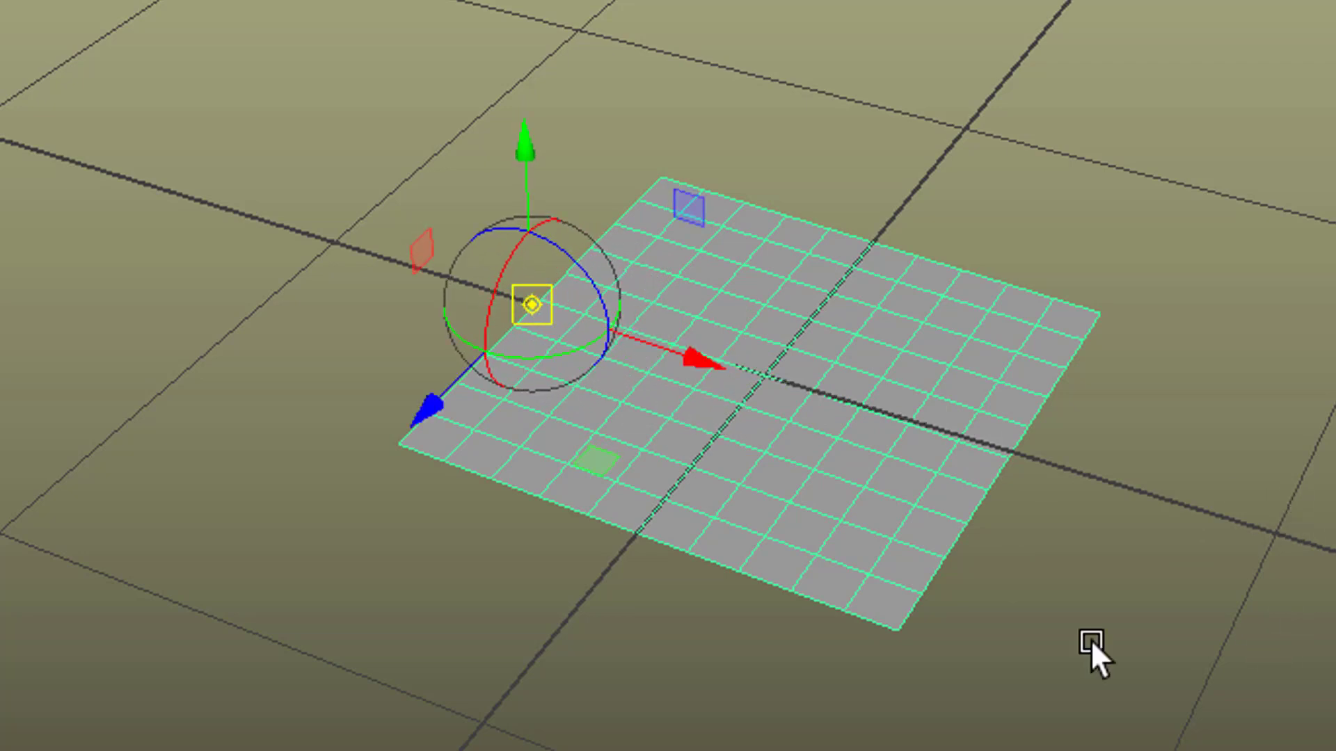
Rotate the plane about the Z axis around the pivot on its edge so it swings upward like a hinge.
{"action": "key", "text": "e"}
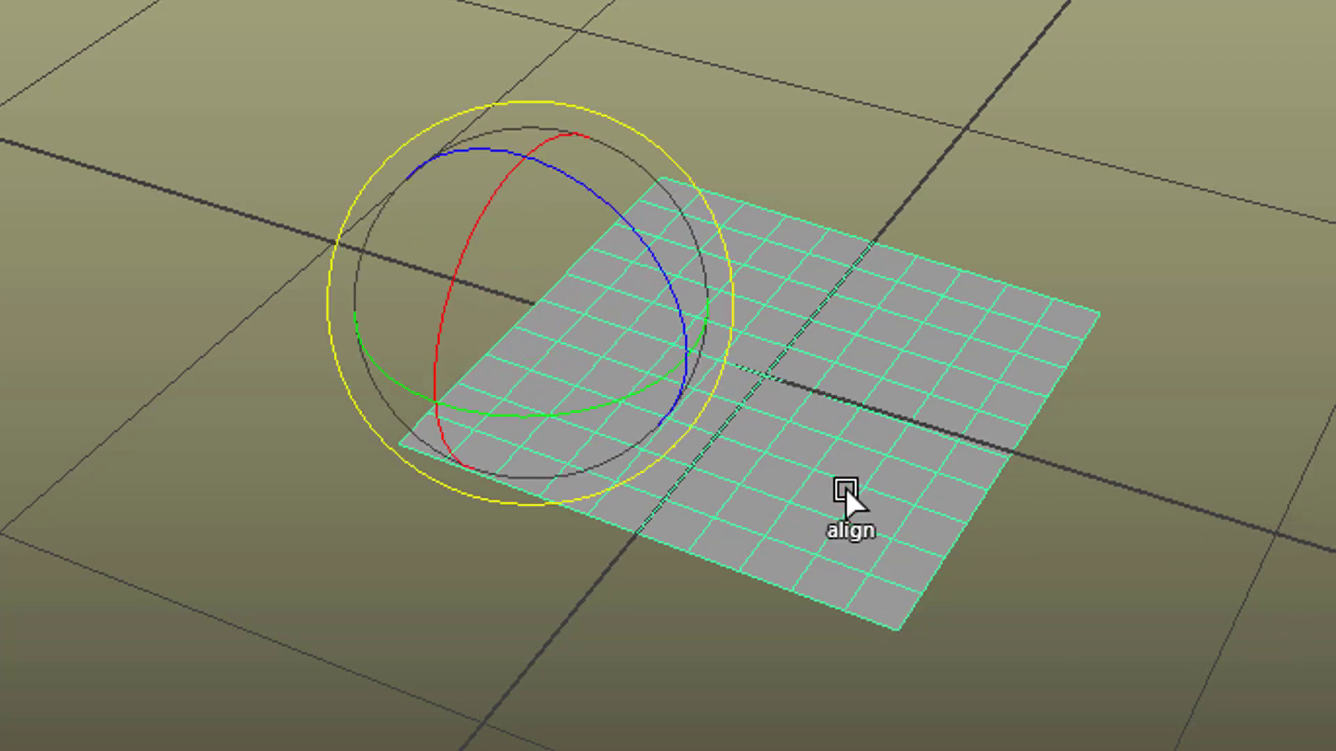
{"action": "mouse_move", "coordinate": [658, 268]}
{"action": "left_mouse_down"}
{"action": "mouse_move", "coordinate": [635, 193]}
{"action": "mouse_move", "coordinate": [582, 135]}
{"action": "mouse_move", "coordinate": [449, 107]}
{"action": "mouse_move", "coordinate": [269, 263]}
{"action": "mouse_move", "coordinate": [345, 153]}
{"action": "mouse_move", "coordinate": [540, 96]}
{"action": "mouse_move", "coordinate": [658, 186]}
{"action": "mouse_move", "coordinate": [671, 259]}
{"action": "mouse_move", "coordinate": [669, 245]}
{"action": "left_mouse_up"}
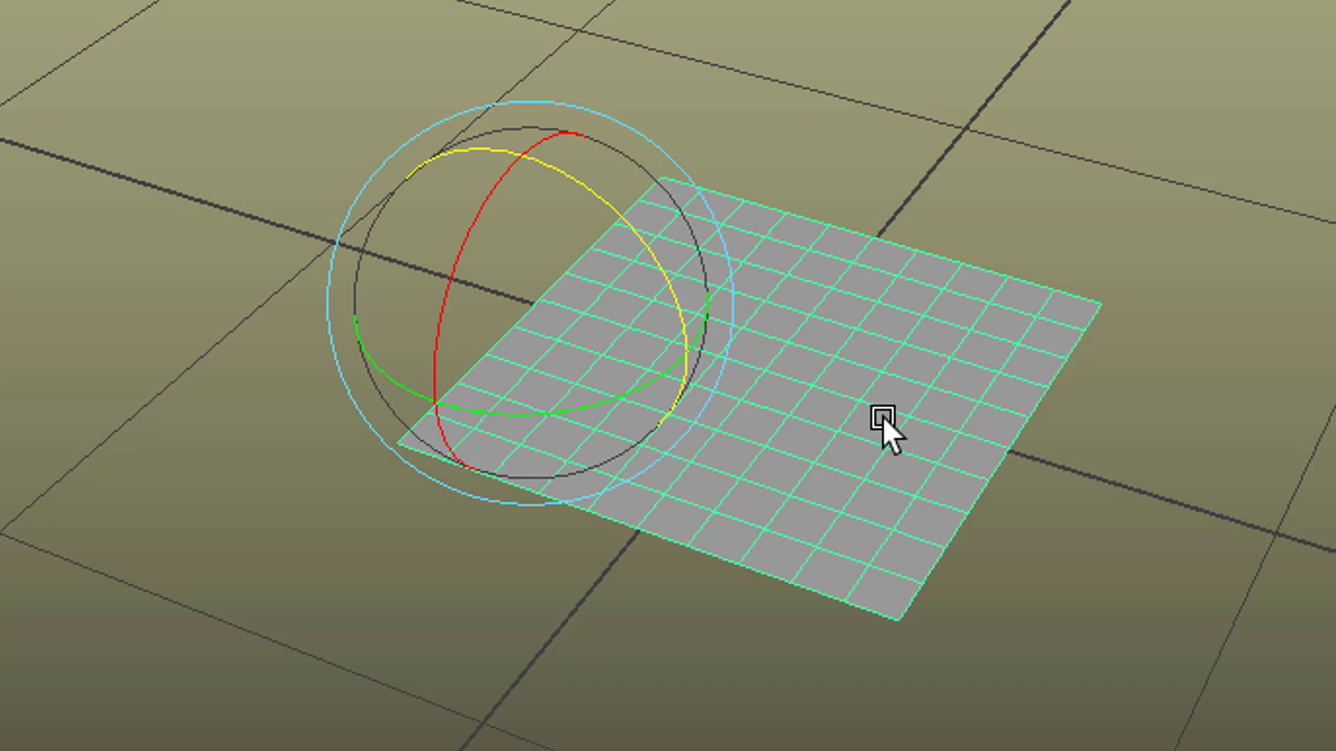
{"action": "right_click_drag", "start_coordinate": [882, 415], "coordinate": [857, 343], "text": "alt"}
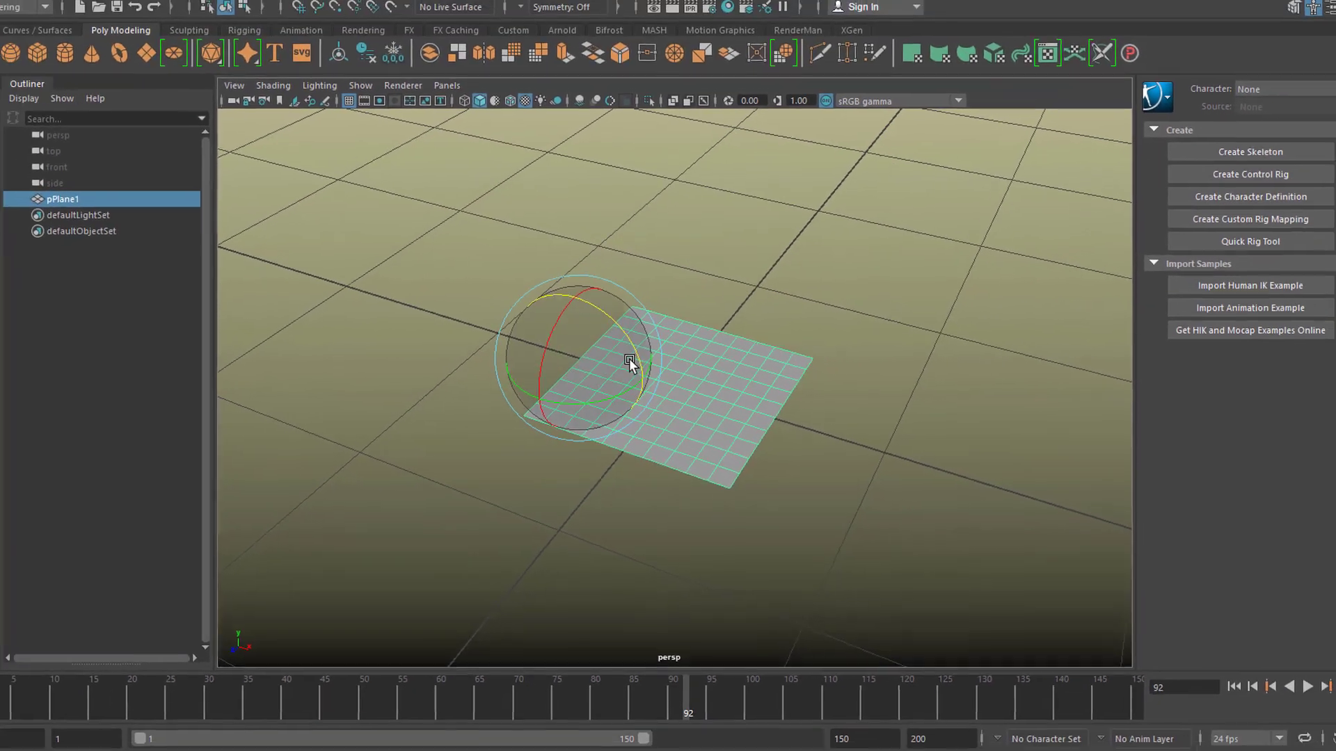
{"action": "left_click_drag", "start_coordinate": [637, 353], "coordinate": [813, 346]}
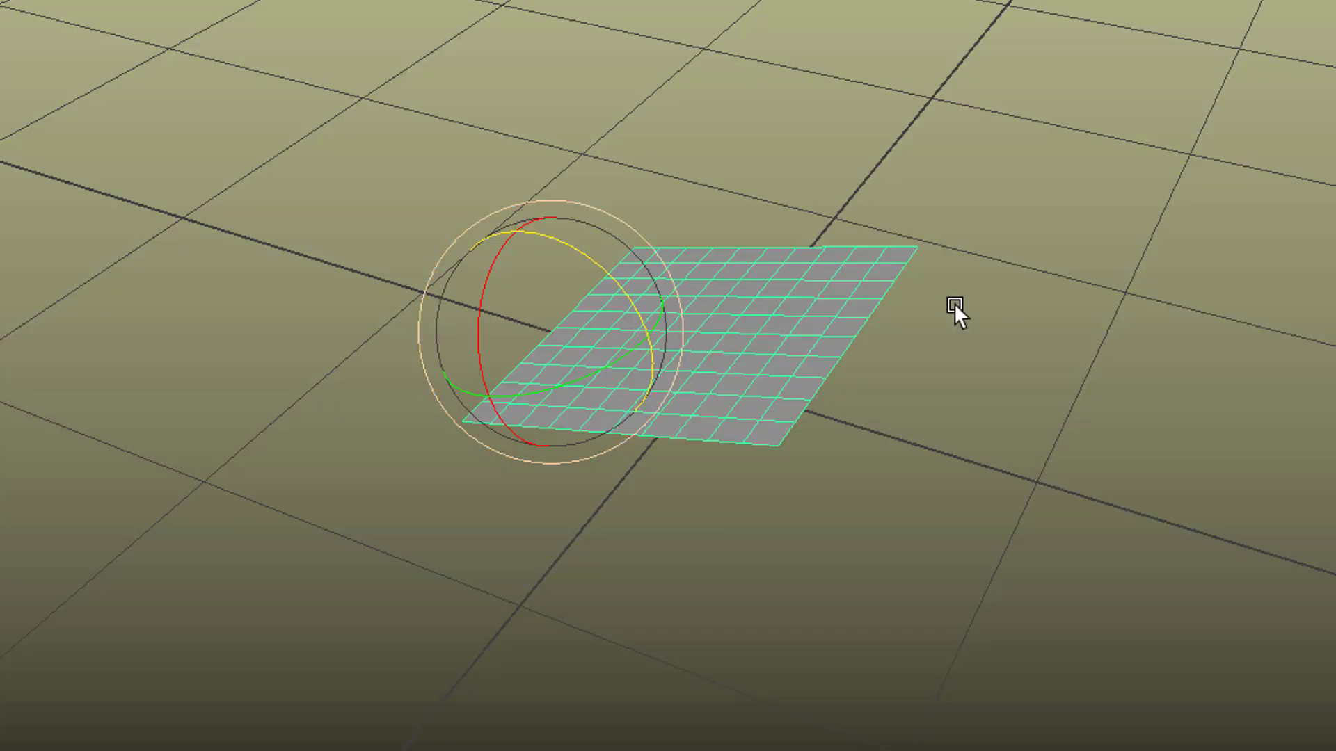
{"action": "right_click", "coordinate": [772, 295]}
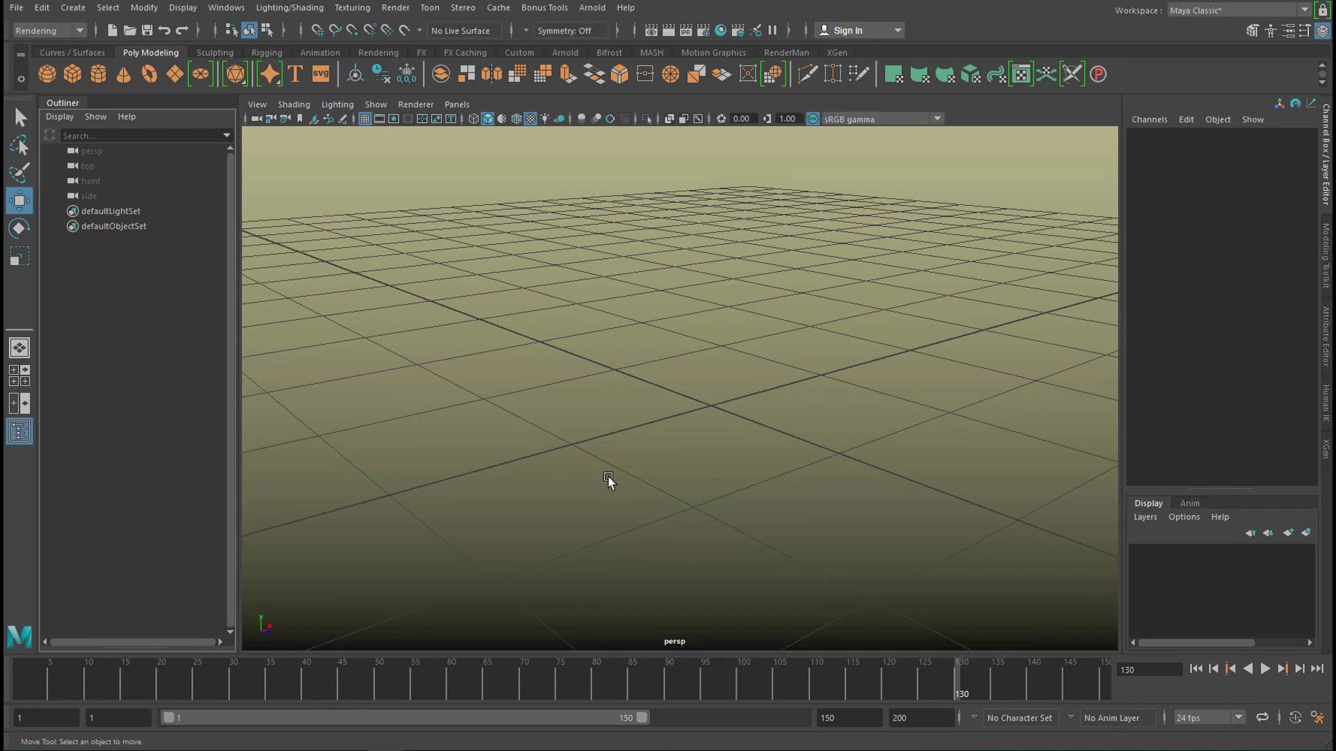
Switch from the perspective view to the maximized front view.
{"action": "left_click_drag", "start_coordinate": [608, 478], "coordinate": [629, 492], "text": "alt"}
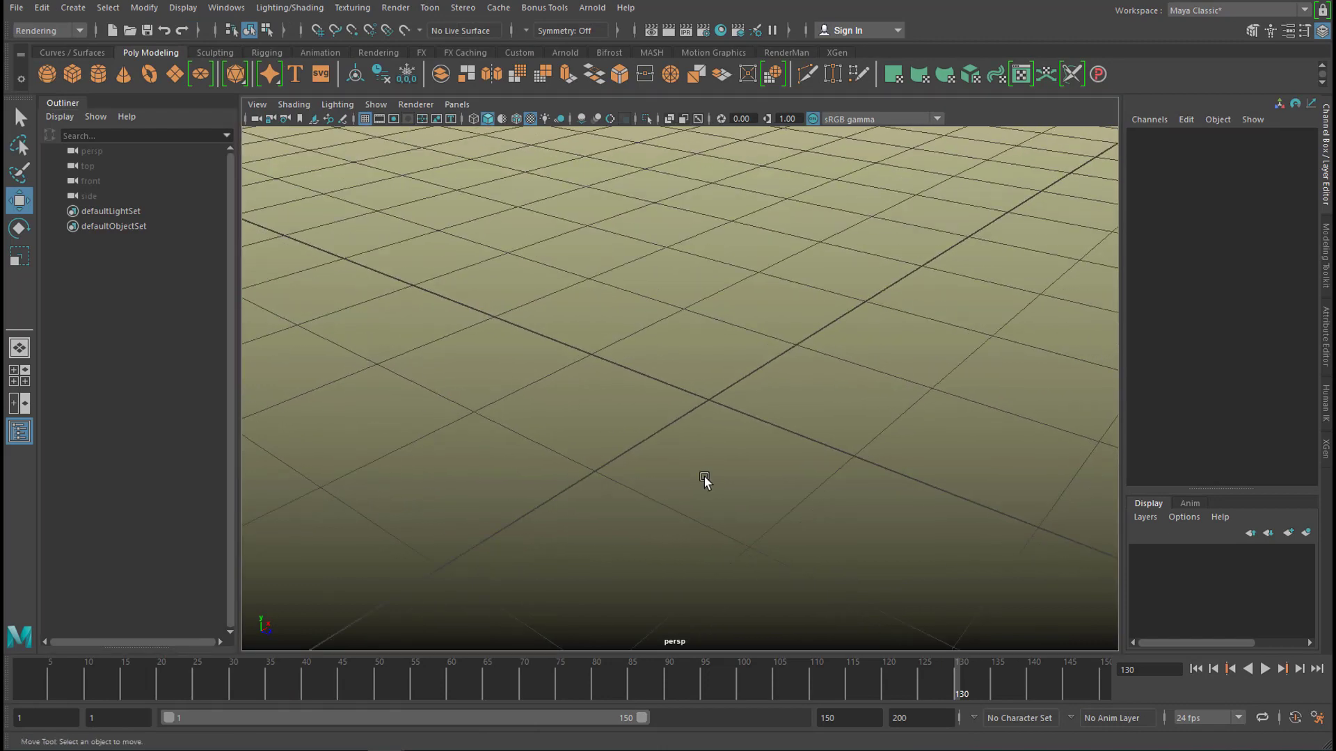
{"action": "key", "text": "space"}
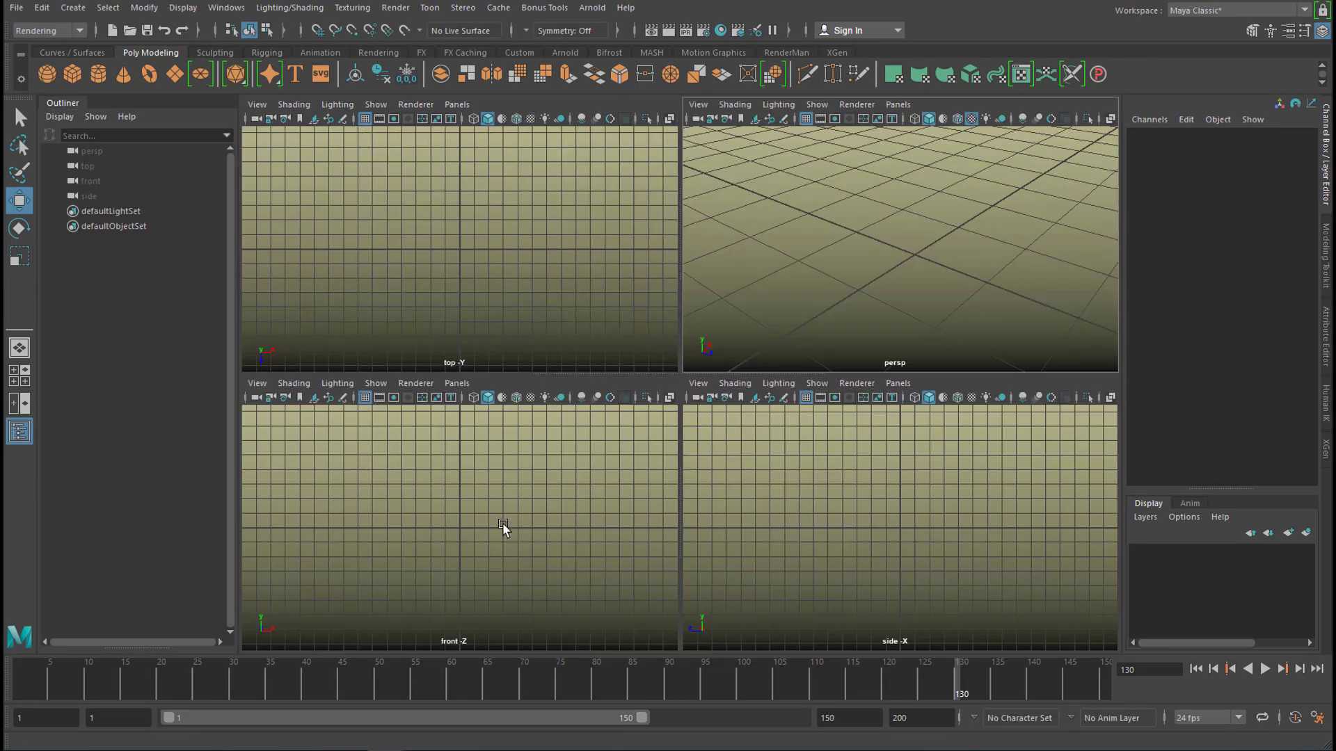
{"action": "key", "text": "space"}
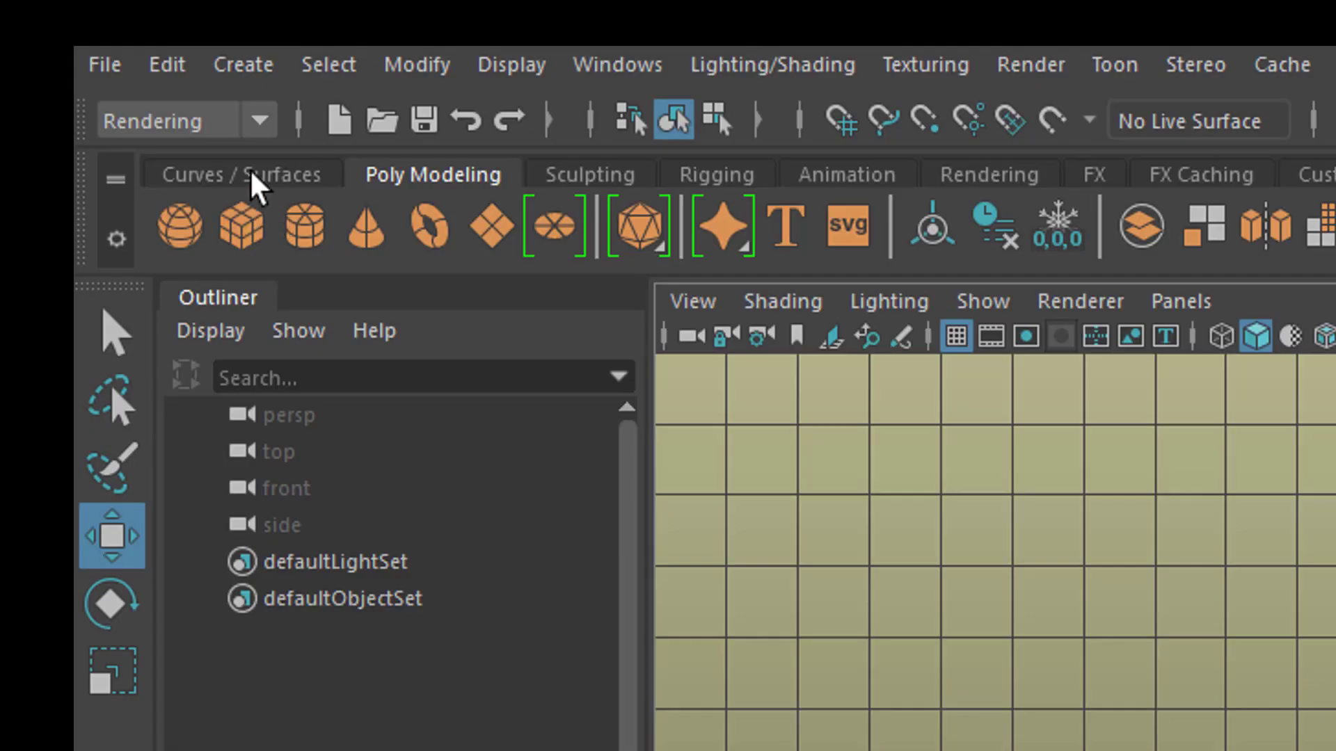
Bring up the Curves / Surfaces tools and switch to the Modeling menu set.
{"action": "left_click", "coordinate": [252, 177]}
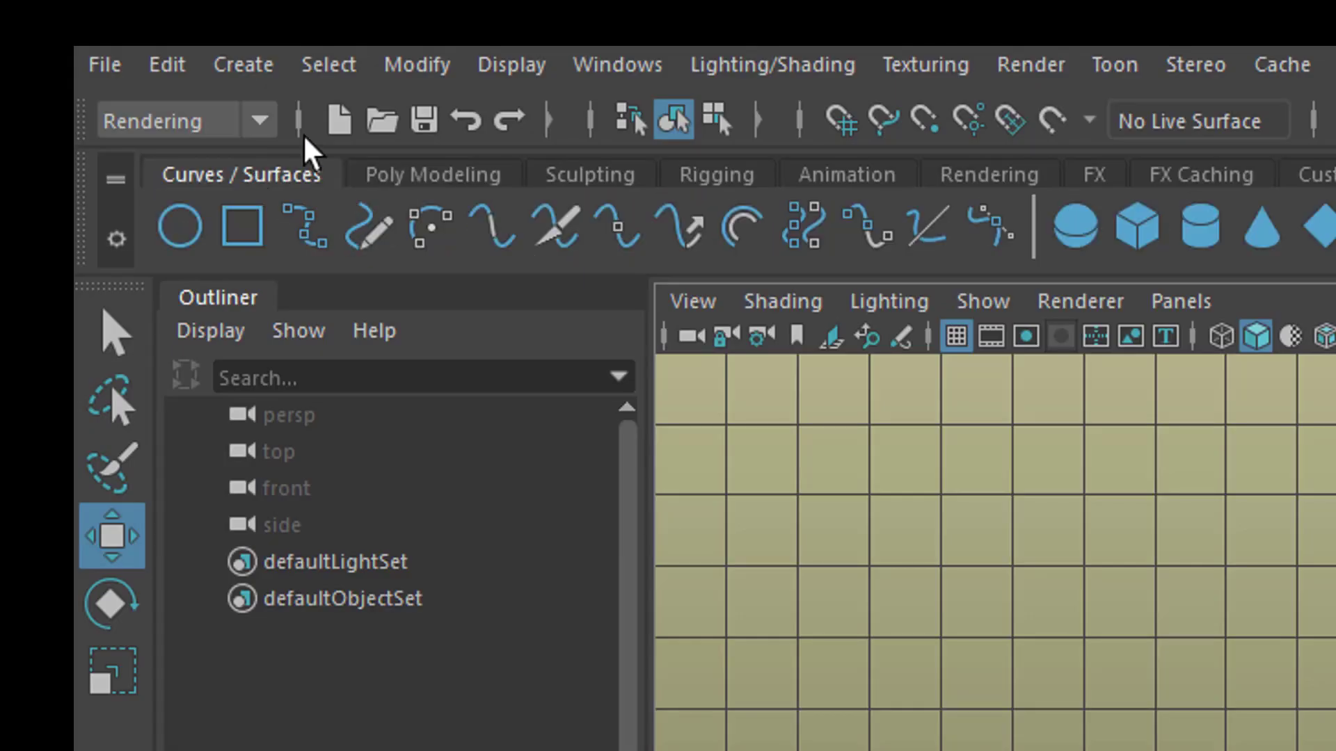
{"action": "left_click", "coordinate": [266, 135]}
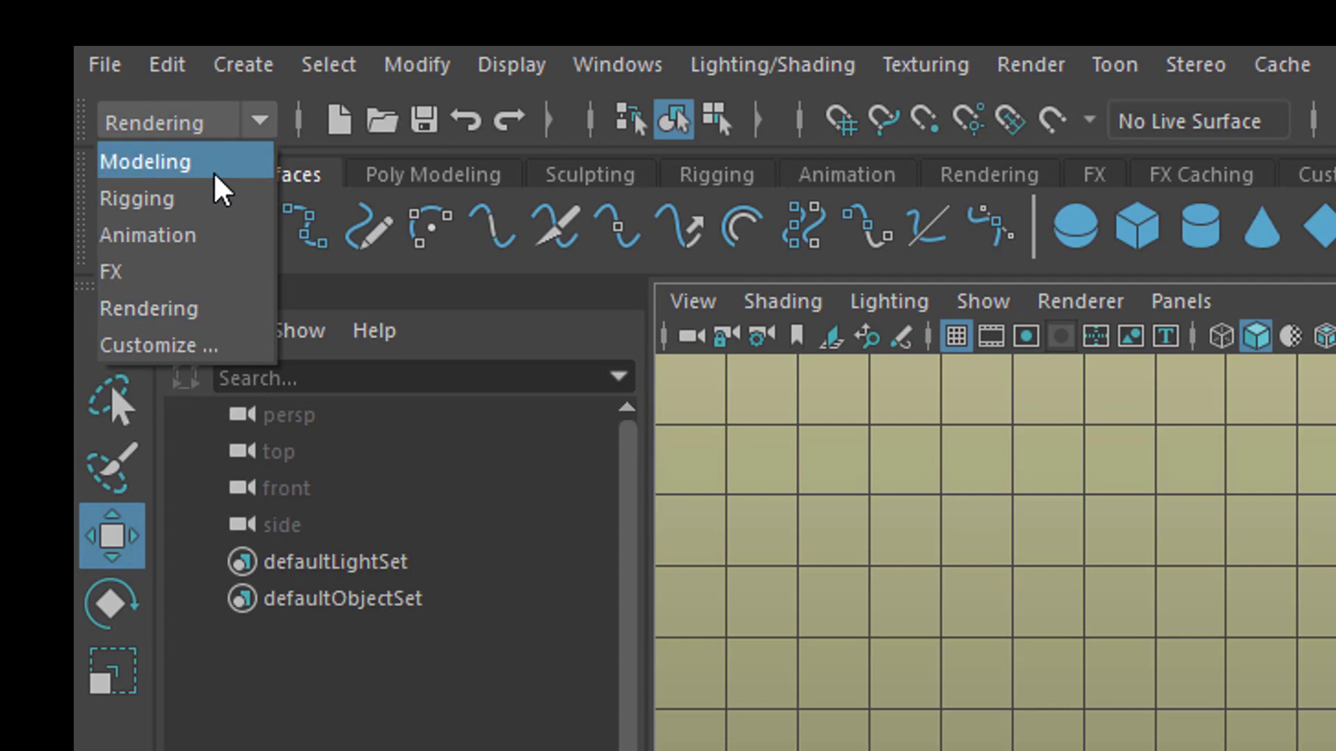
{"action": "left_click", "coordinate": [212, 170]}
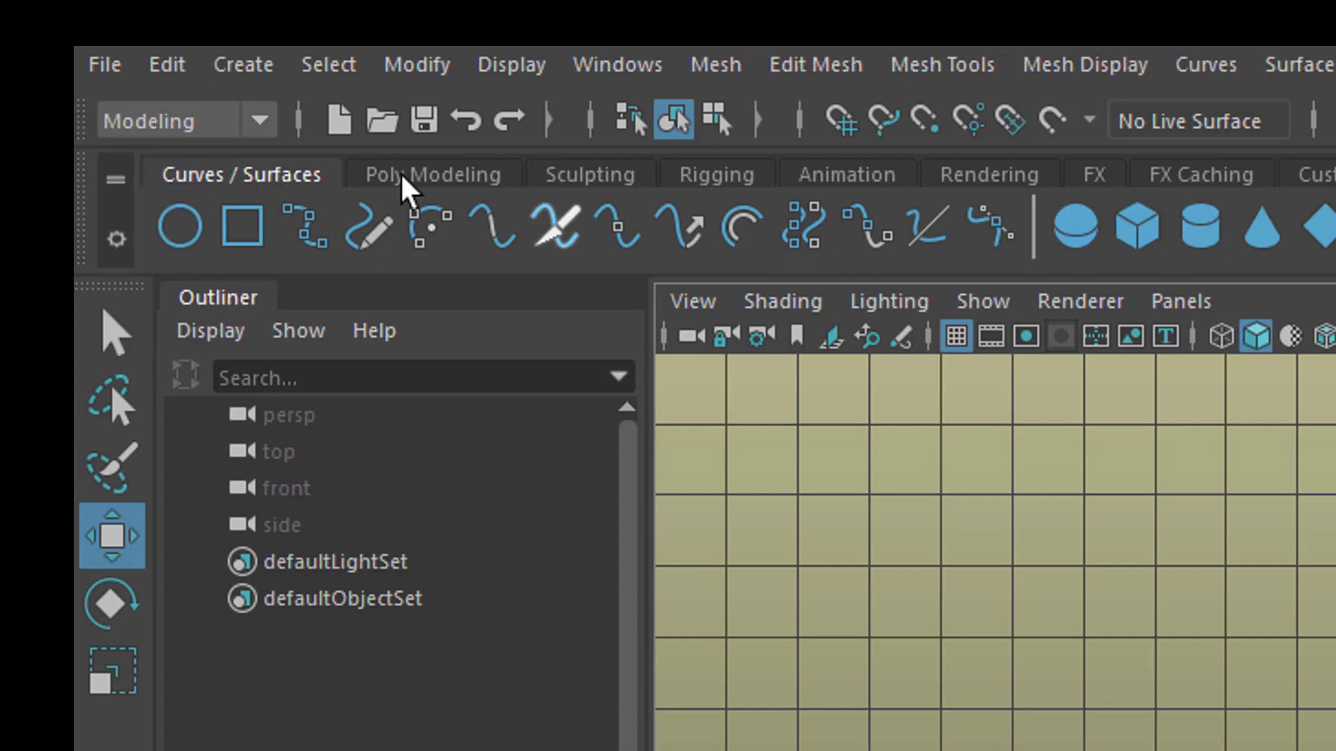
{"action": "left_click", "coordinate": [263, 79]}
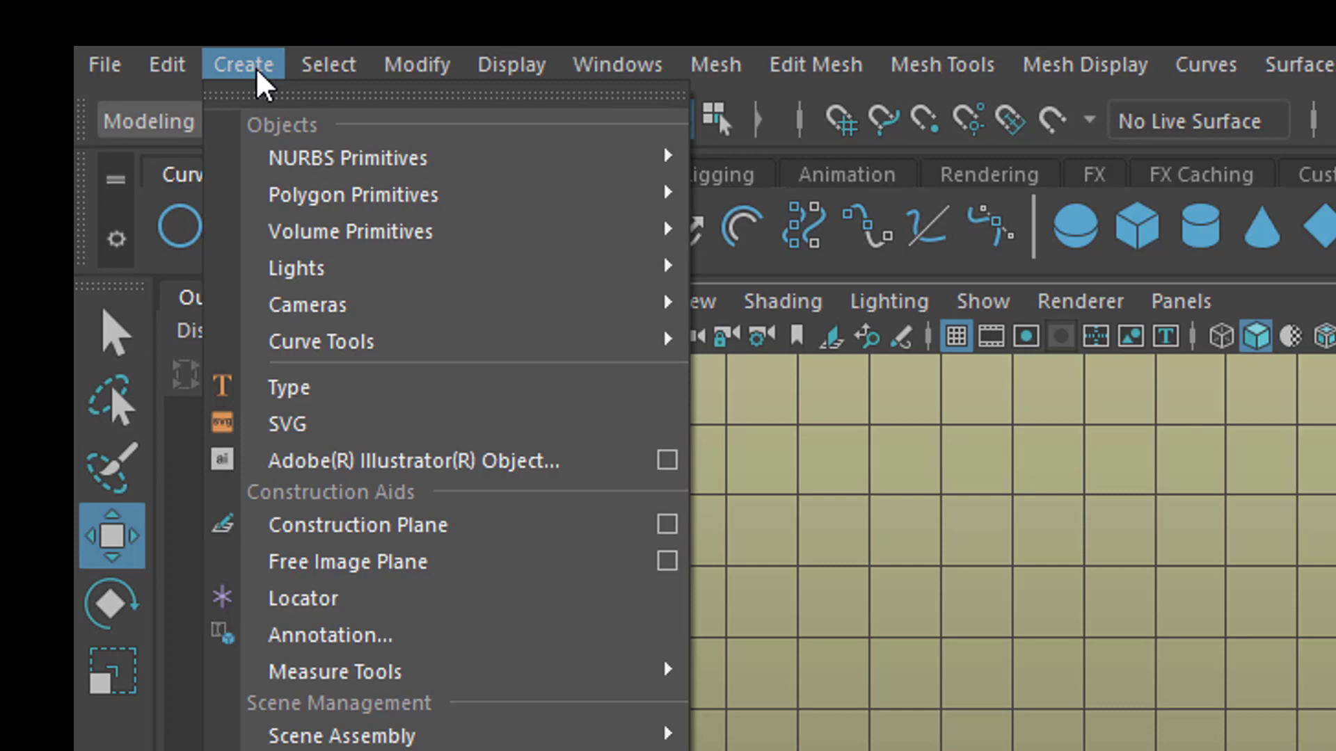
{"action": "mouse_move", "coordinate": [361, 346]}
{"action": "left_click", "coordinate": [800, 444]}
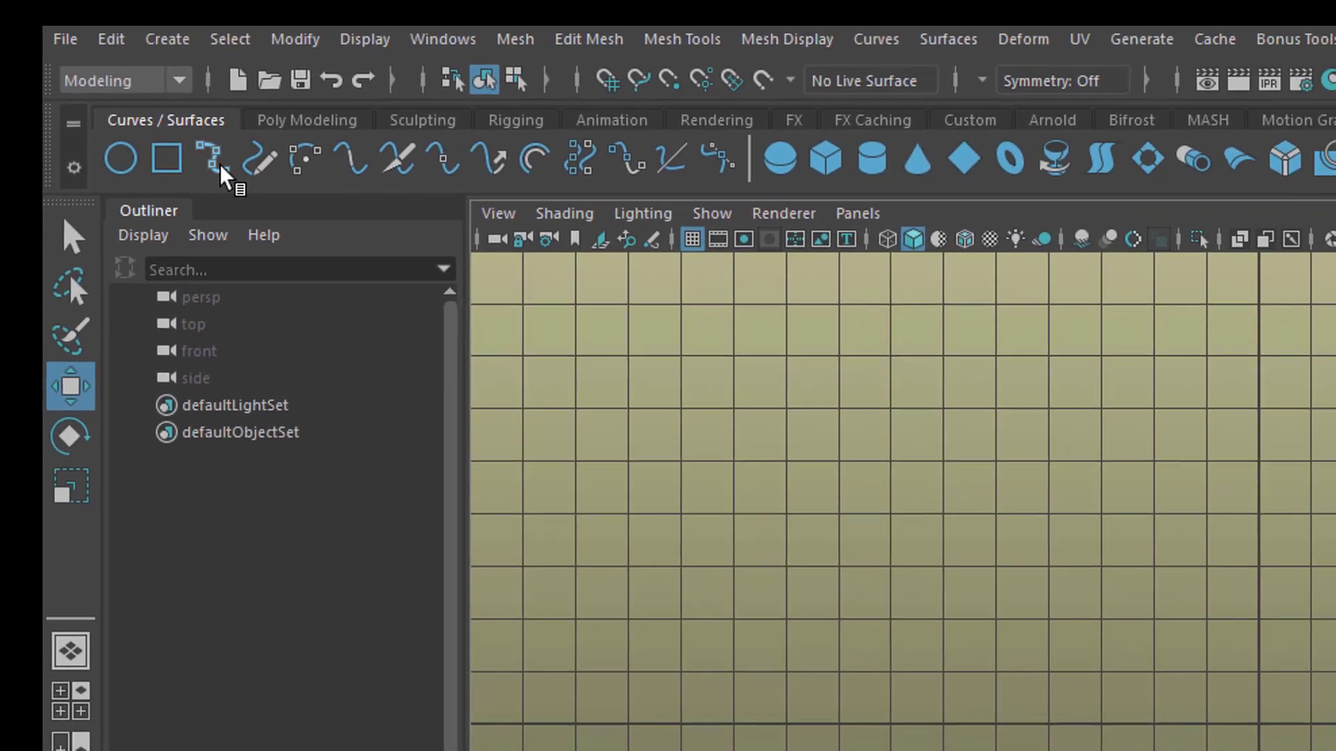
Draw a straight, grid-snapped EP curve along positive X from the origin, with points three and six grid cells out.
{"action": "left_click", "coordinate": [220, 167]}
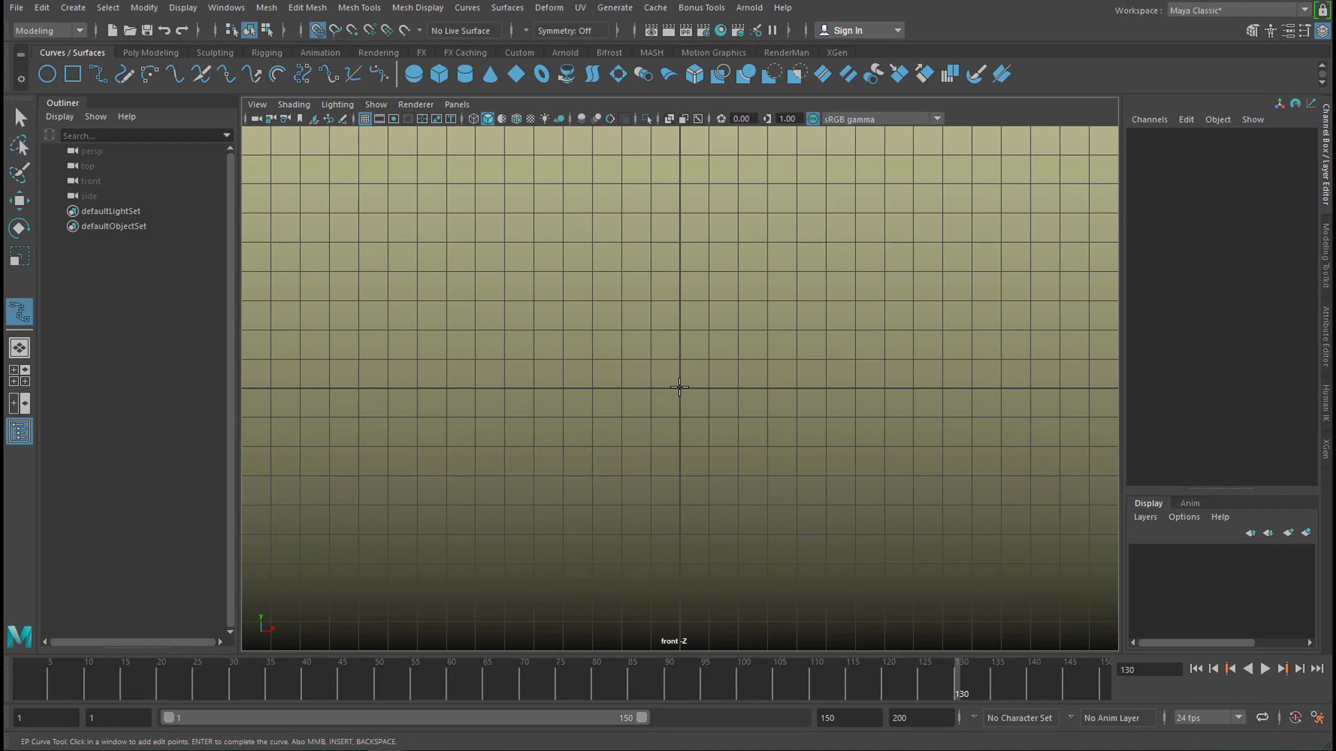
{"action": "left_click", "coordinate": [680, 387]}
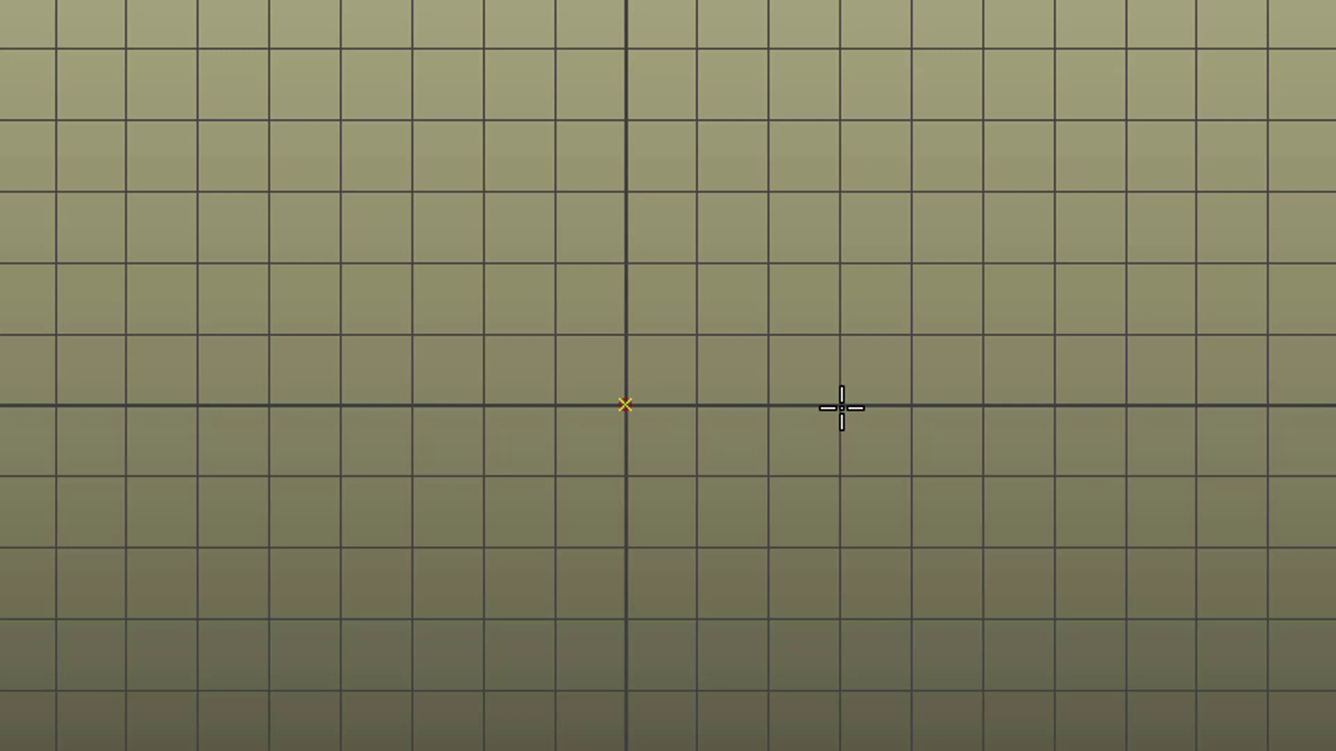
{"action": "left_click", "coordinate": [841, 406]}
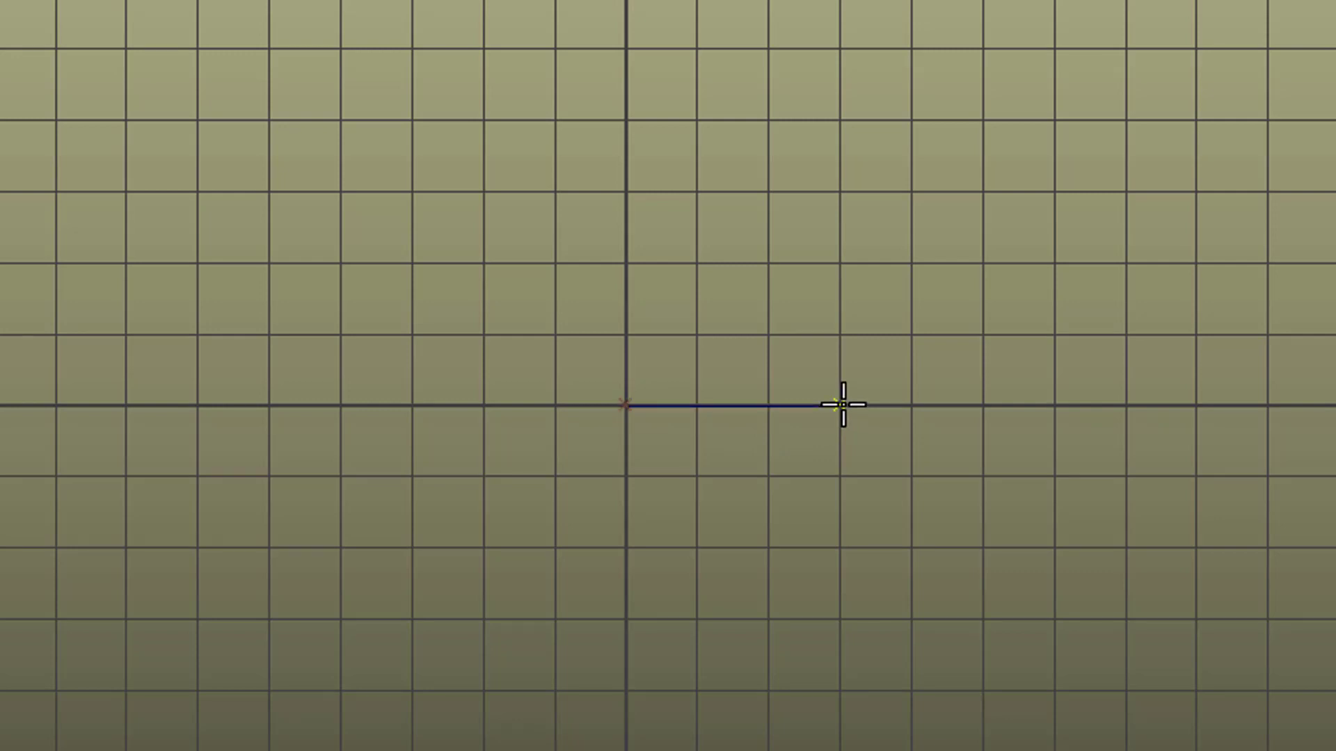
{"action": "left_click", "coordinate": [1056, 404]}
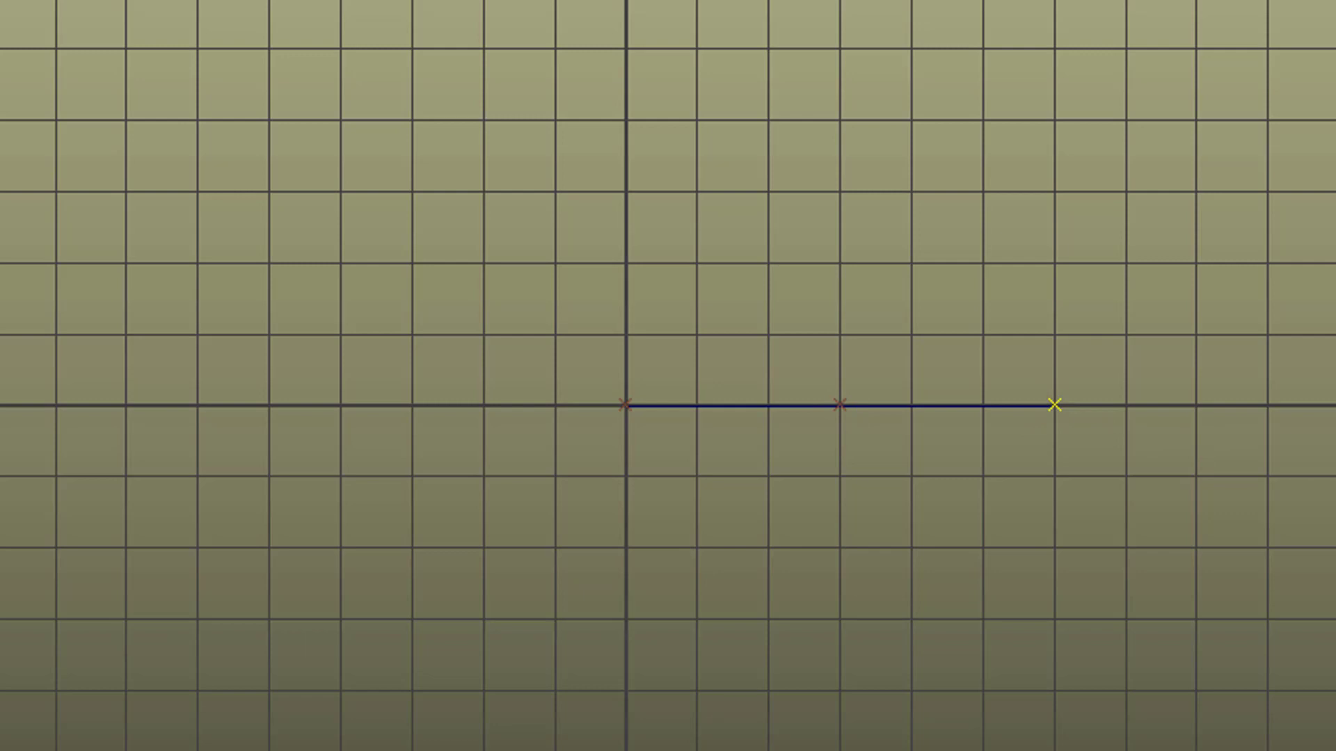
{"action": "key", "text": "Return"}
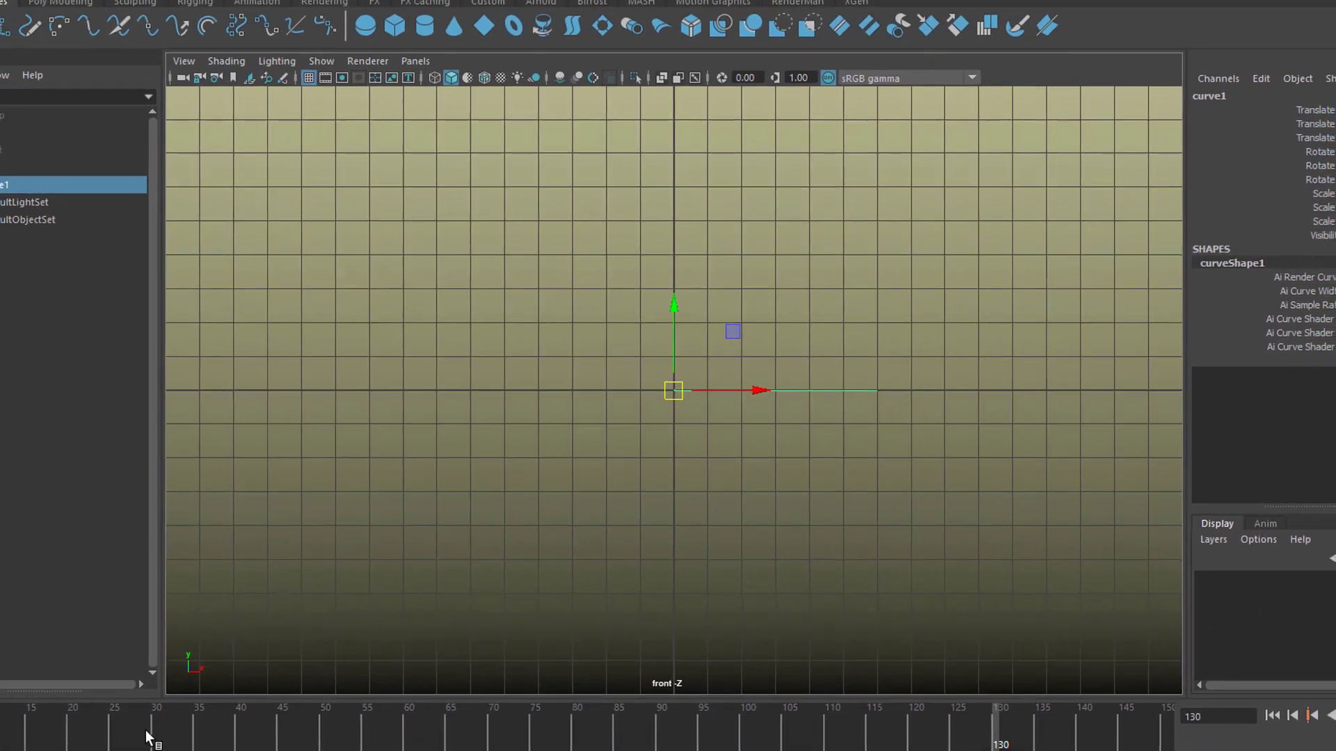
Set a key on the curve's Rotate Z with the value 0 at frame 1.
{"action": "key", "text": "q"}
{"action": "key", "text": "w"}
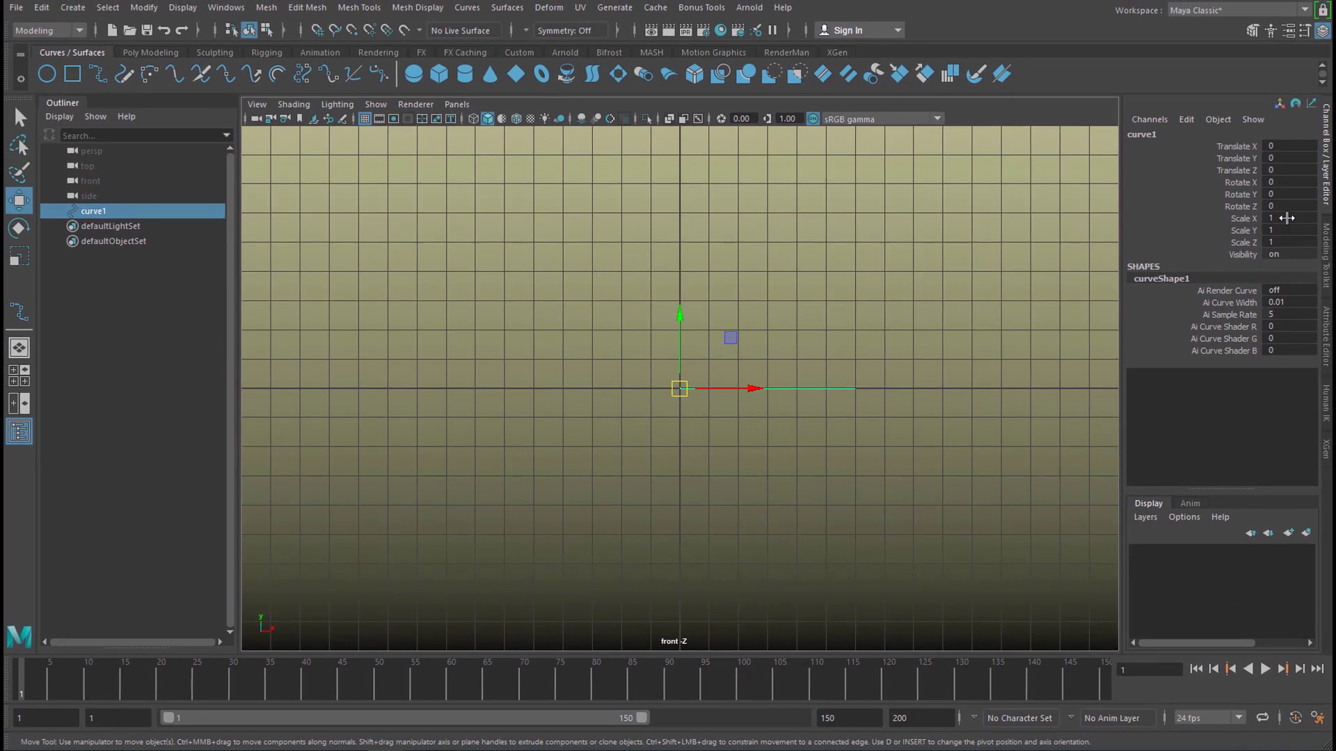
{"action": "left_click", "coordinate": [1285, 206]}
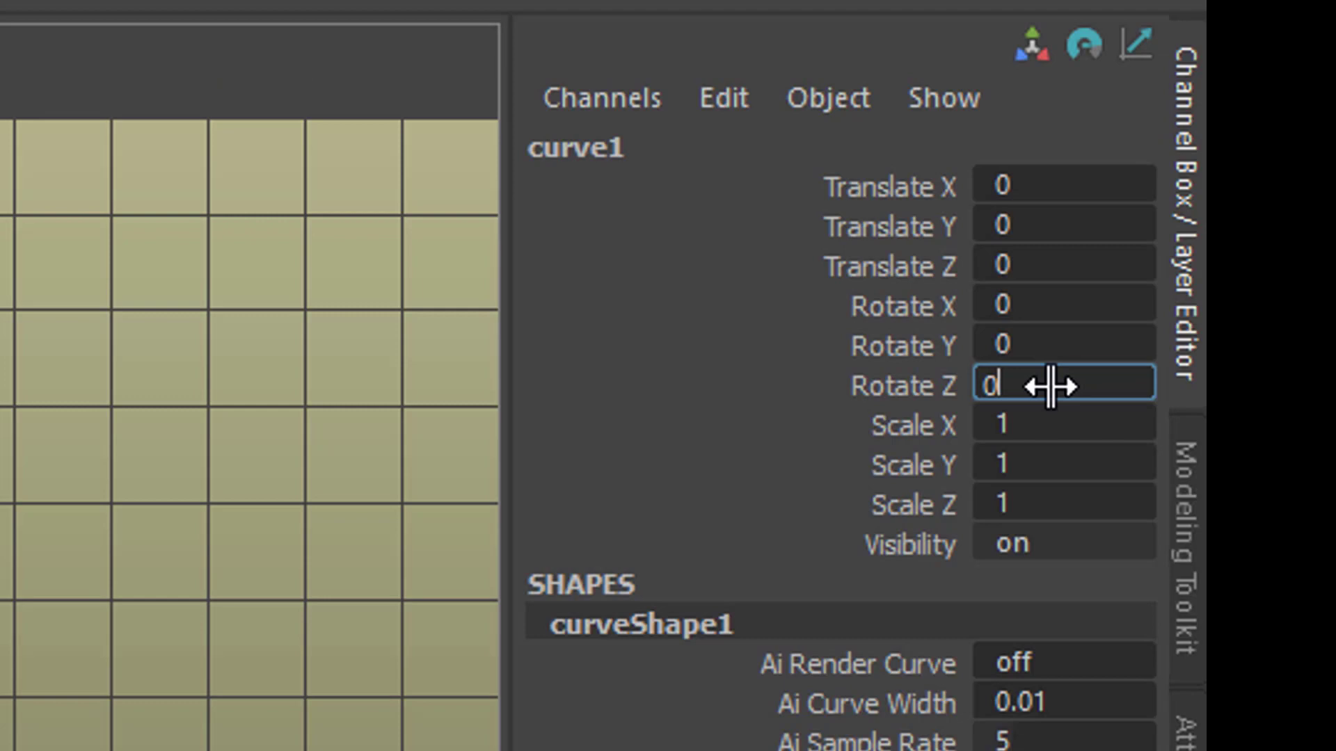
{"action": "key", "text": "Return"}
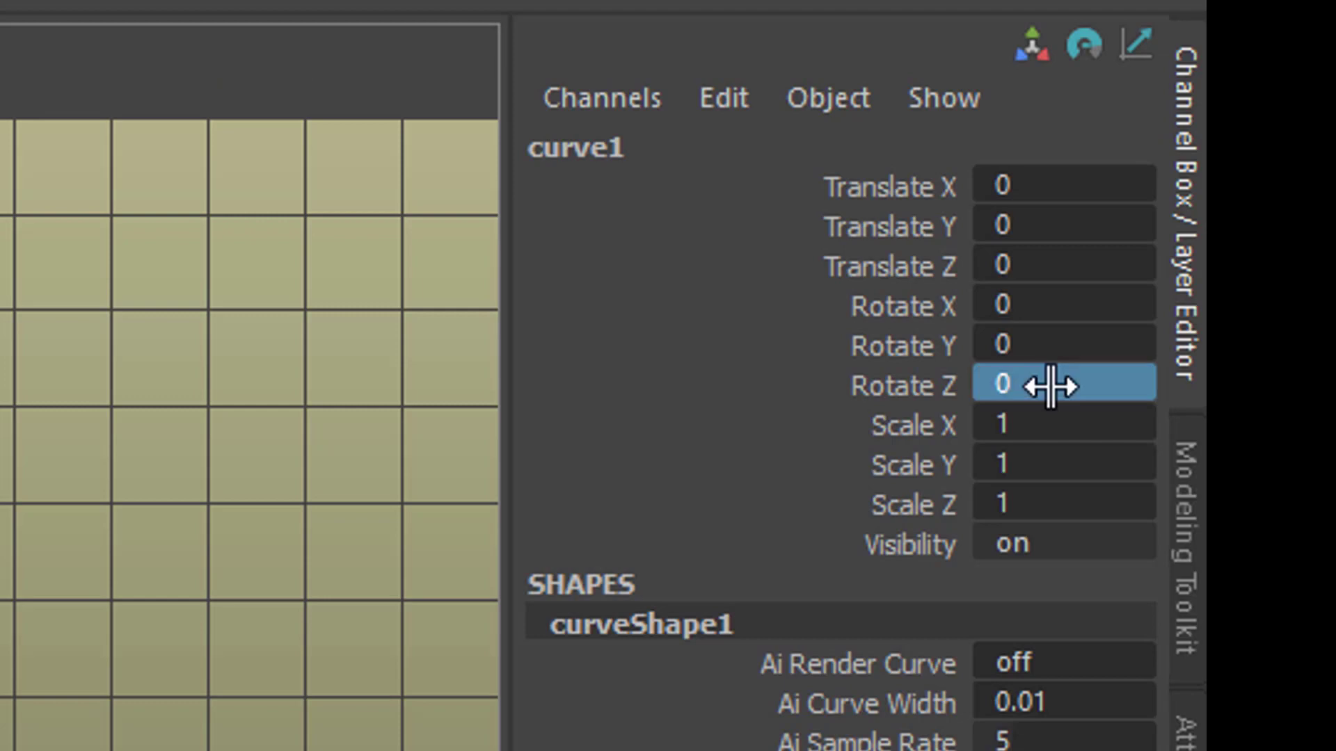
{"action": "right_click", "coordinate": [924, 389]}
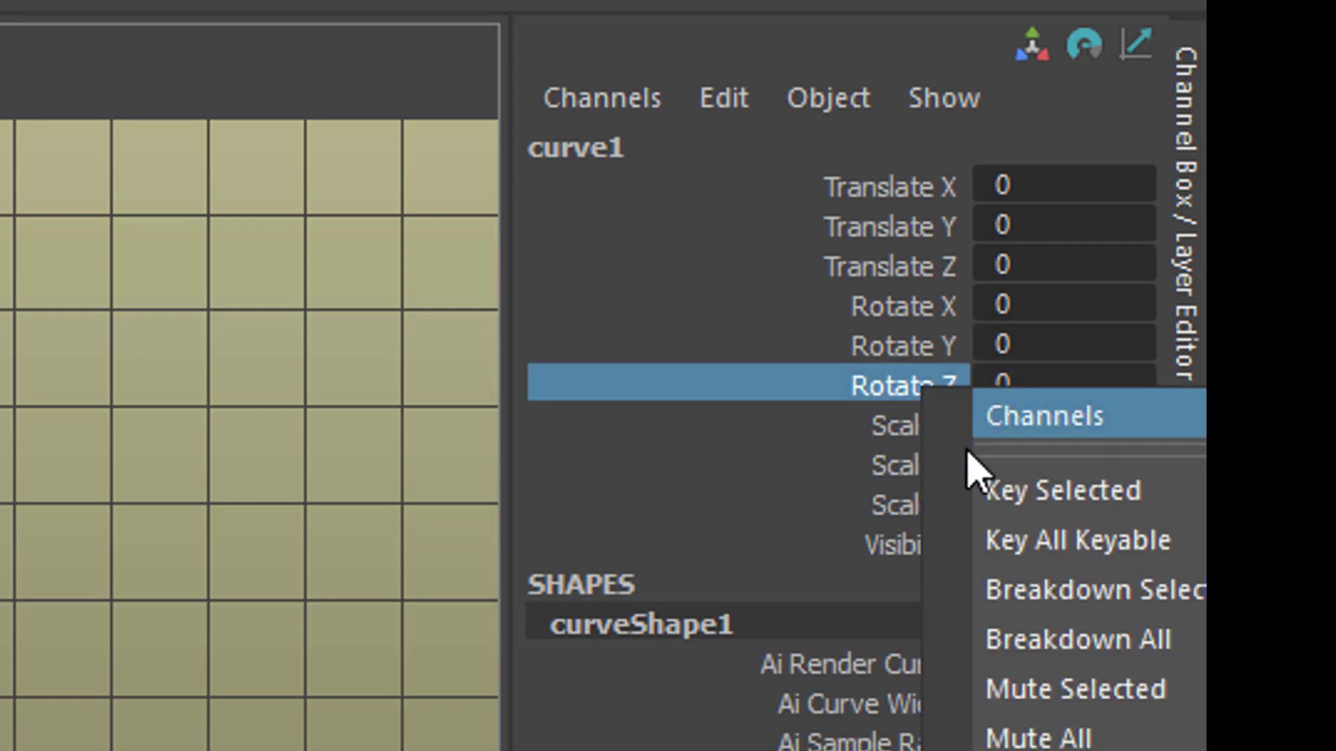
{"action": "left_click", "coordinate": [992, 493]}
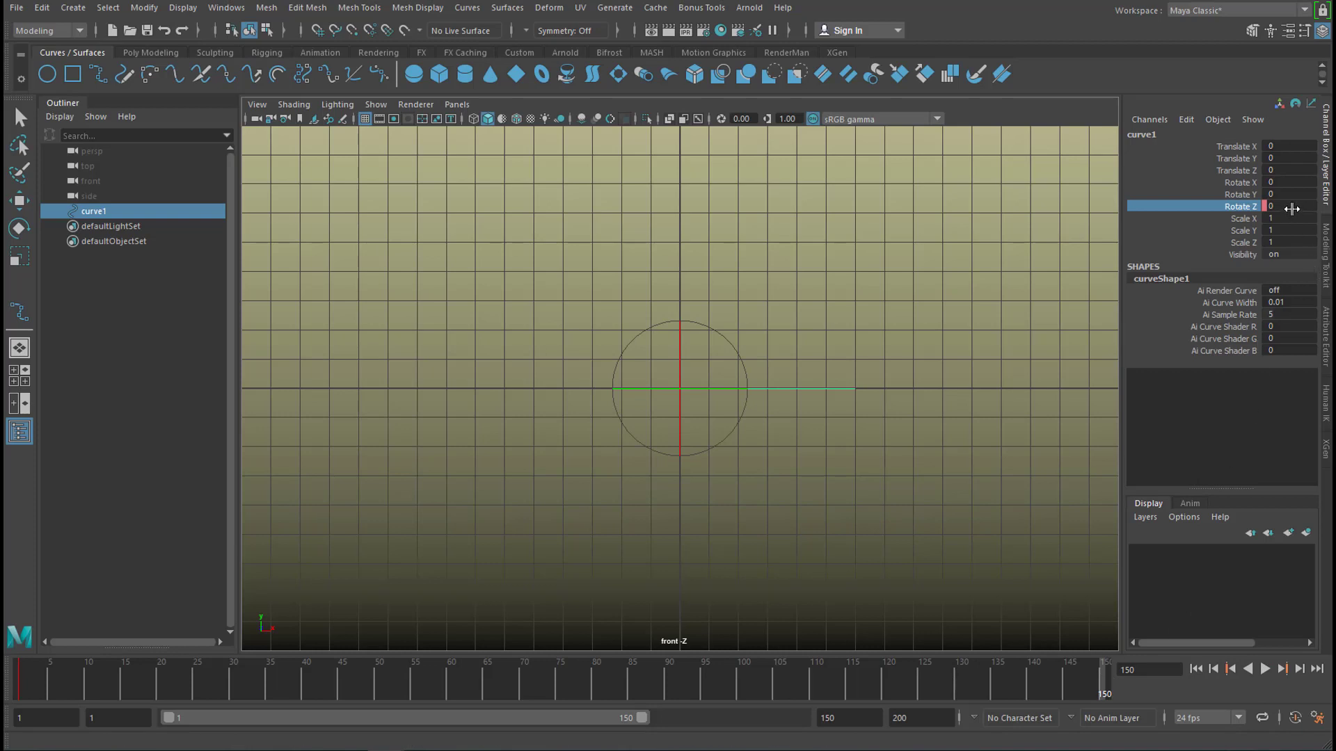
Go to frame 130, set the curve's Rotate Z to 180 and key that channel.
{"action": "mouse_move", "coordinate": [1065, 679]}
{"action": "left_mouse_down"}
{"action": "mouse_move", "coordinate": [930, 704]}
{"action": "mouse_move", "coordinate": [962, 704]}
{"action": "left_mouse_up"}
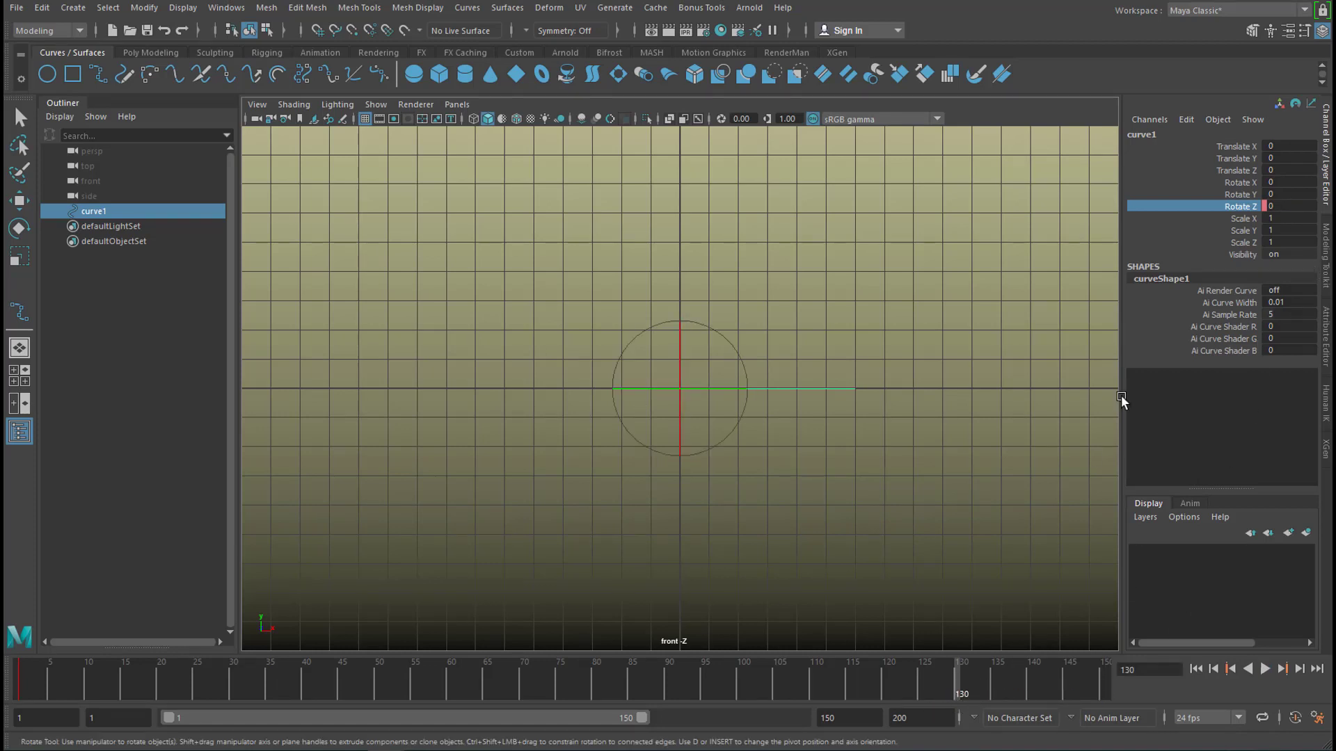
{"action": "double_click", "coordinate": [1290, 206]}
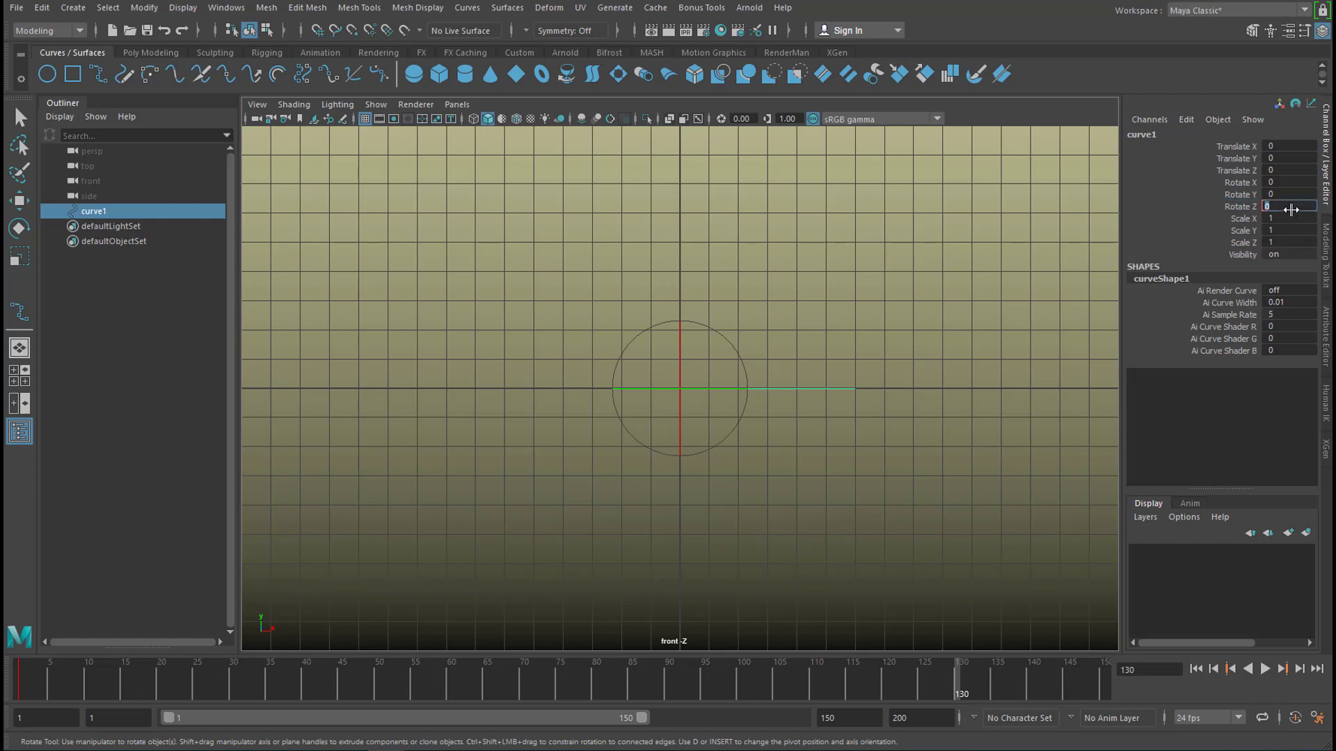
{"action": "key", "text": "Return"}
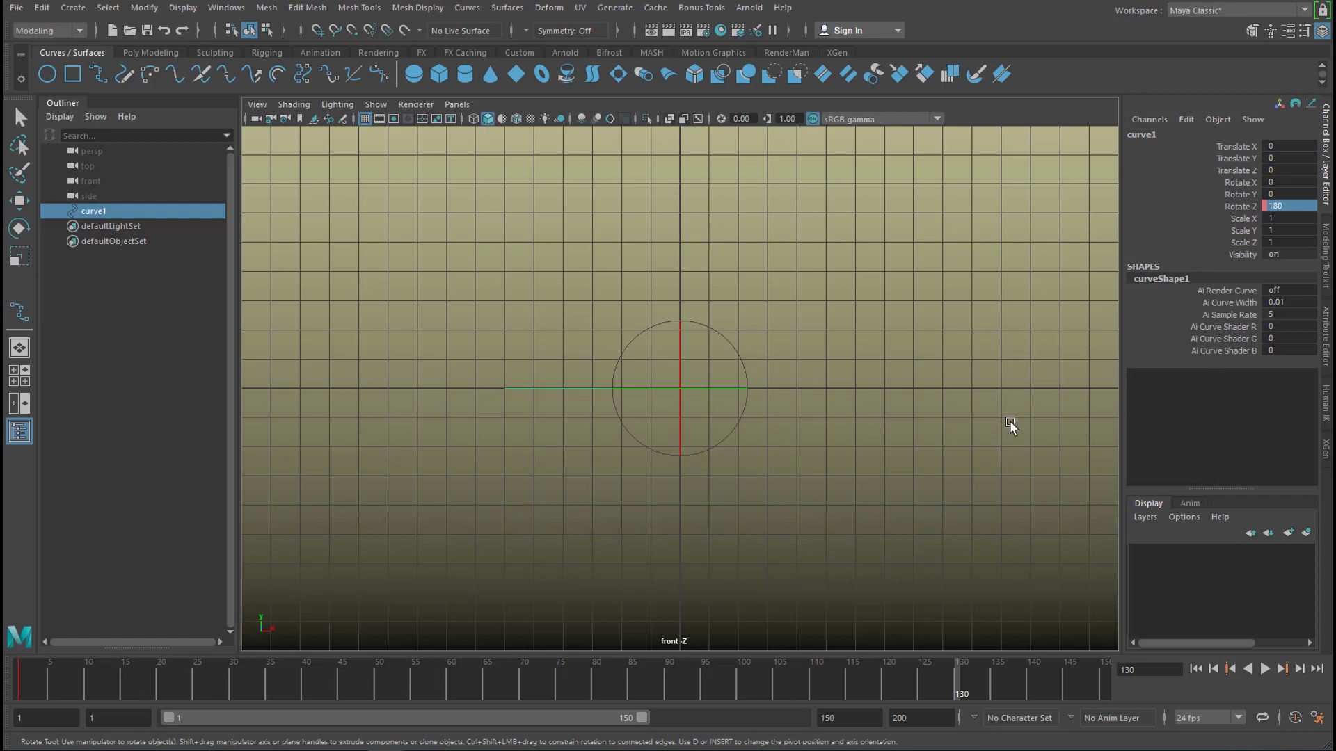
{"action": "right_click", "coordinate": [1243, 207]}
{"action": "left_click", "coordinate": [1255, 242]}
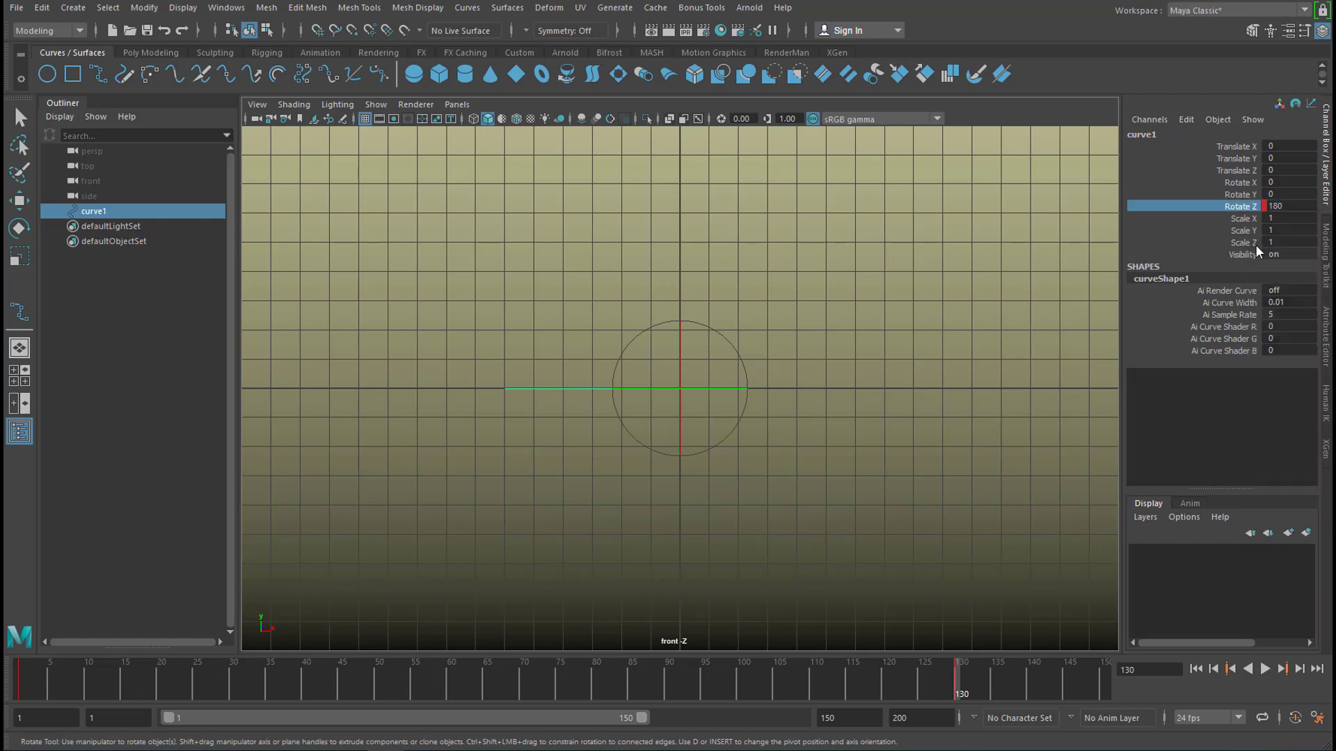
Examine the curve's Rotate Z animation in the Graph Editor from frame 1, and close the editor.
{"action": "left_click", "coordinate": [1196, 668]}
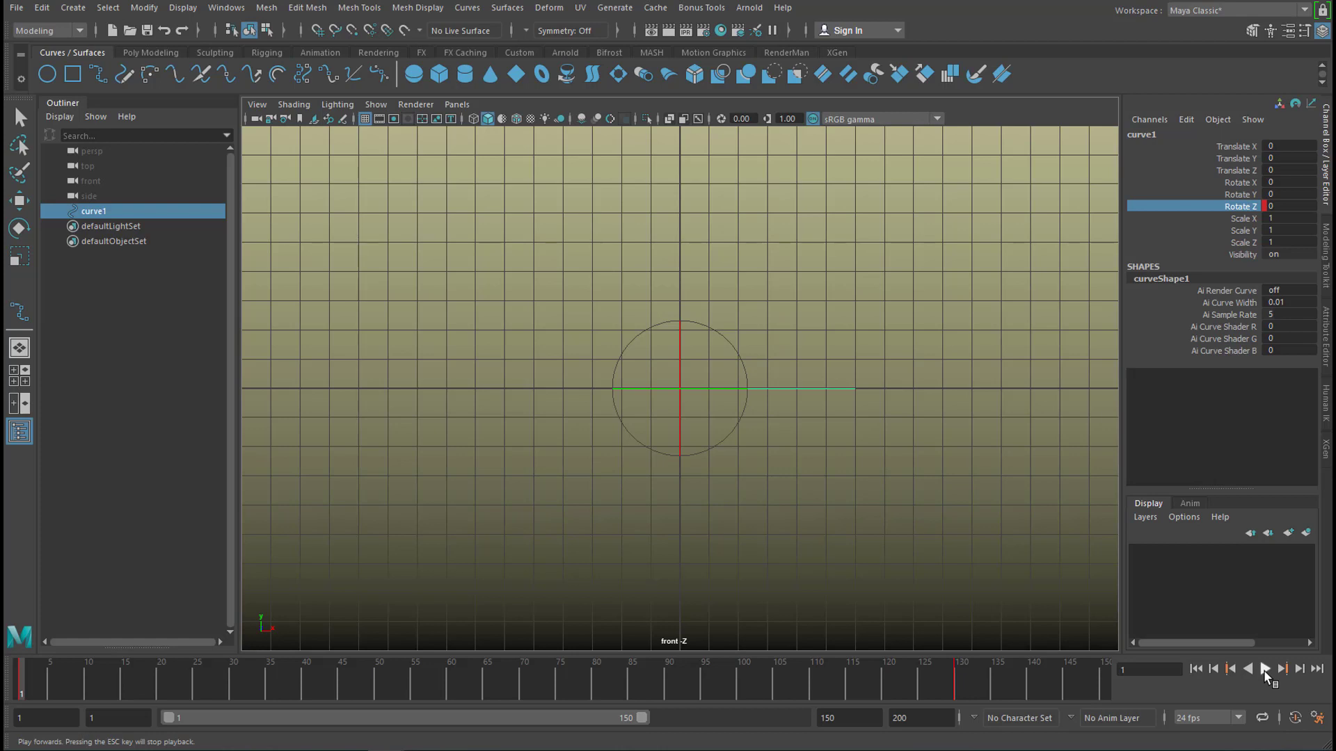
{"action": "left_click", "coordinate": [229, 9]}
{"action": "mouse_move", "coordinate": [271, 90]}
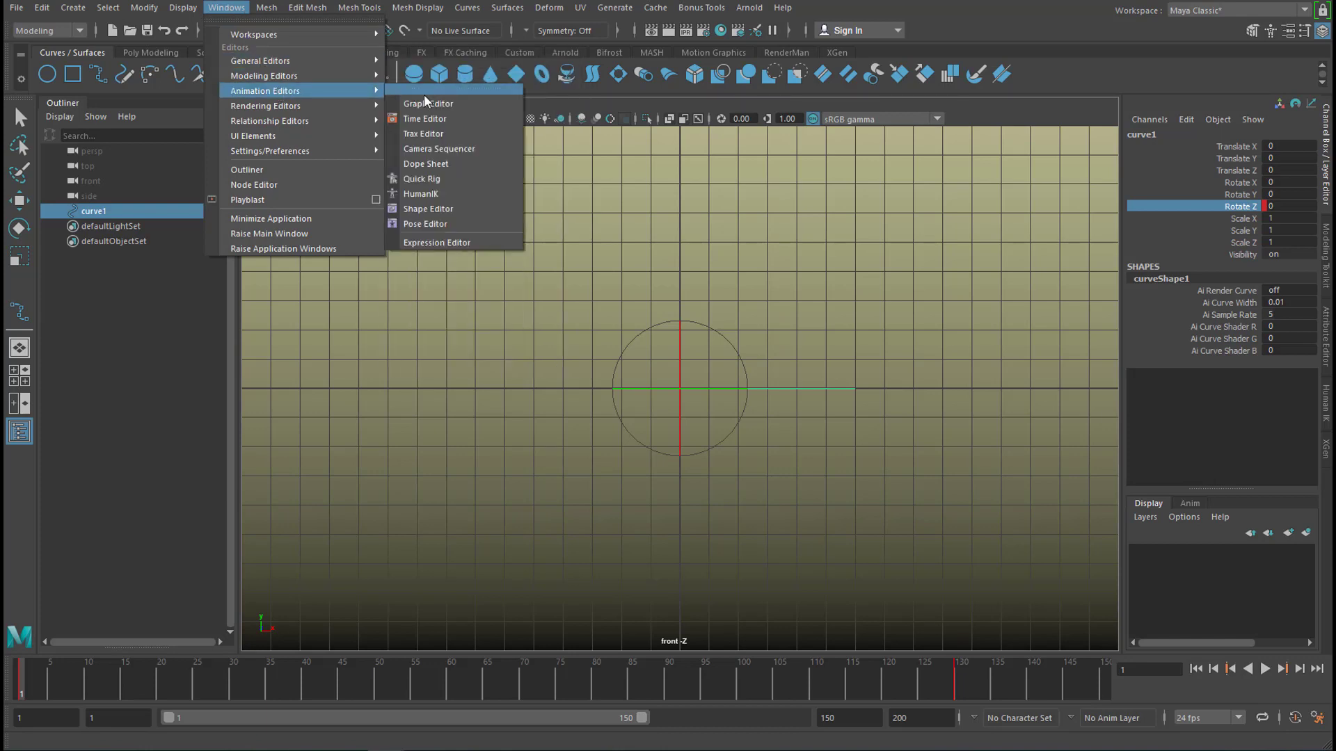
{"action": "left_click", "coordinate": [432, 97]}
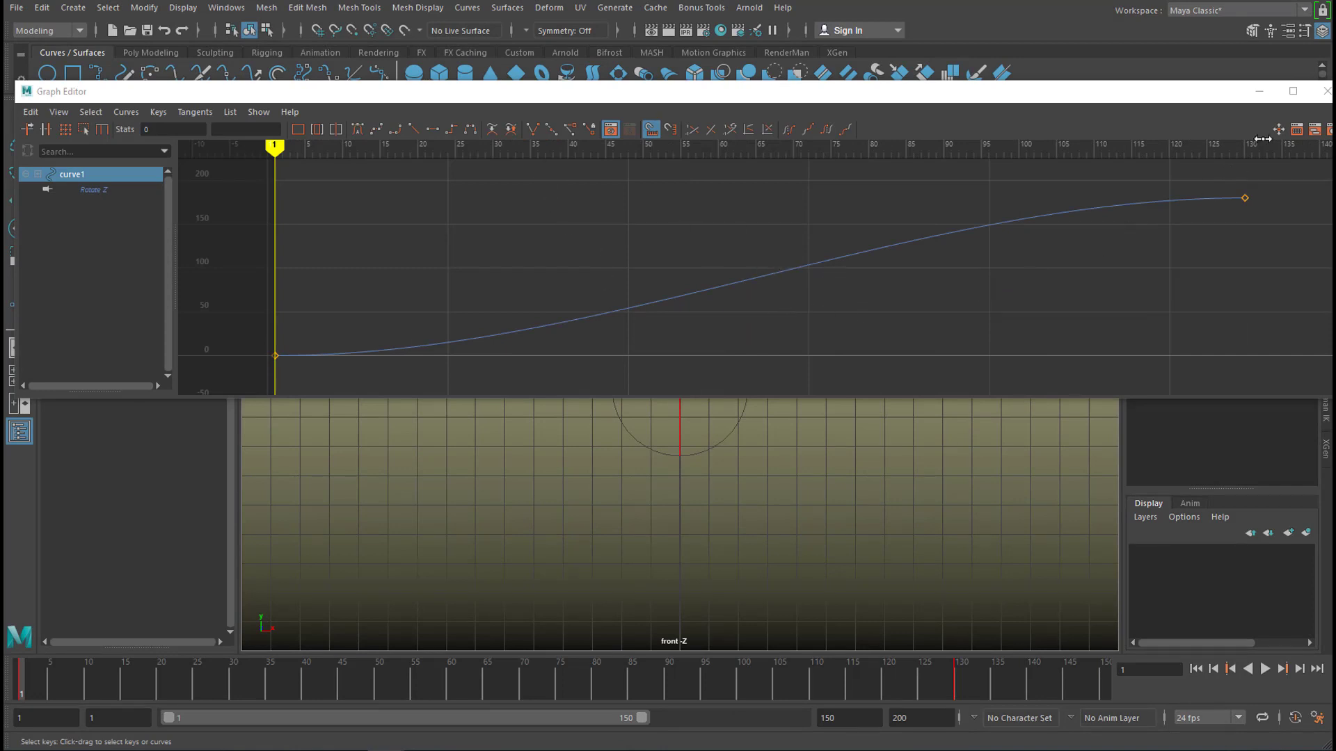
{"action": "left_click", "coordinate": [1326, 91]}
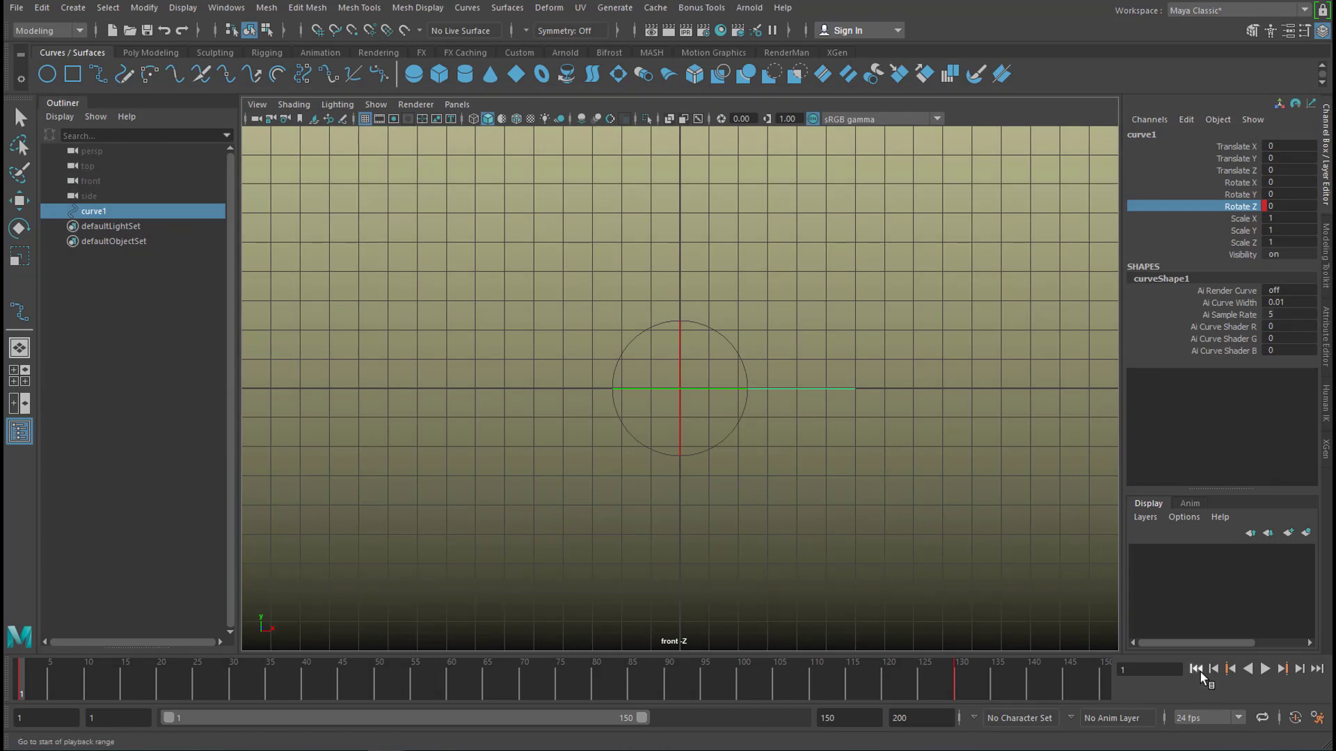
Play back the curve's rotation animation and return to the start of the playback range.
{"action": "left_click", "coordinate": [1265, 669]}
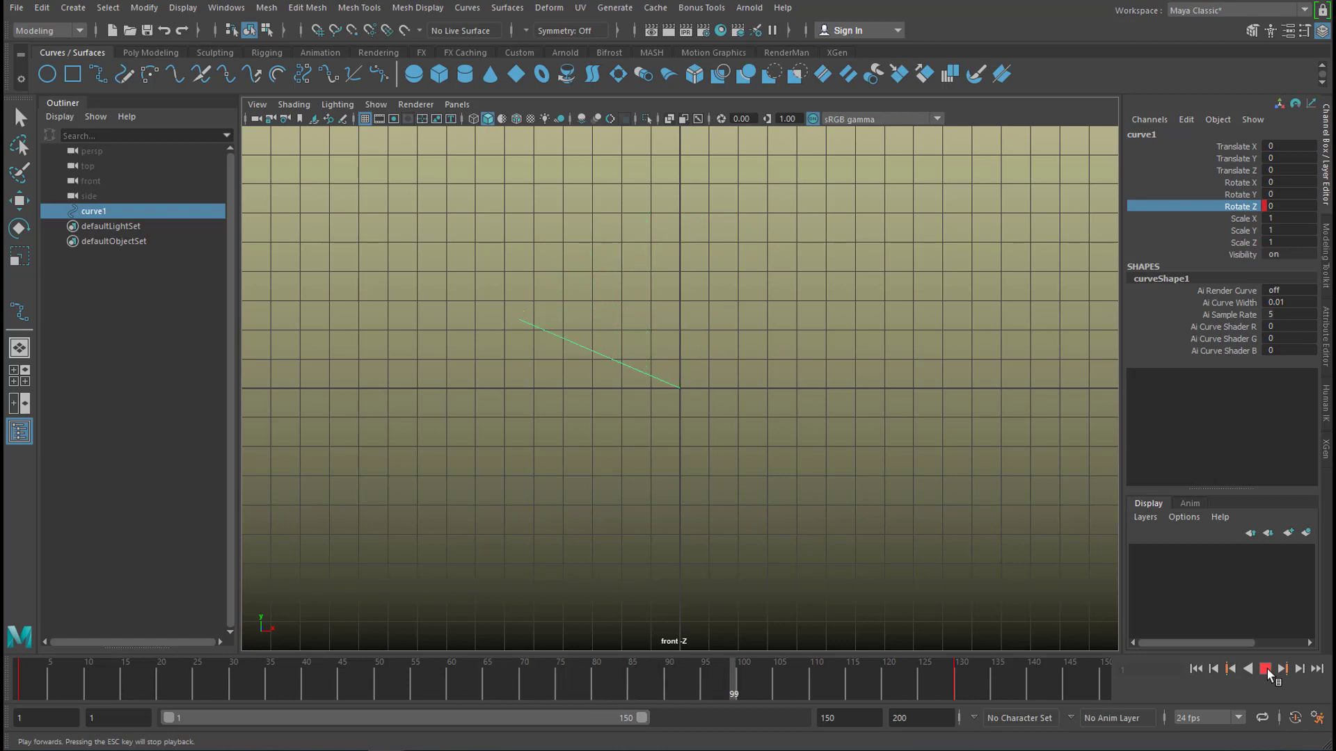
{"action": "left_click", "coordinate": [1266, 670]}
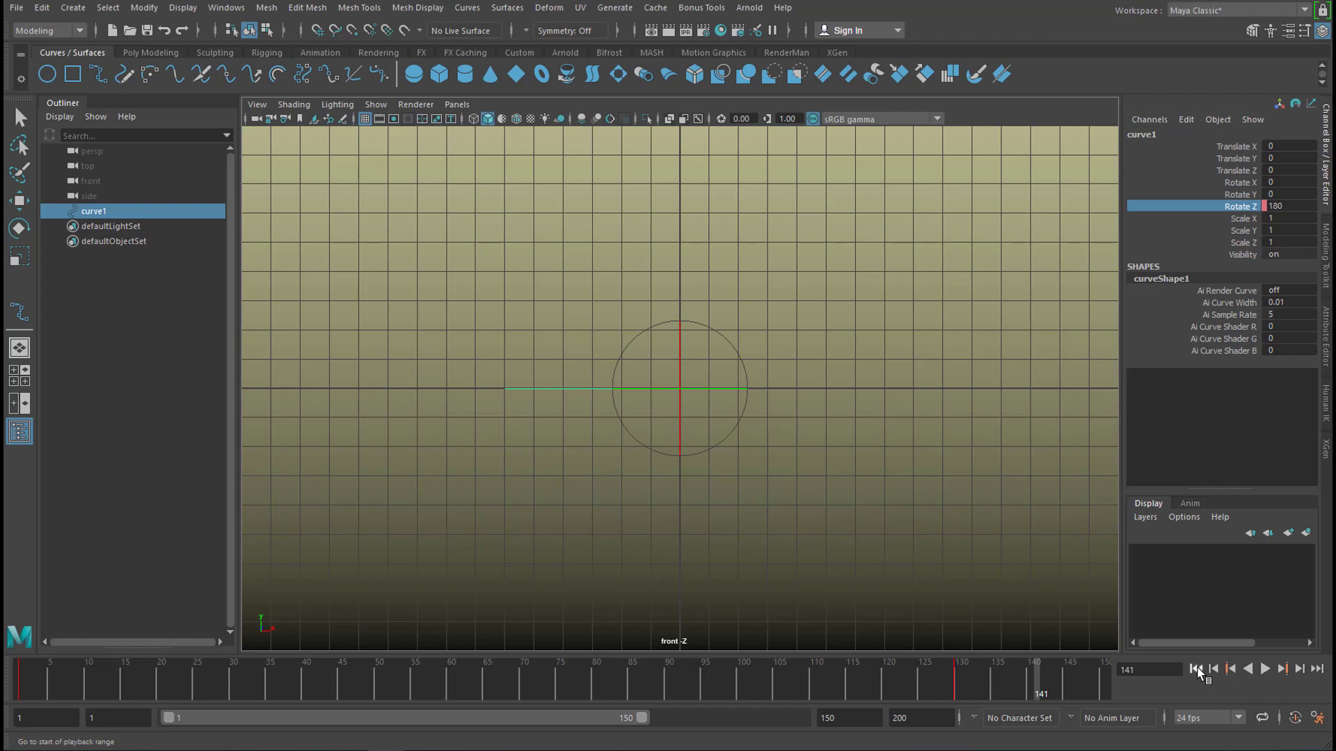
{"action": "left_click", "coordinate": [1196, 669]}
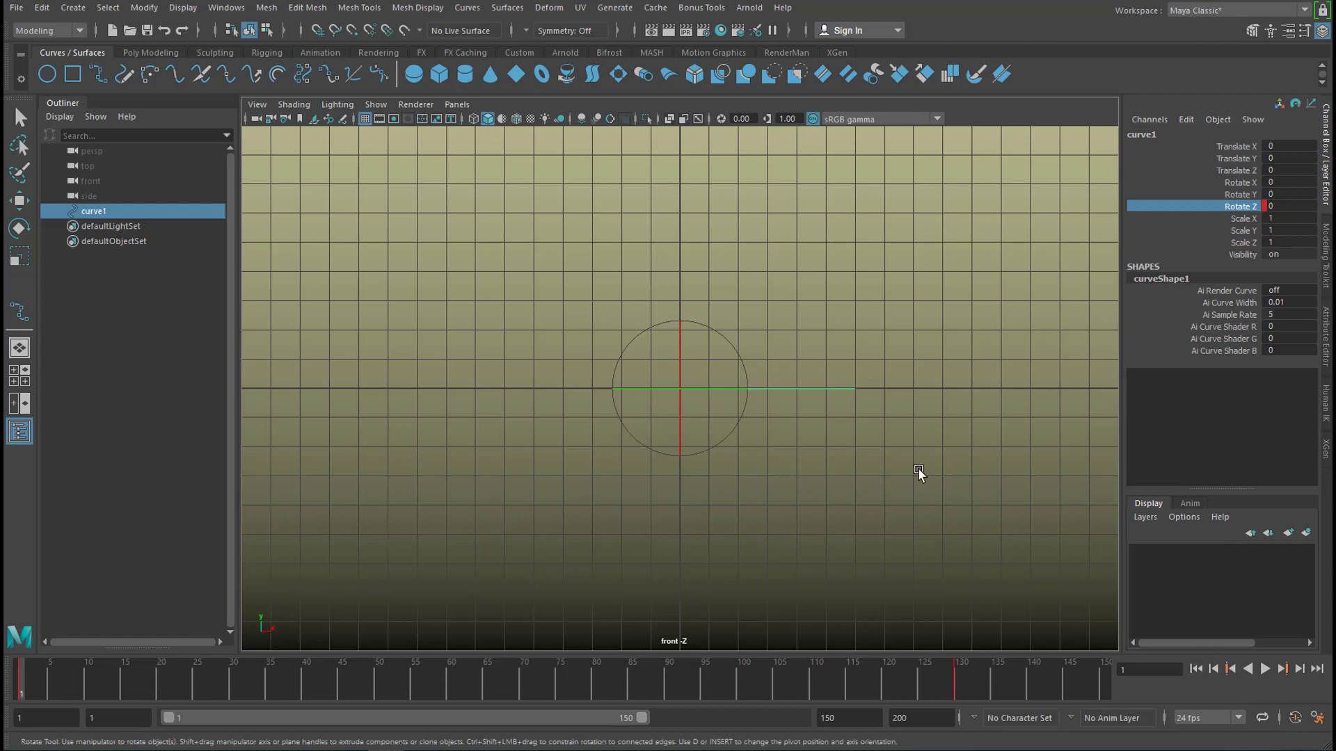
Display the curve's control vertices and select the middle one with the Move tool.
{"action": "right_click", "coordinate": [791, 388]}
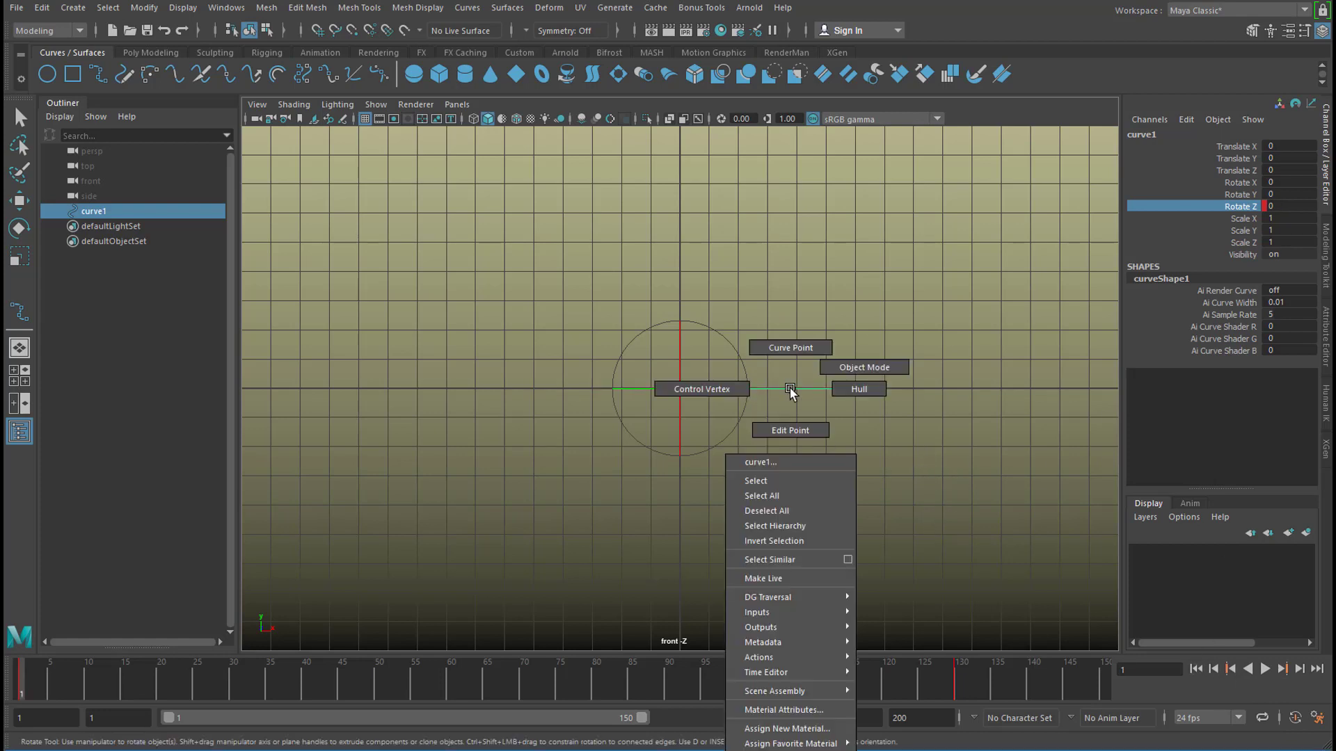
{"action": "left_click", "coordinate": [704, 388]}
{"action": "key", "text": "w"}
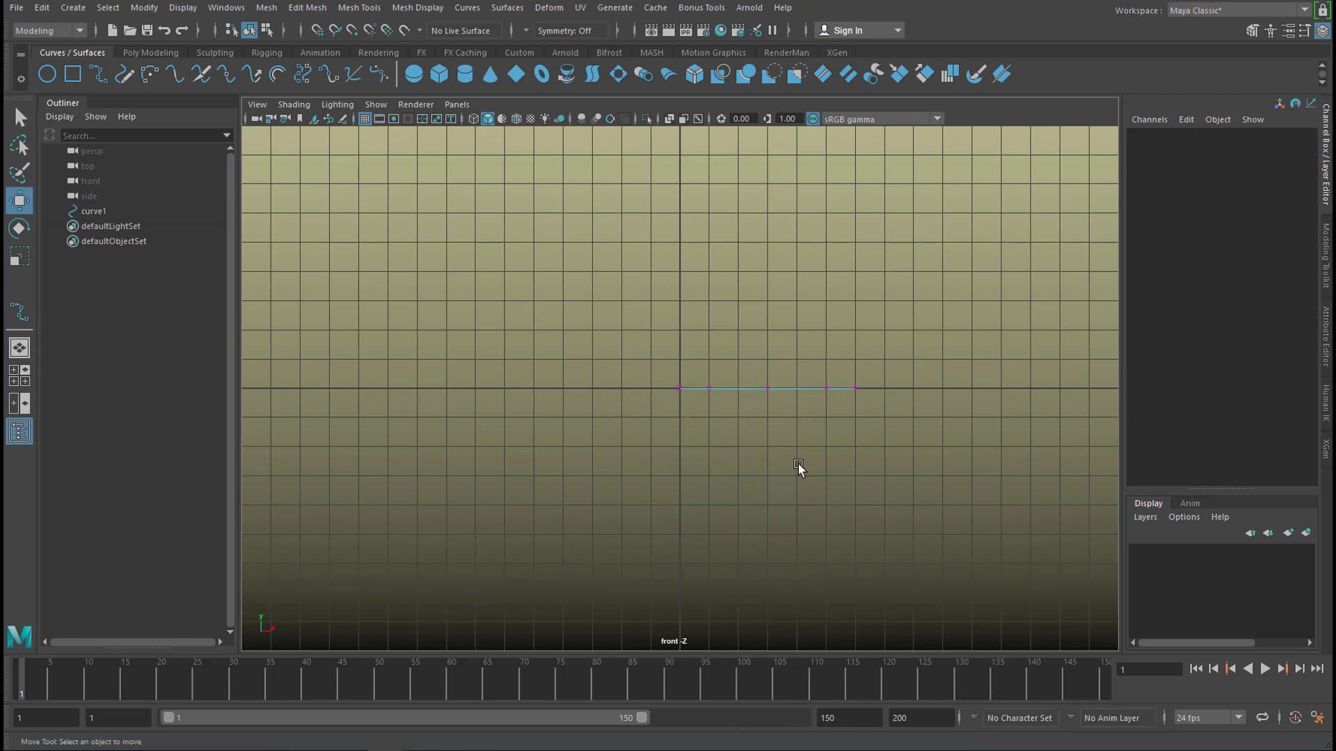
{"action": "scroll", "coordinate": [874, 442], "scroll_direction": "up", "scroll_amount": 3}
{"action": "scroll", "coordinate": [854, 413], "scroll_direction": "up", "scroll_amount": 2}
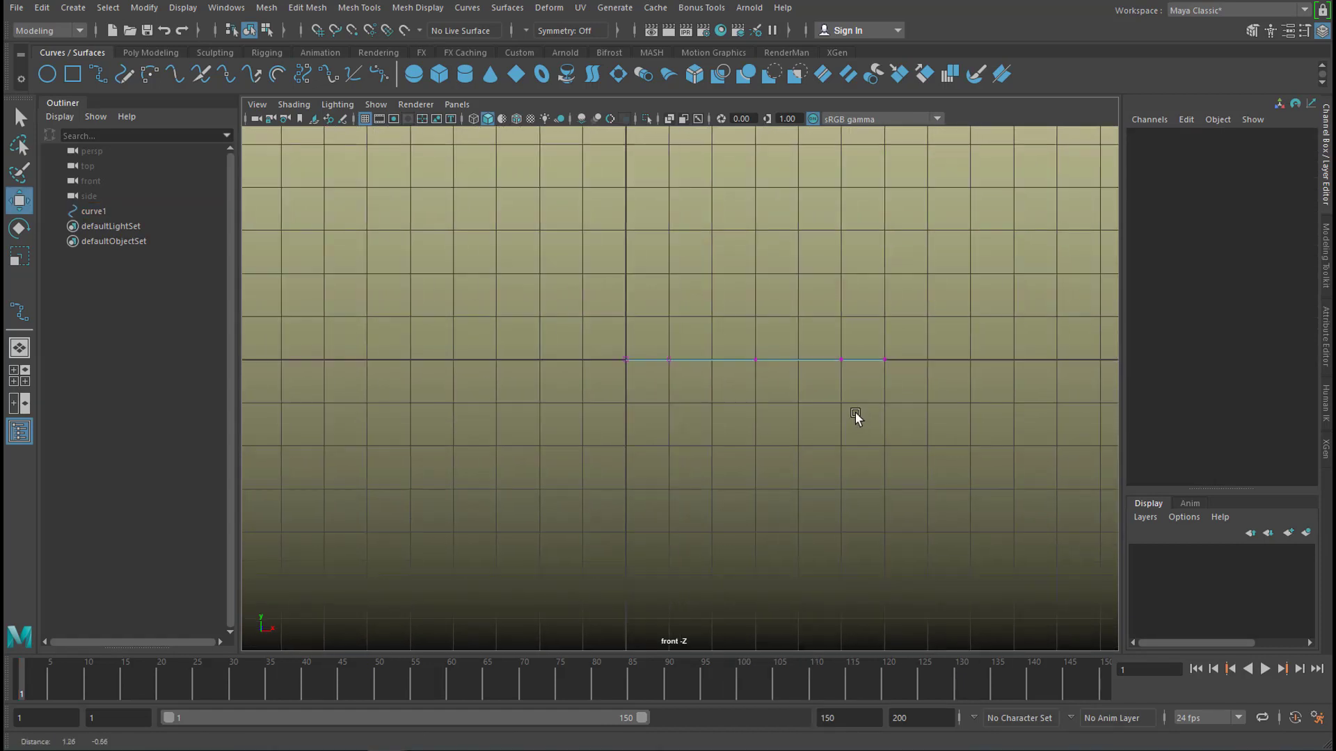
{"action": "middle_click_drag", "start_coordinate": [855, 414], "coordinate": [825, 404], "text": "alt"}
{"action": "left_click_drag", "start_coordinate": [692, 327], "coordinate": [787, 415]}
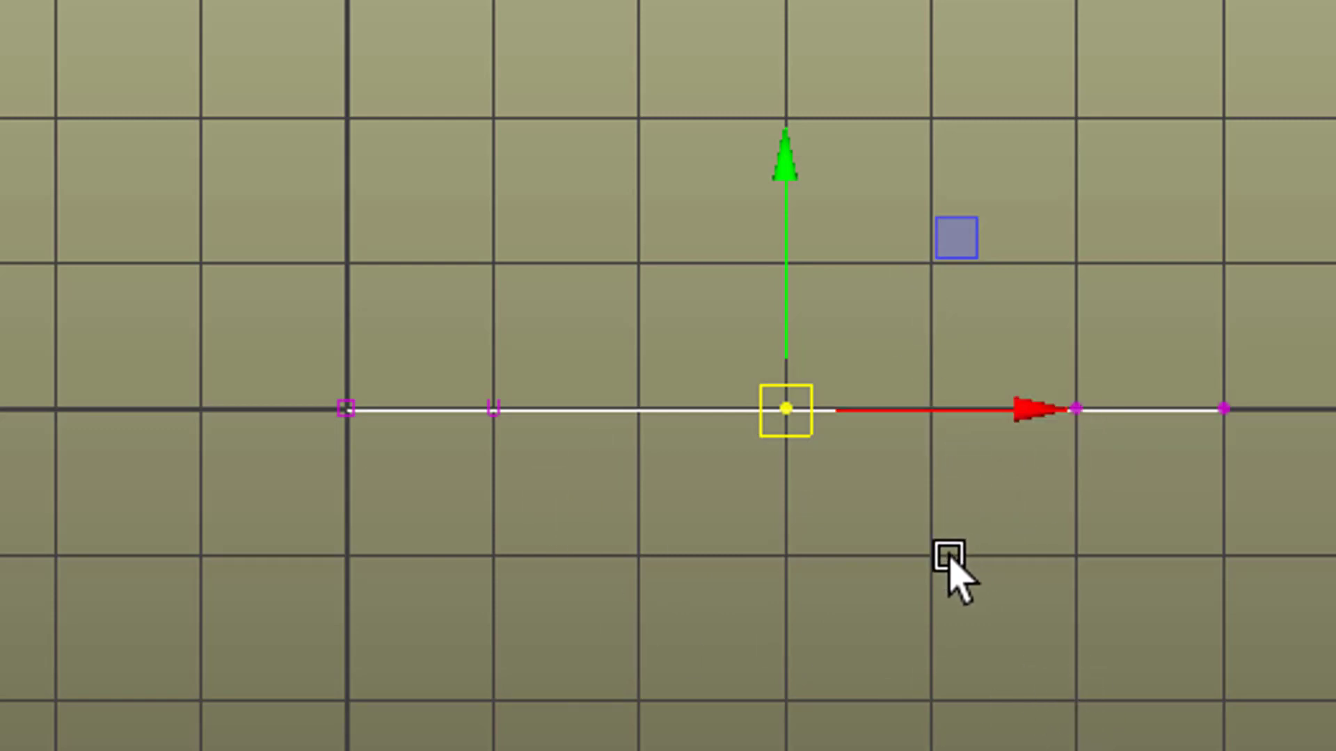
Turn on soft selection and raise the middle control vertex about 0.58 units along Y, bending the curve into an arch.
{"action": "left_click_drag", "start_coordinate": [791, 183], "coordinate": [801, 102]}
{"action": "key", "text": "ctrl+z"}
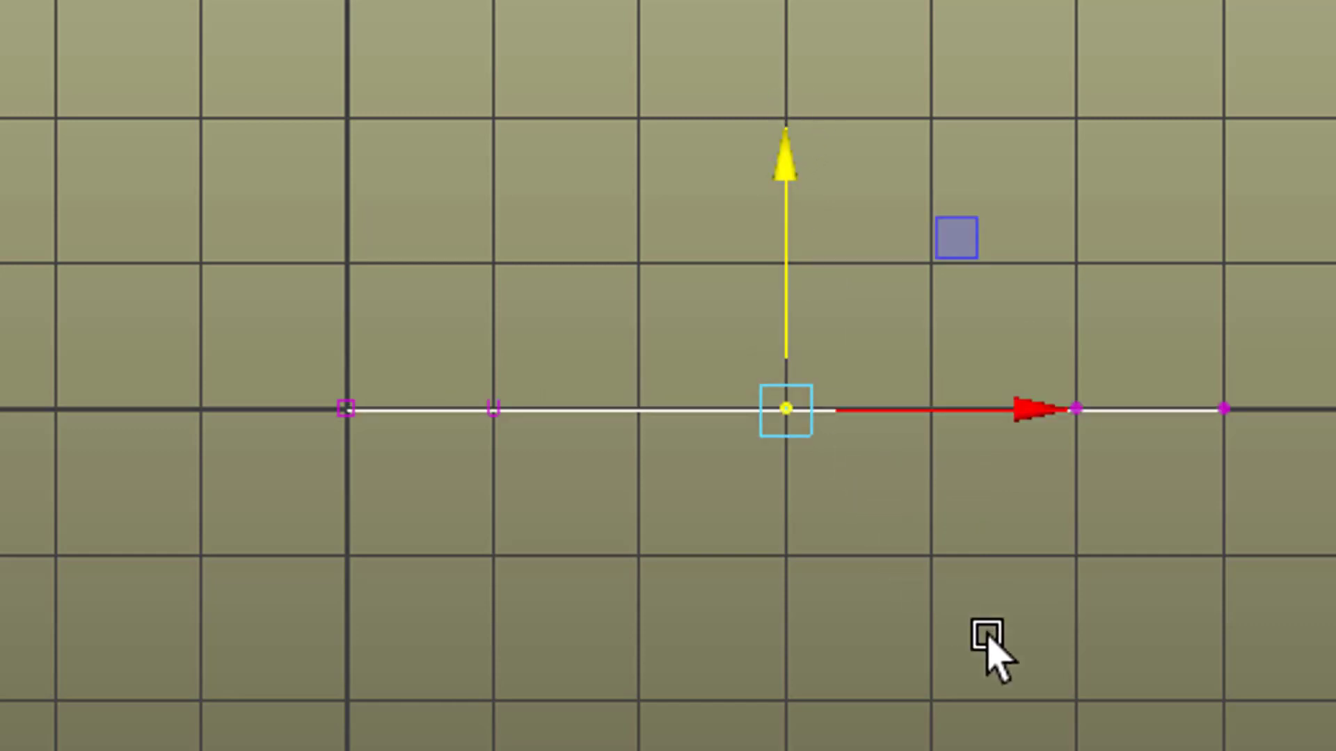
{"action": "key", "text": "b"}
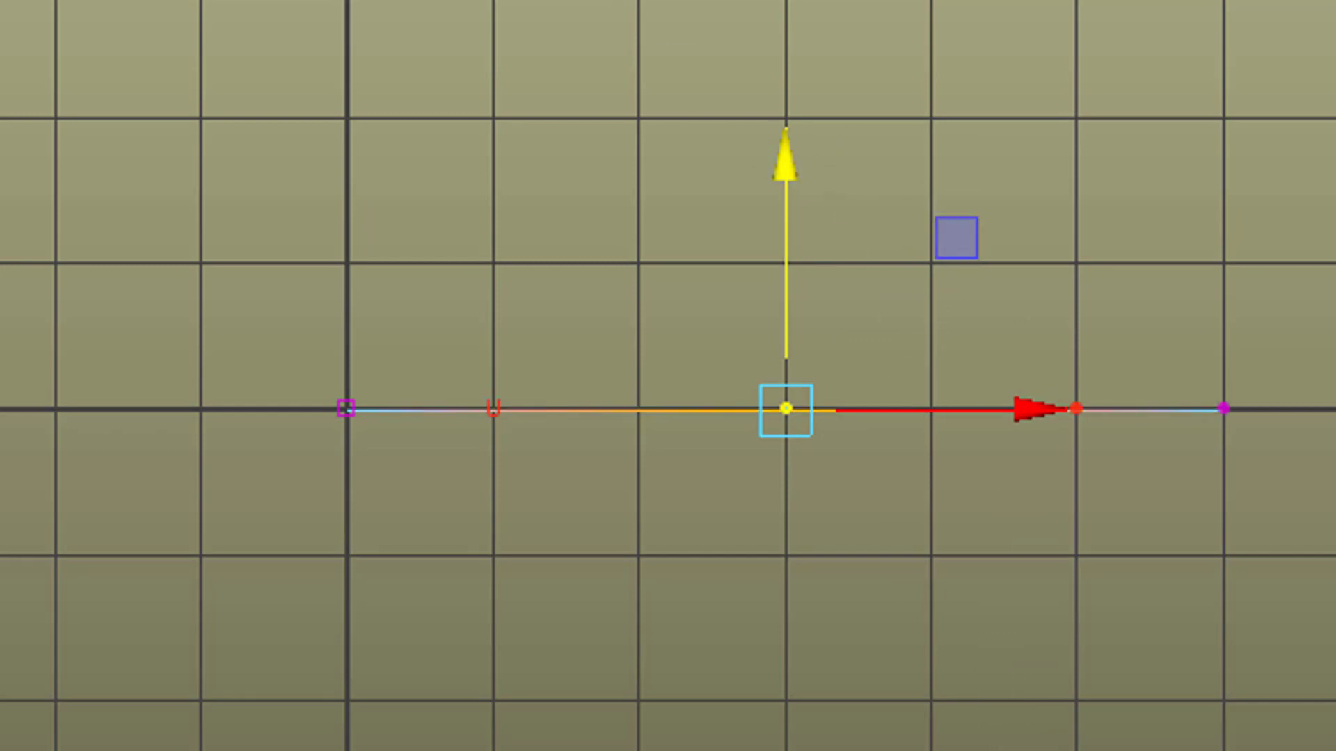
{"action": "left_click_drag", "start_coordinate": [793, 159], "coordinate": [800, 75]}
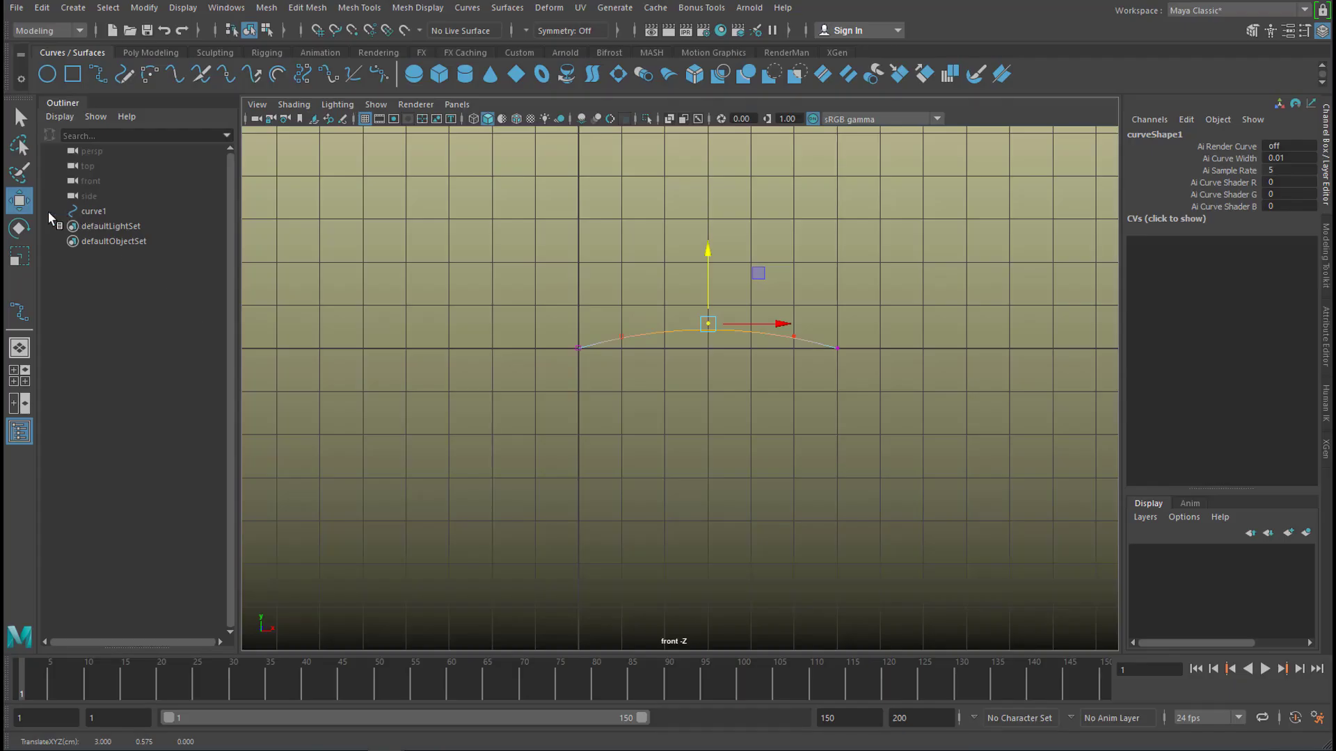
Examine the Soft Selection options in the Move tool's settings and close them.
{"action": "double_click", "coordinate": [19, 201]}
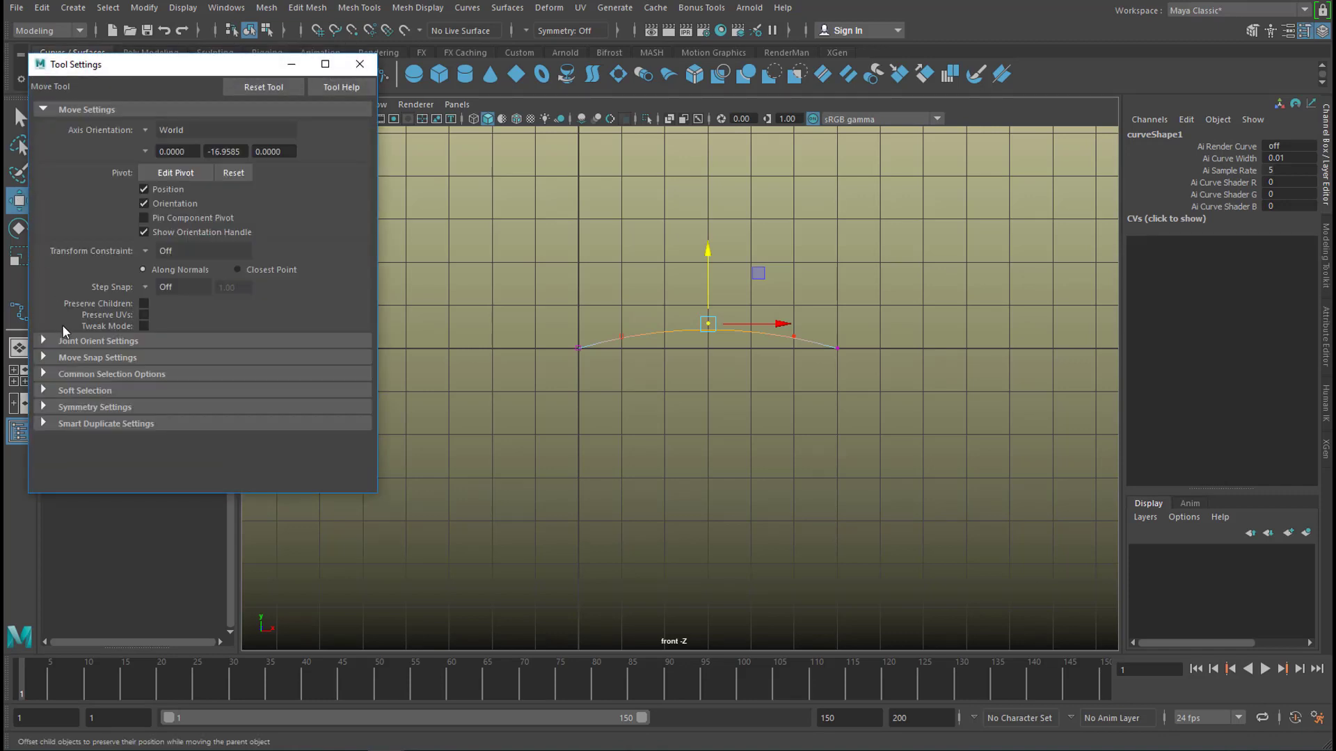
{"action": "left_click", "coordinate": [41, 388]}
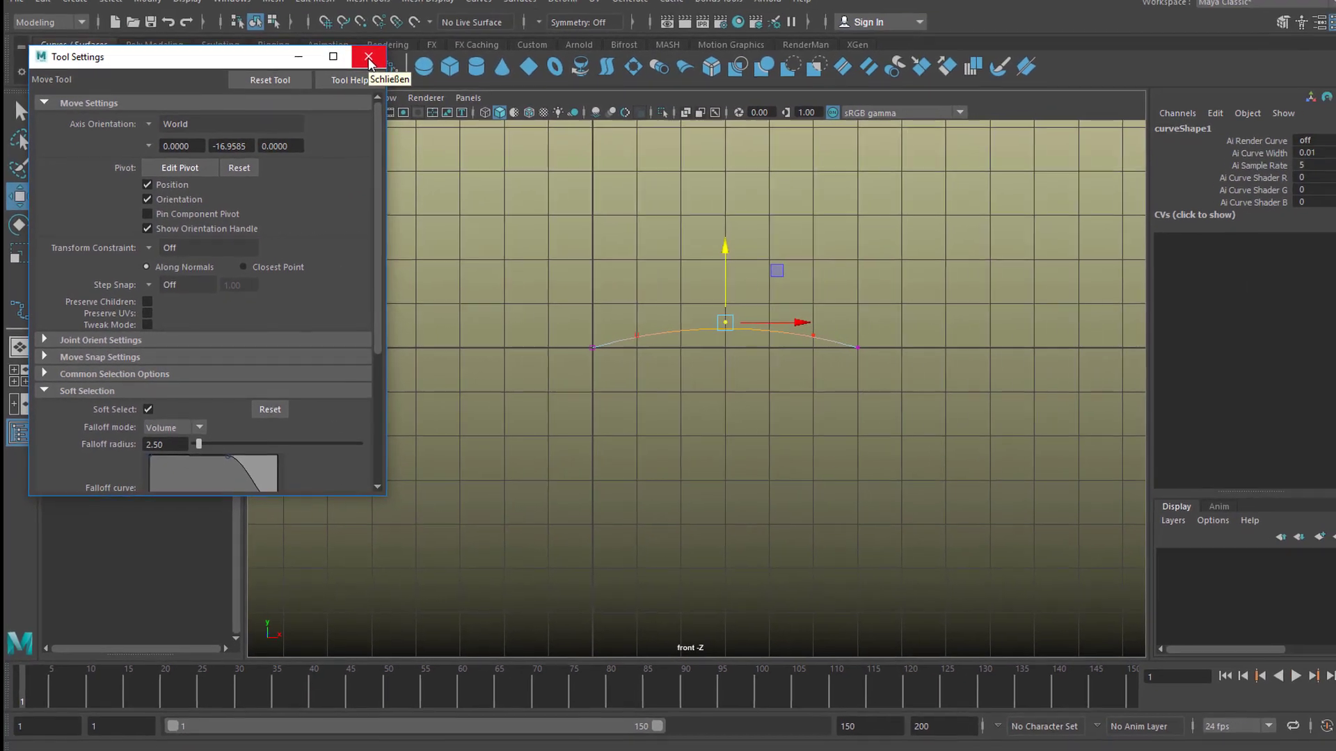
{"action": "left_click", "coordinate": [369, 59]}
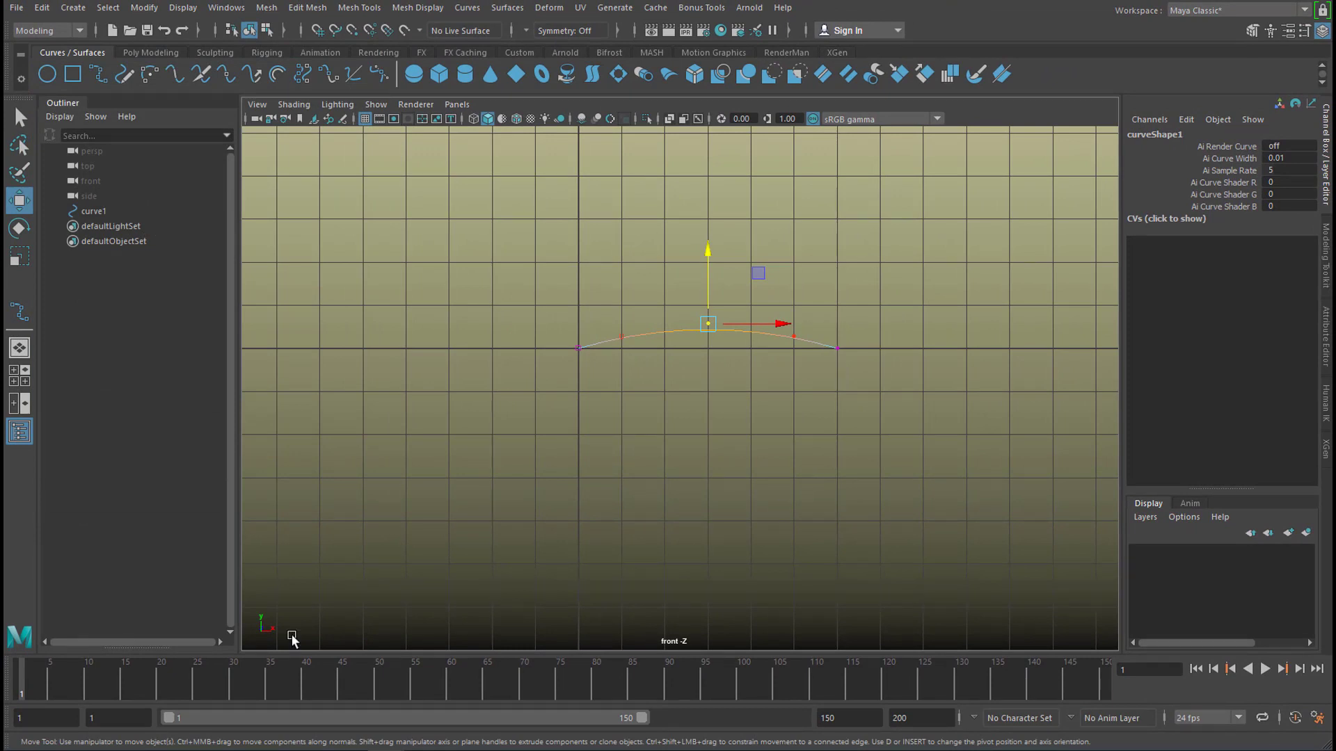
Go to frame 5 and key the raised control vertices of the arched curve.
{"action": "left_click_drag", "start_coordinate": [176, 680], "coordinate": [50, 685]}
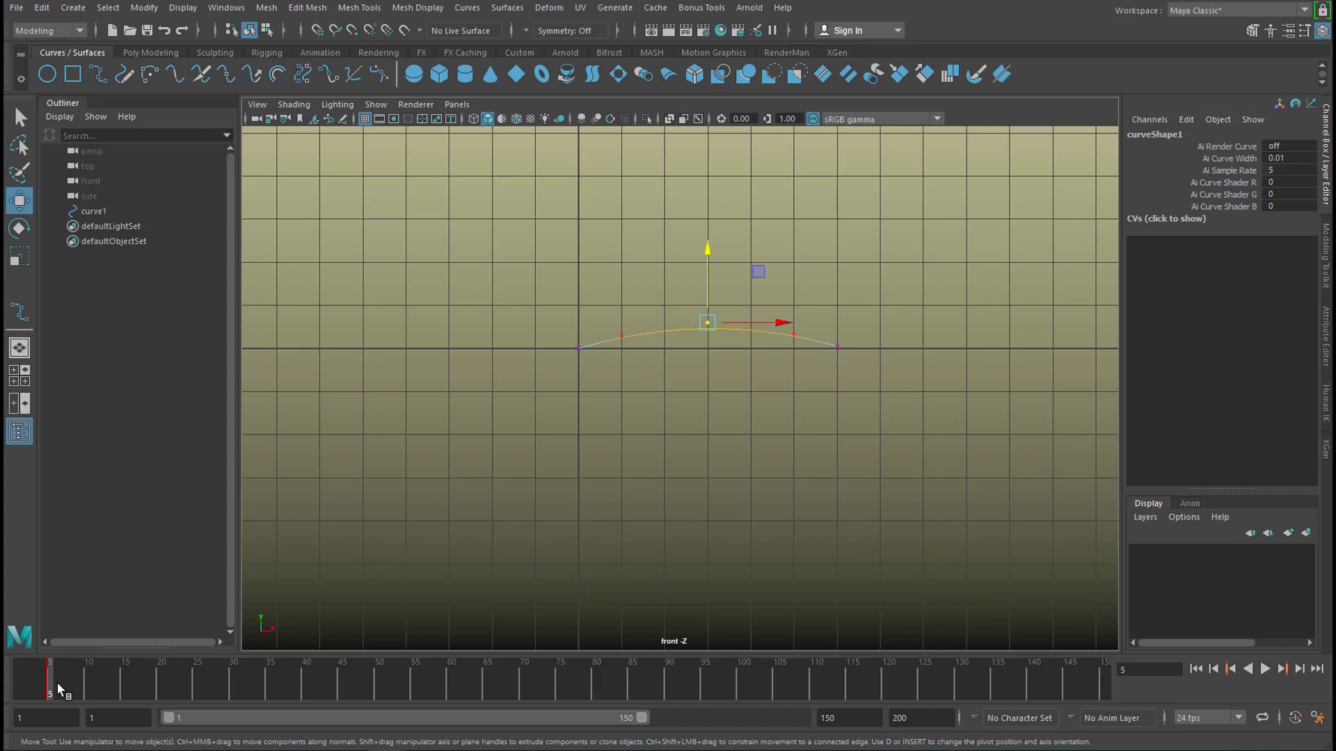
{"action": "key", "text": "alt+v"}
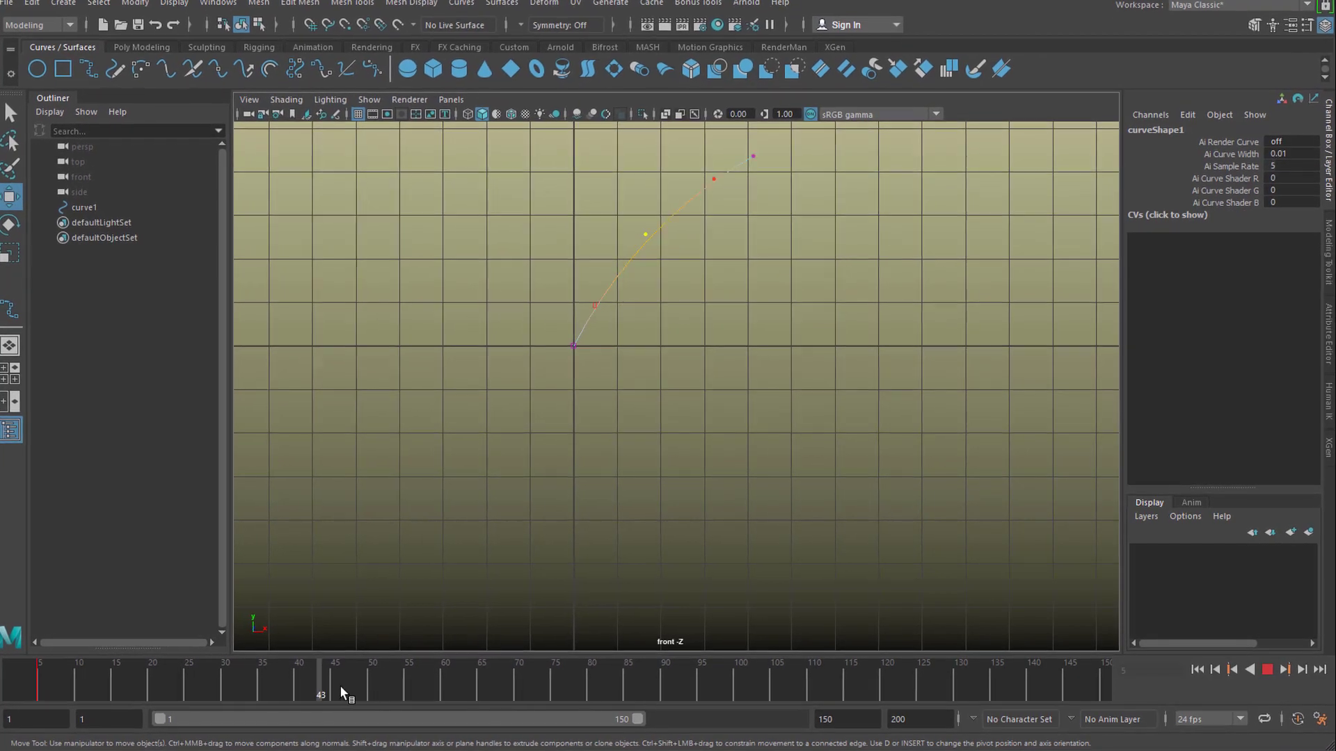
At frame 133, raise the middle control vertex about 0.6 units above the X axis and key it, keeping soft selection on.
{"action": "left_click_drag", "start_coordinate": [340, 686], "coordinate": [976, 700]}
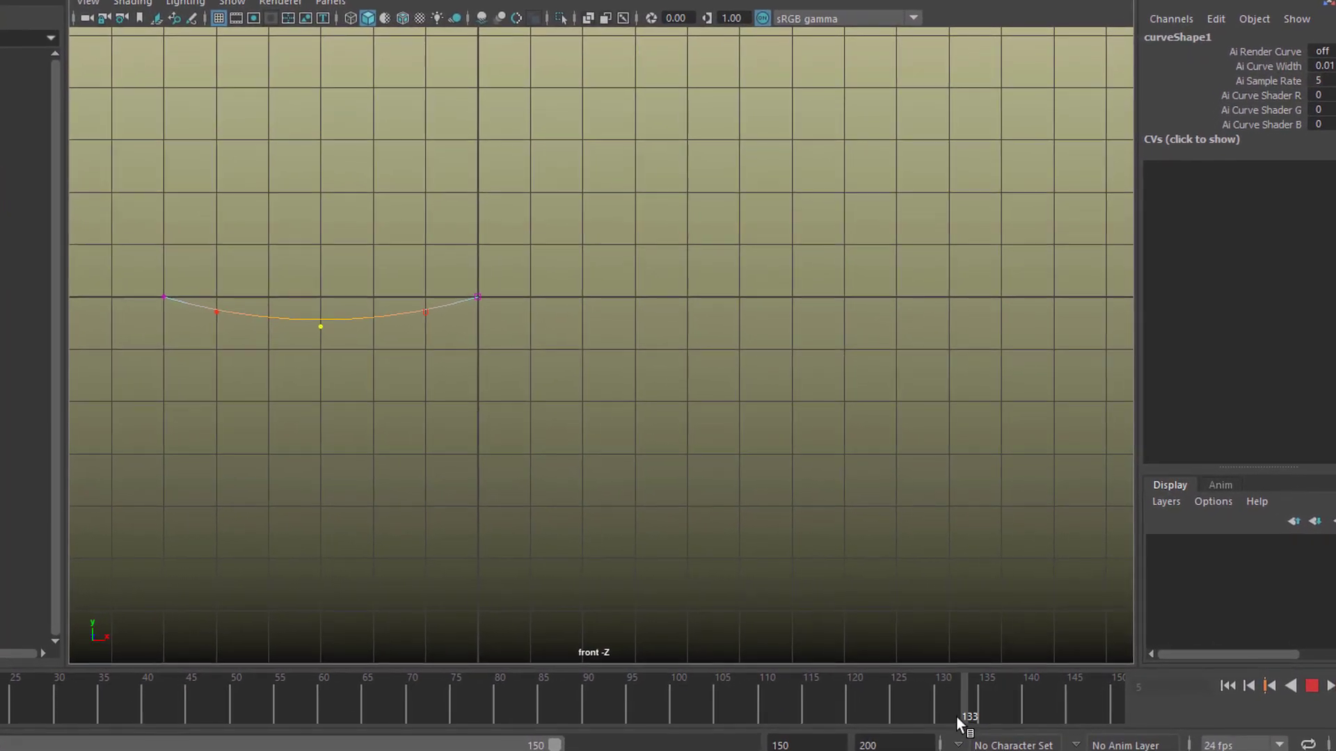
{"action": "left_click", "coordinate": [320, 326]}
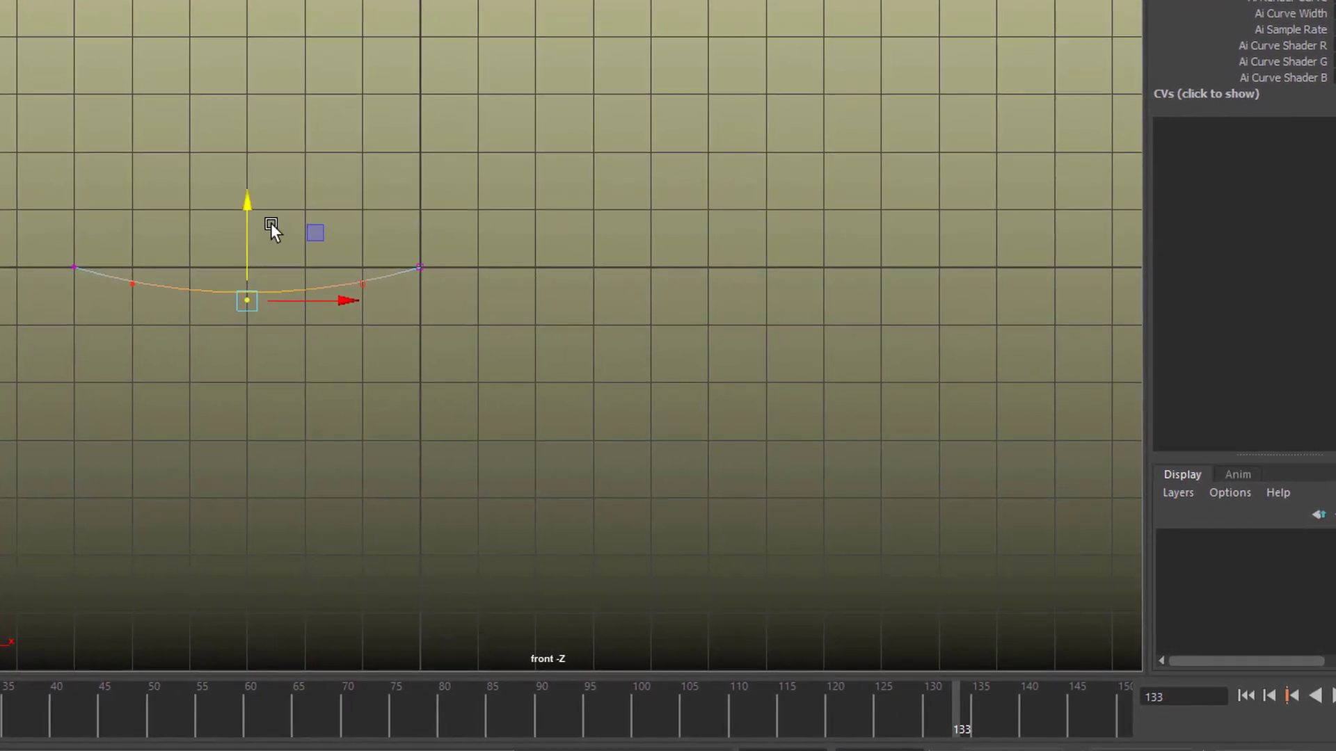
{"action": "left_click_drag", "start_coordinate": [240, 202], "coordinate": [248, 131]}
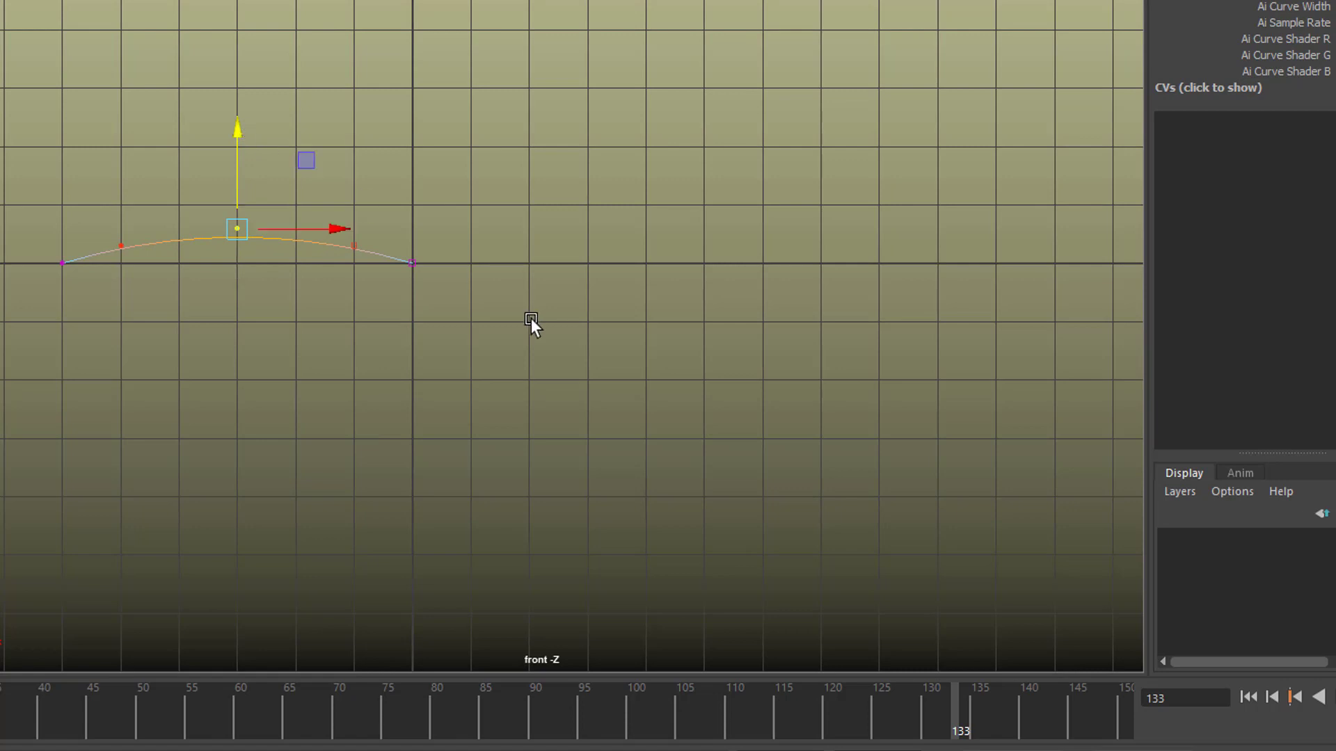
{"action": "left_click", "coordinate": [1254, 702]}
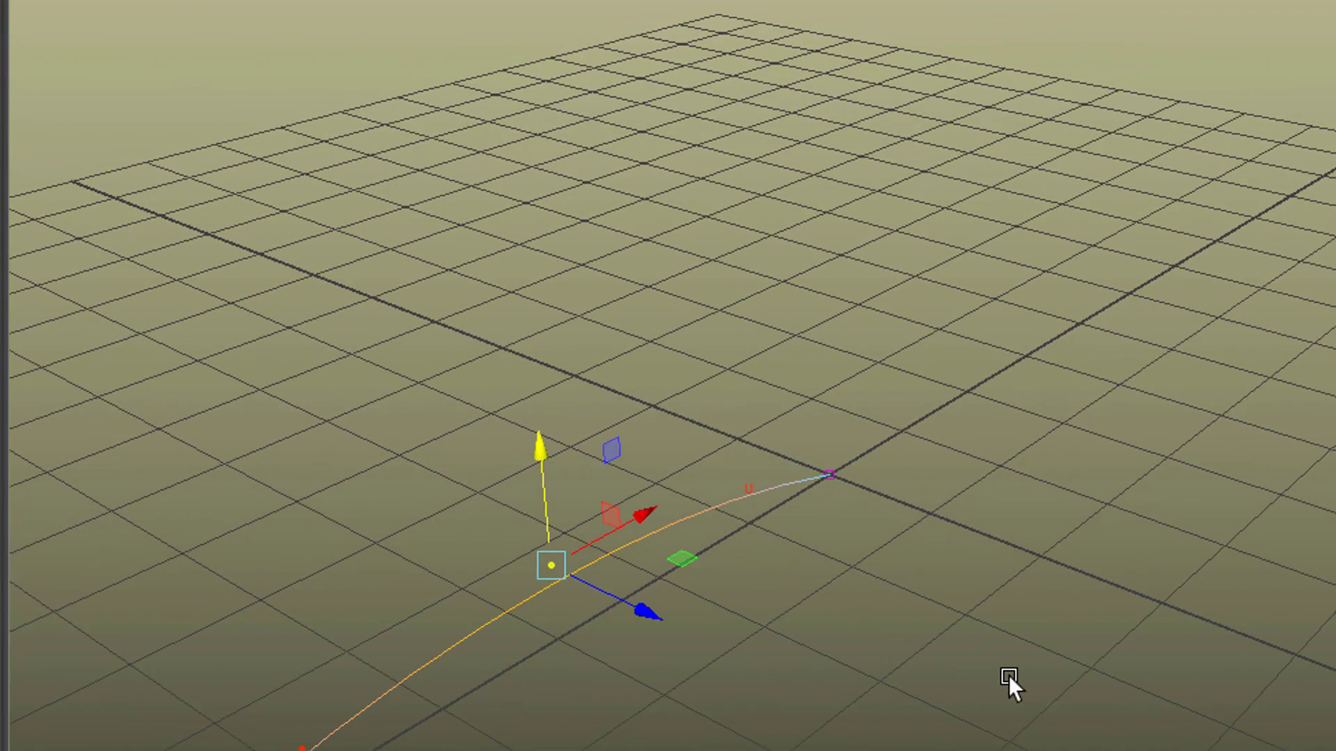
Return the curve to object mode in the perspective view, duplicate it and move the copy back along negative Z.
{"action": "left_click_drag", "start_coordinate": [1009, 675], "coordinate": [604, 731], "text": "alt"}
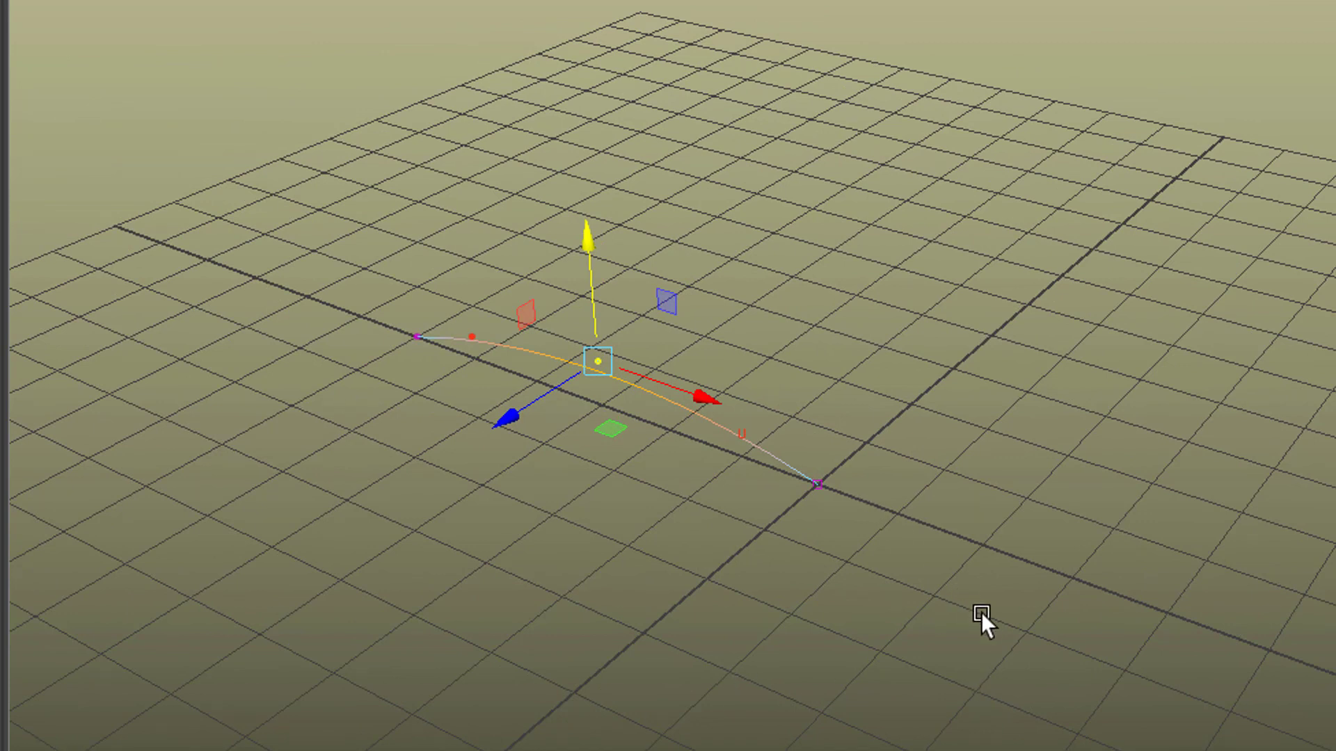
{"action": "key", "text": "F8"}
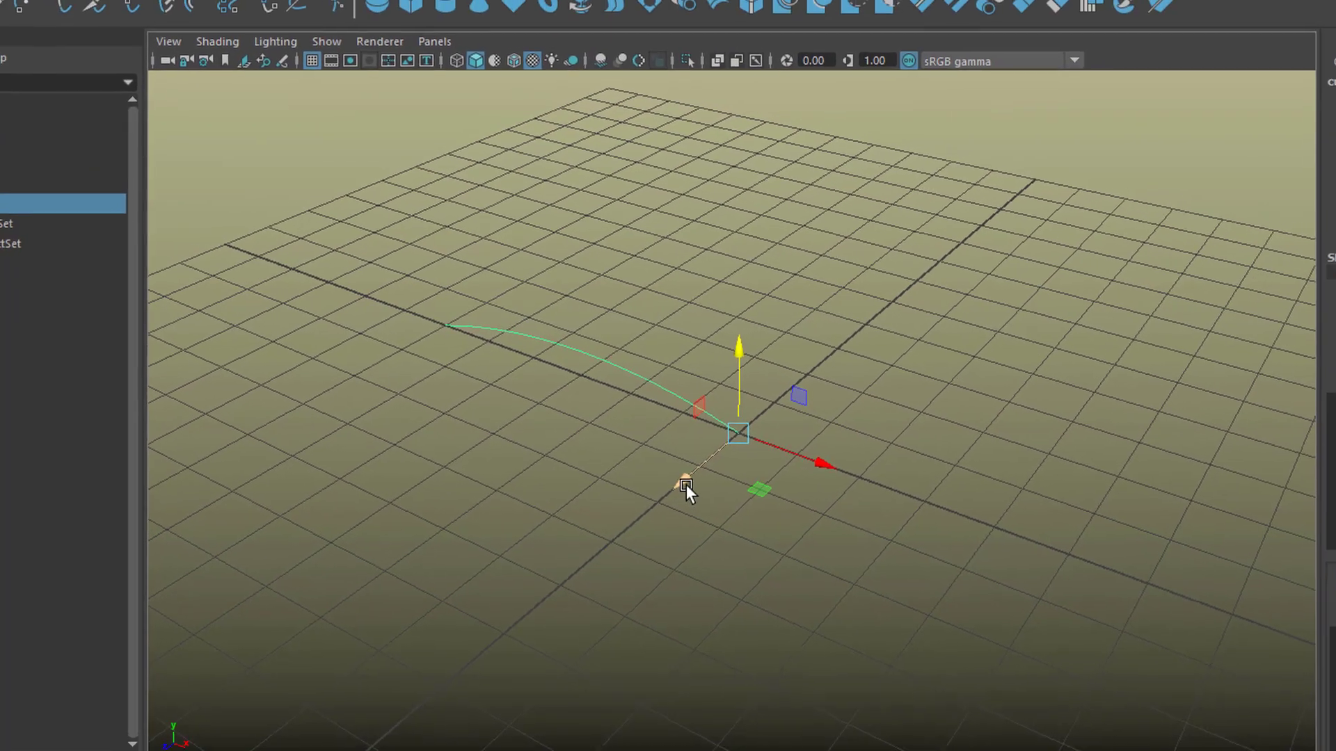
{"action": "key", "text": "ctrl+d"}
{"action": "left_click_drag", "start_coordinate": [704, 506], "coordinate": [1031, 331]}
Loft a surface between the original curve and its copy.
{"action": "left_click", "coordinate": [629, 373], "text": "shift"}
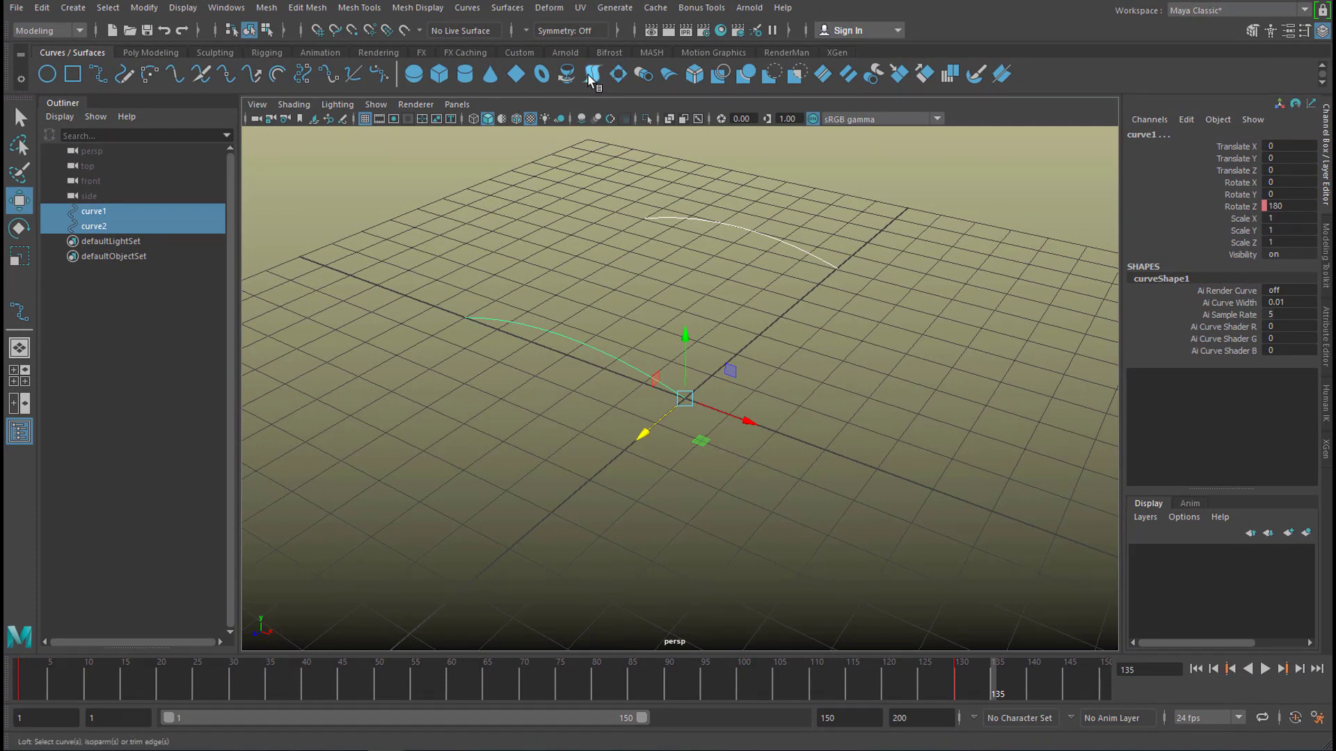
{"action": "left_click", "coordinate": [504, 7]}
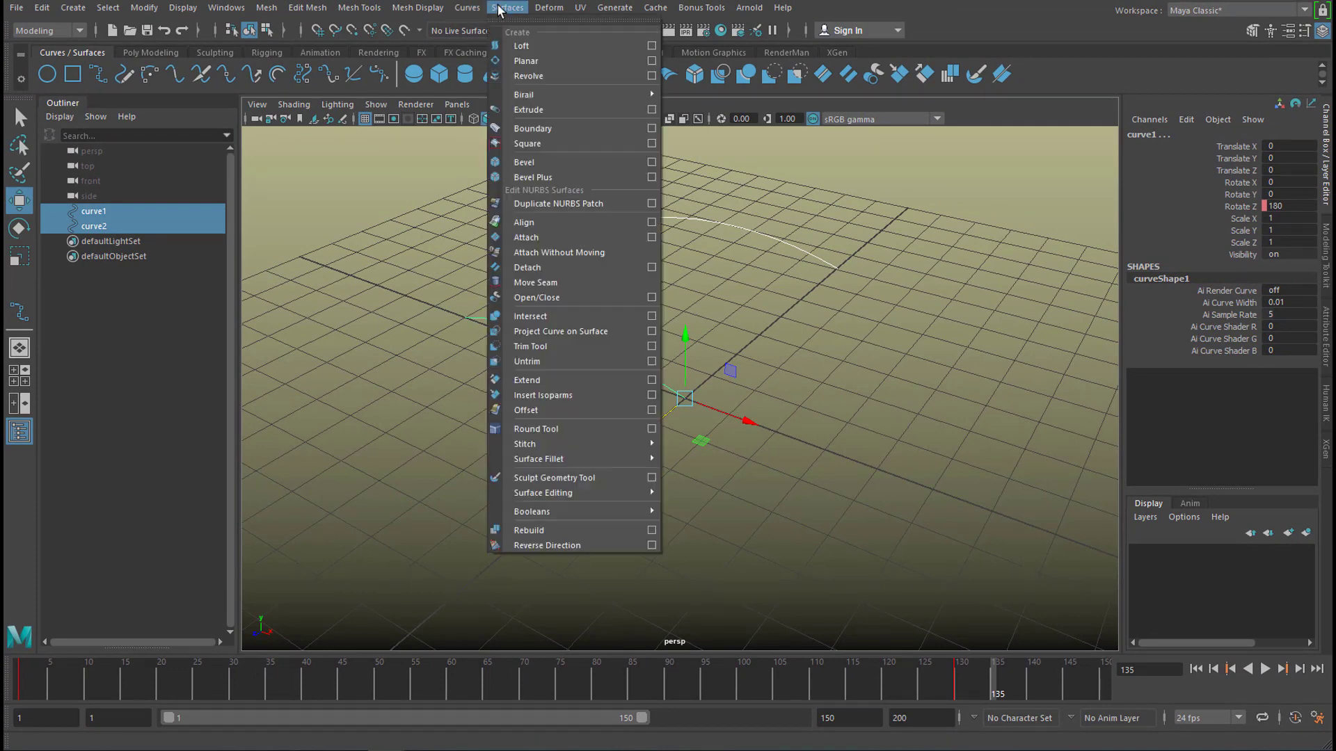
{"action": "left_click", "coordinate": [522, 44]}
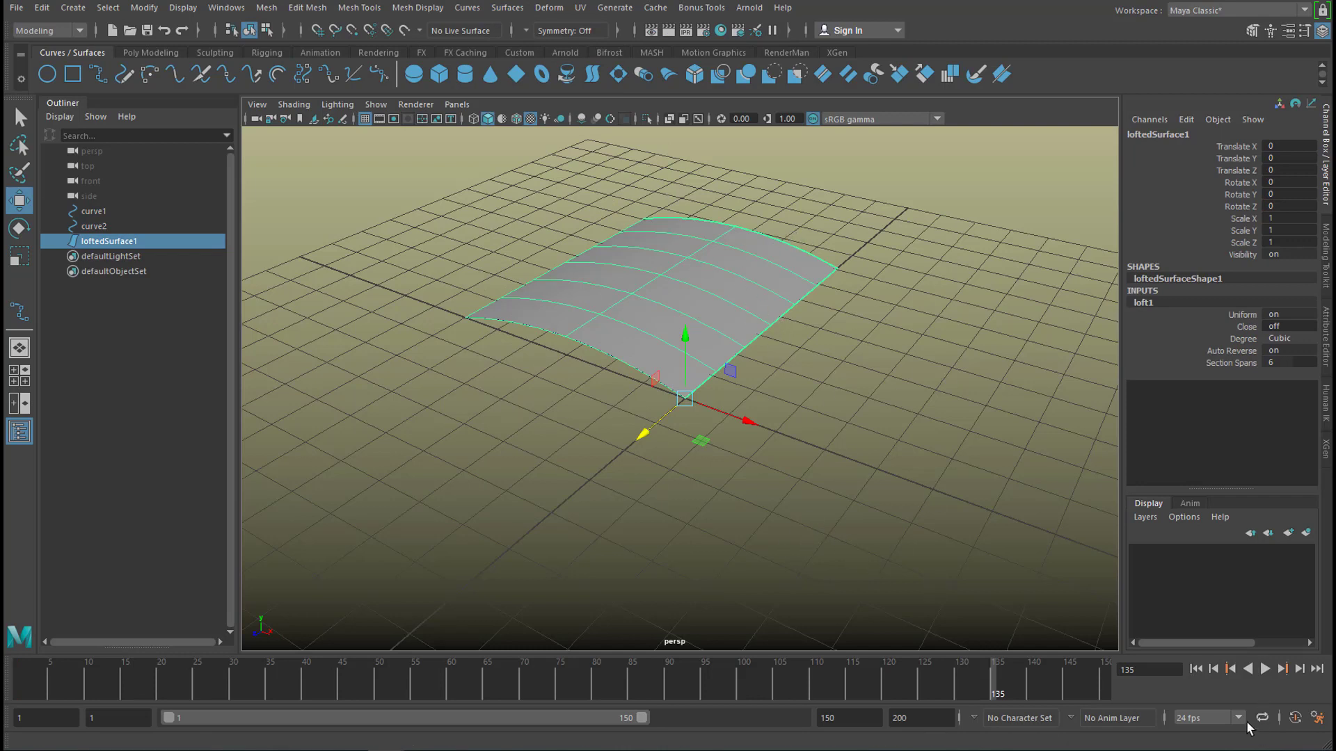
Play the lofted surface's animation from frame 1, inspect its twist from another angle and scrub back to frame 1.
{"action": "left_click", "coordinate": [1196, 669]}
{"action": "left_click", "coordinate": [1264, 670]}
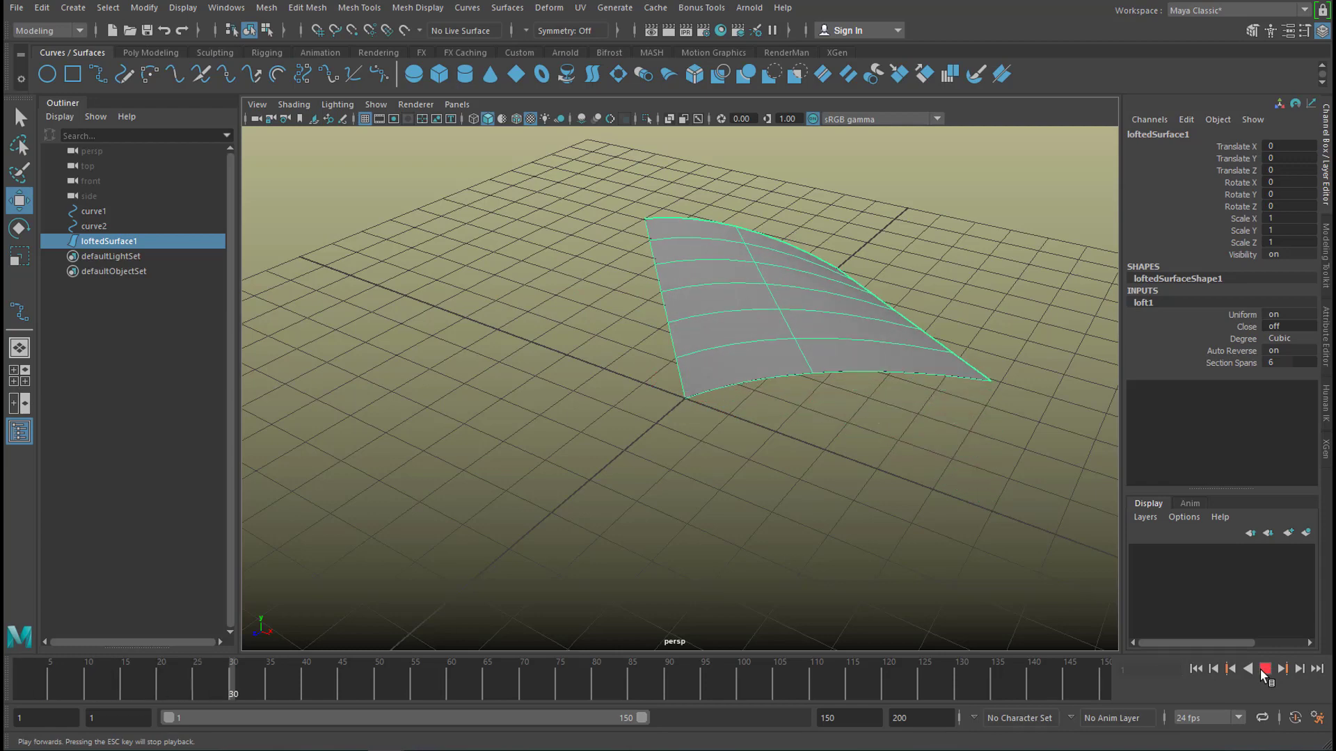
{"action": "left_click", "coordinate": [1265, 669]}
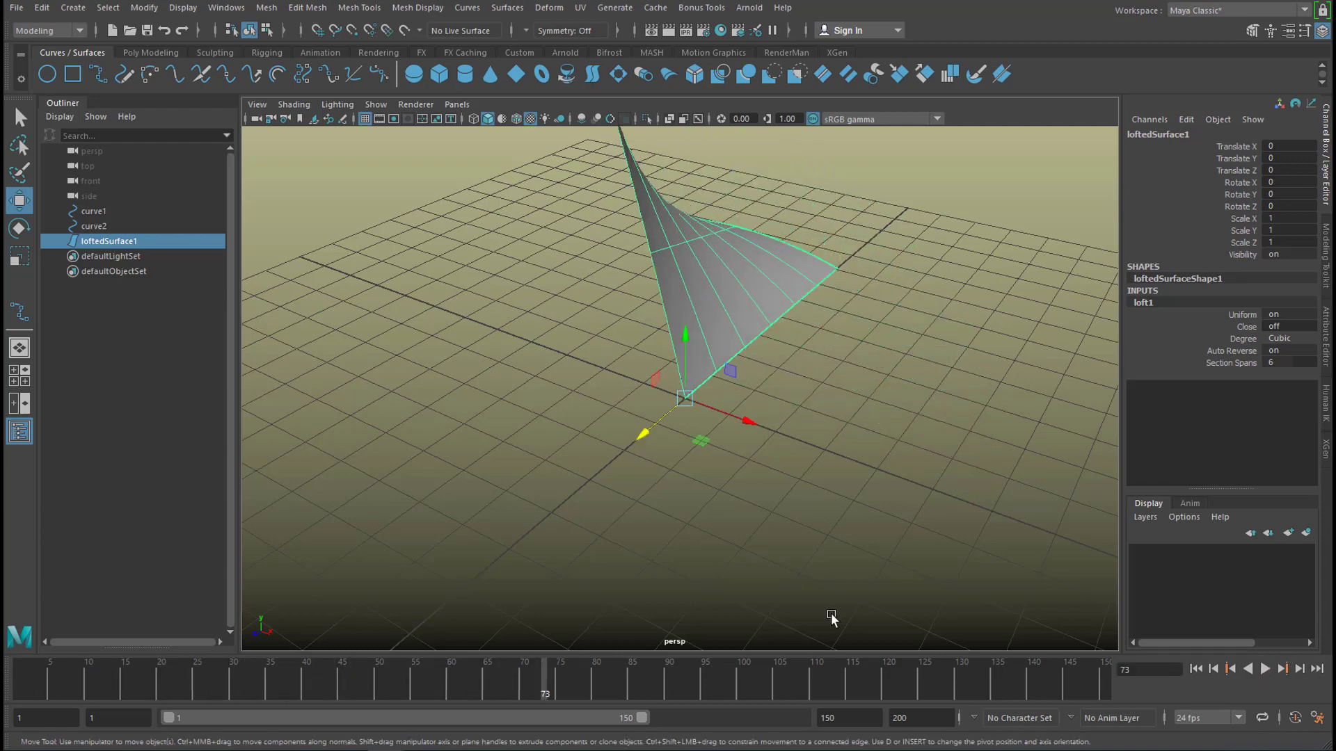
{"action": "left_click_drag", "start_coordinate": [829, 620], "coordinate": [919, 591], "text": "alt"}
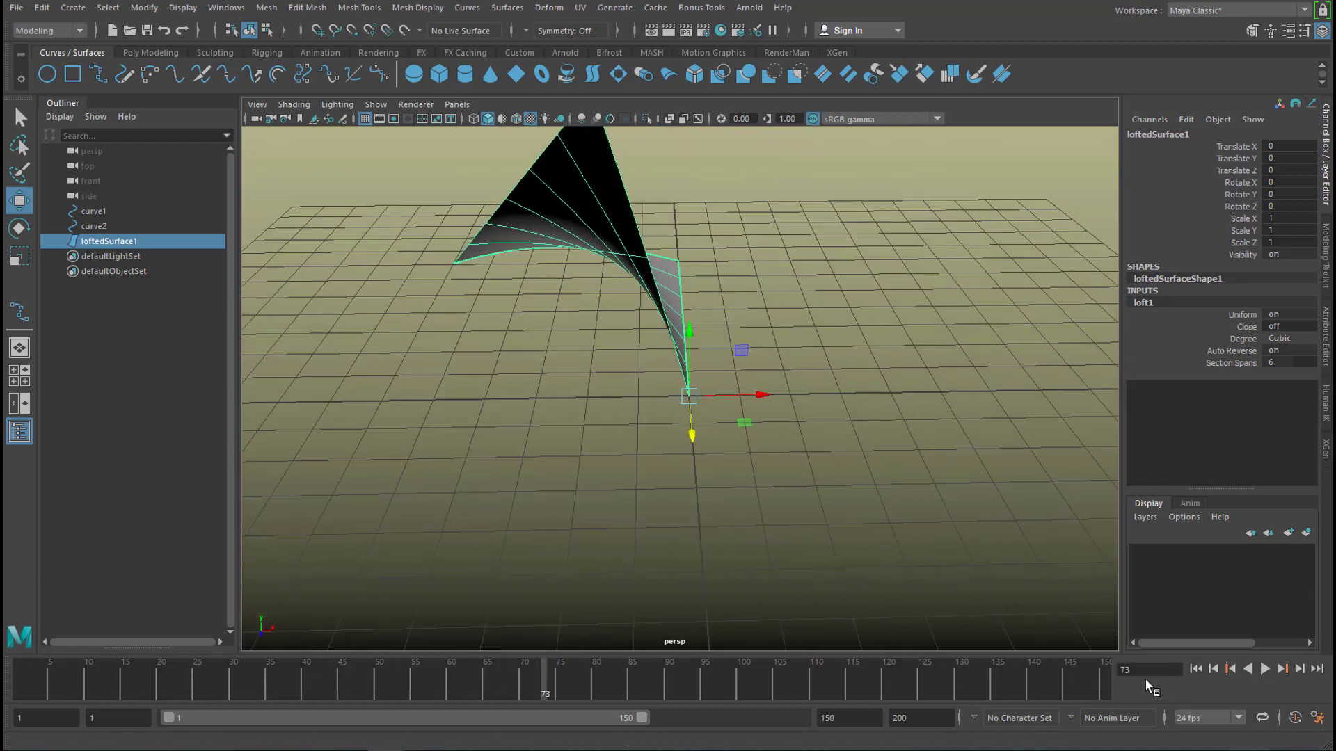
{"action": "left_click_drag", "start_coordinate": [569, 684], "coordinate": [21, 685]}
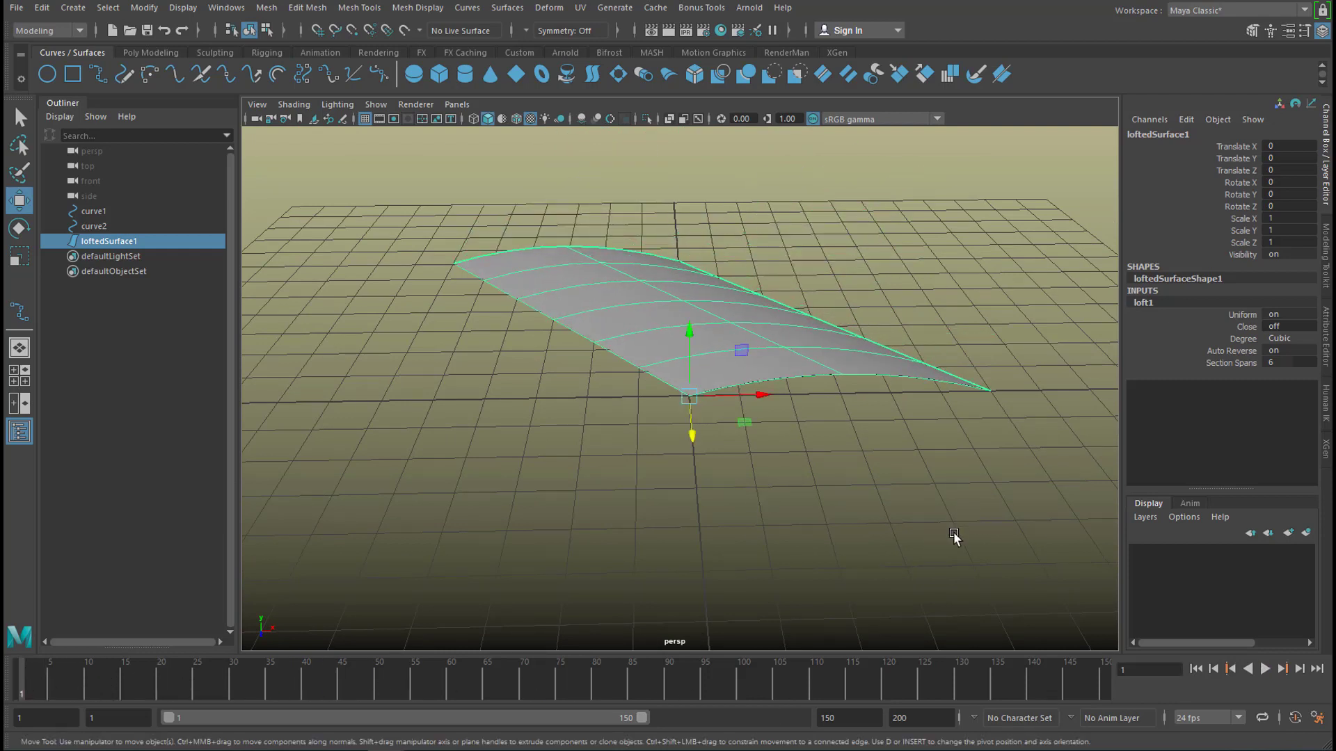
Replay the surface animation from frame 1 to about frame 135 and undo the loft.
{"action": "left_click", "coordinate": [1266, 670]}
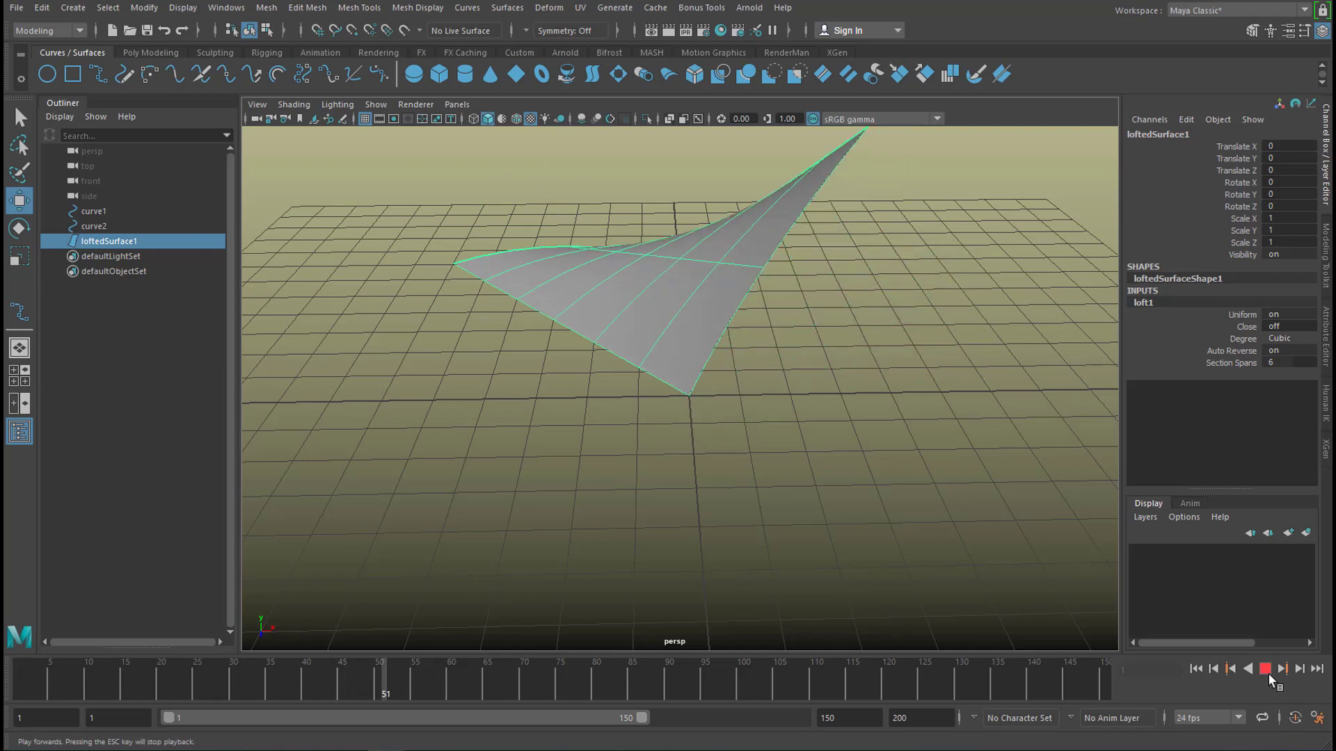
{"action": "left_click", "coordinate": [1266, 670]}
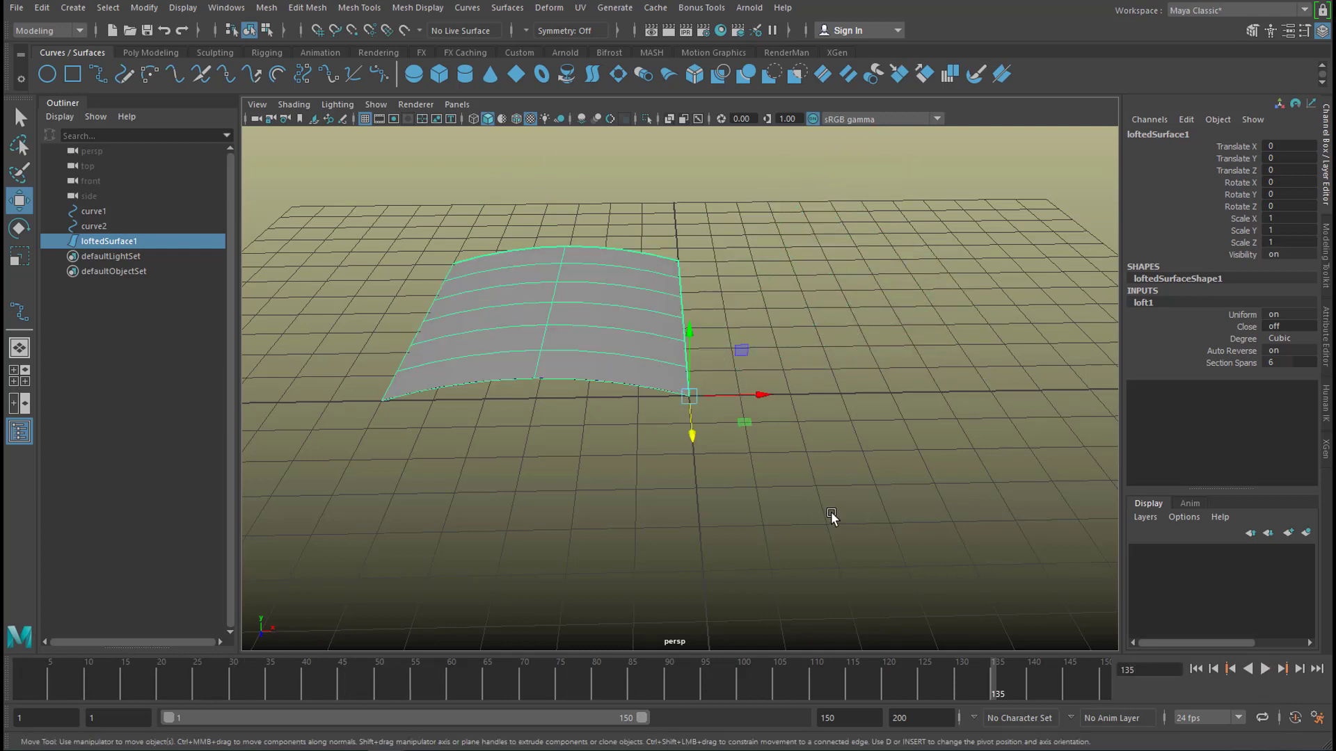
{"action": "key", "text": "ctrl+z"}
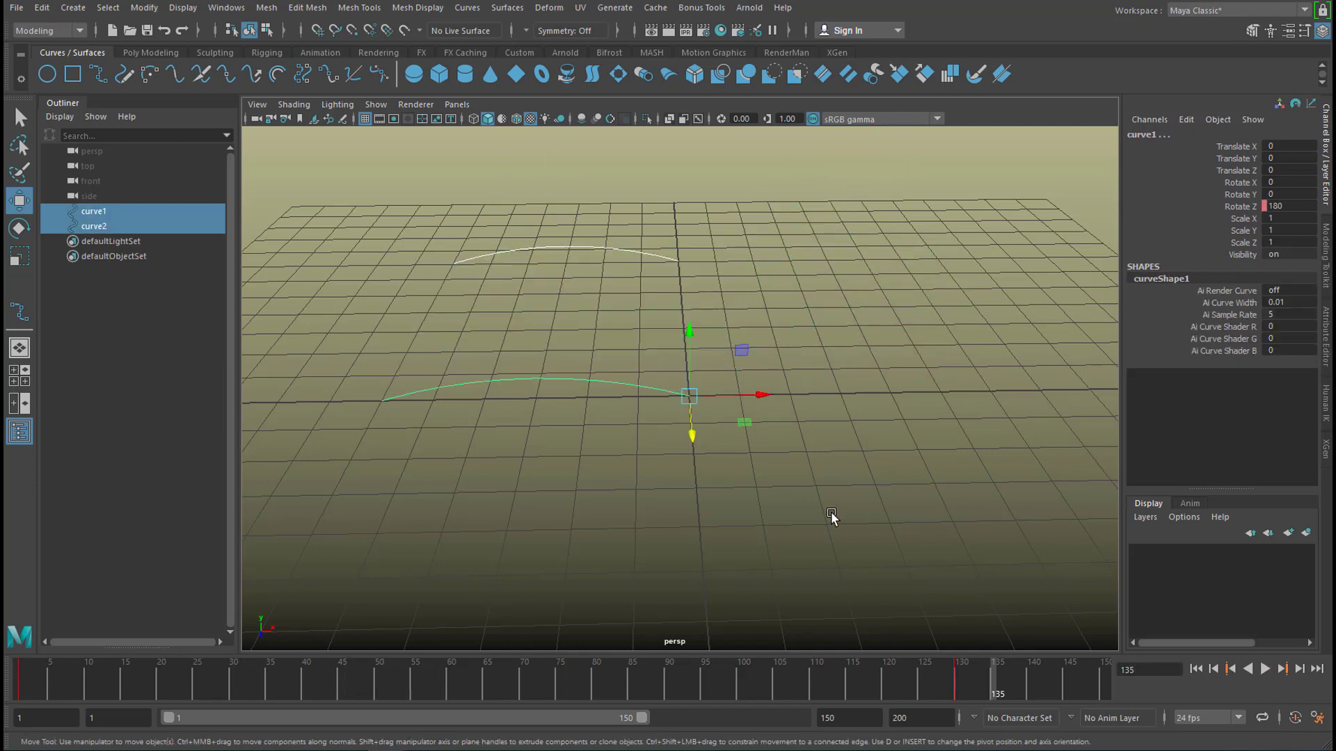
Undo the plain duplicate and copy the animated curve in place using Duplicate Special with Duplicate input graph enabled.
{"action": "key", "text": "ctrl+z"}
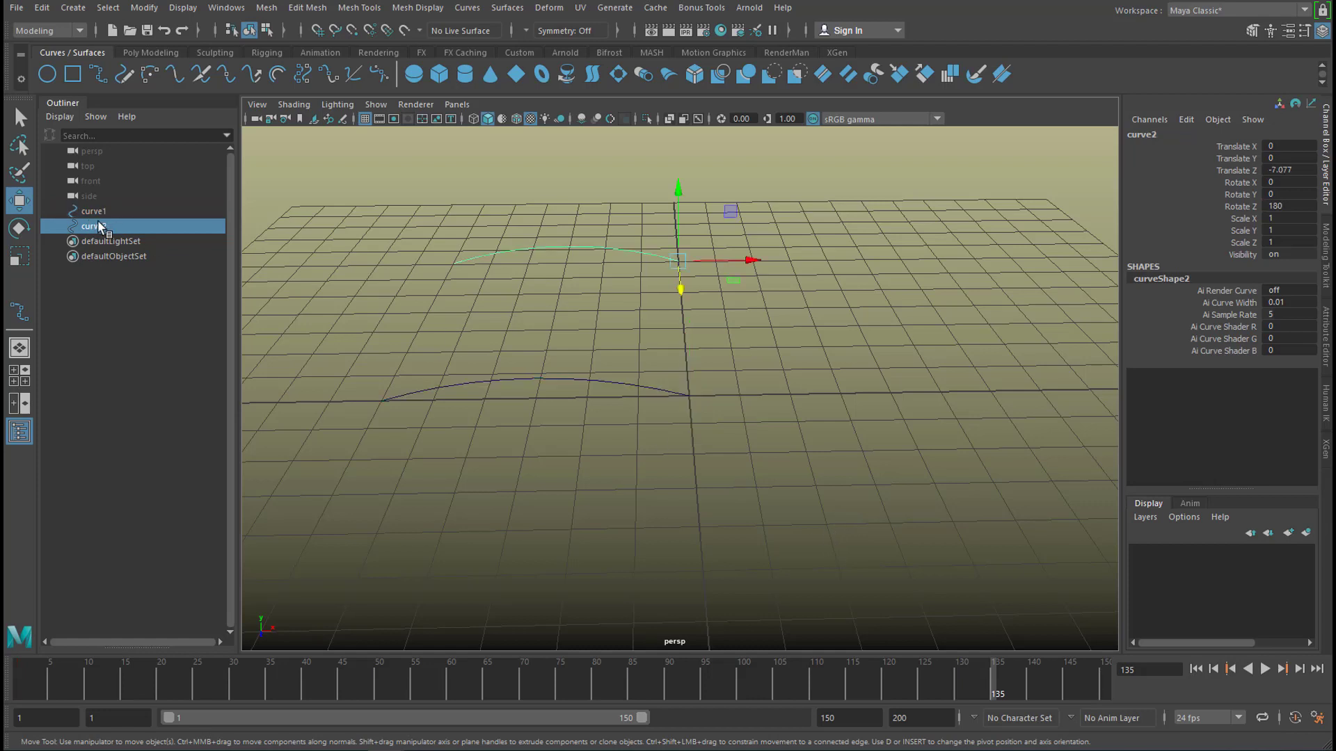
{"action": "key", "text": "ctrl+z"}
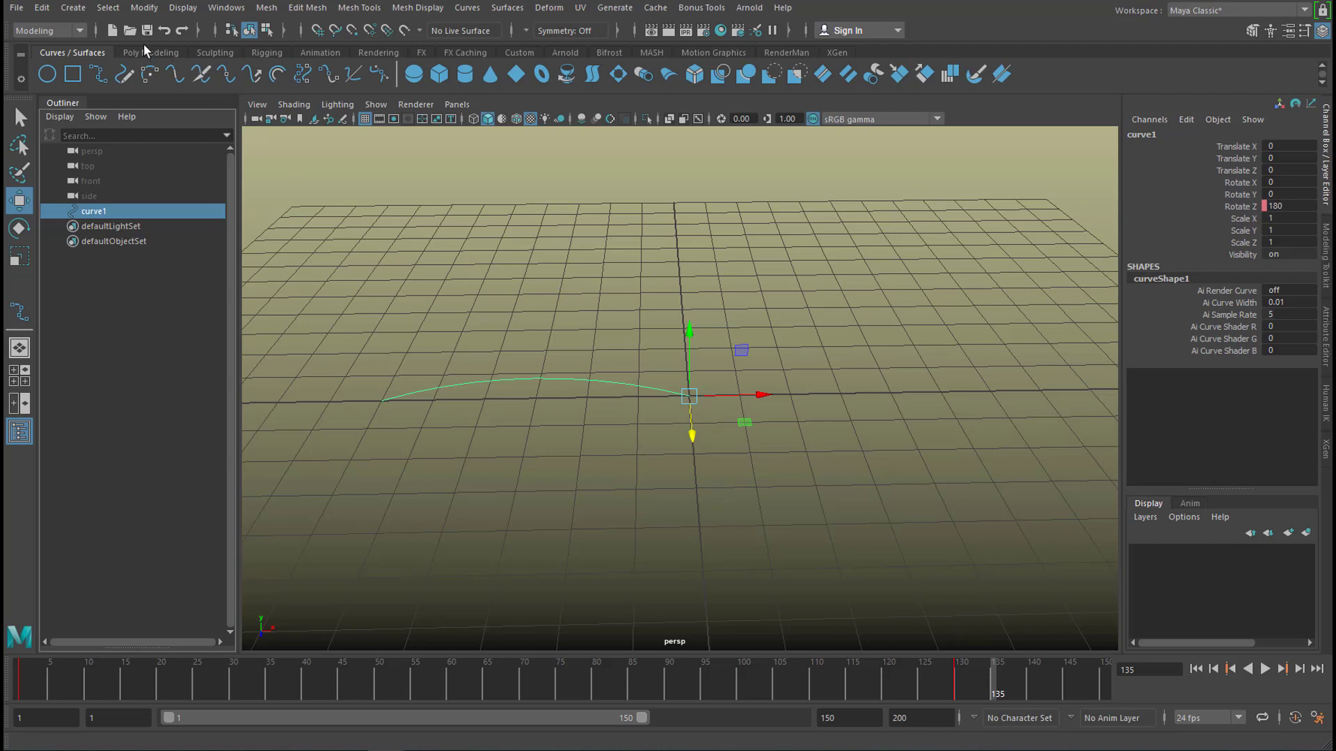
{"action": "left_click", "coordinate": [53, 8]}
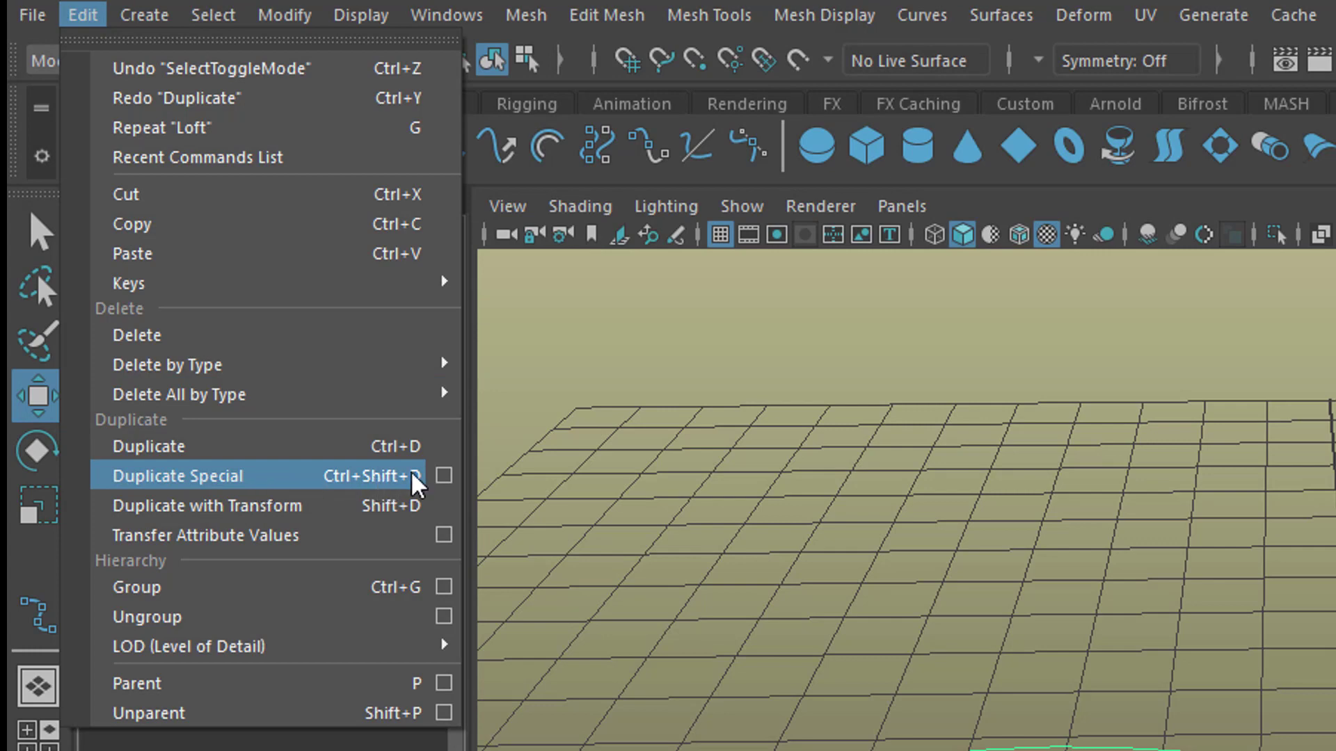
{"action": "left_click", "coordinate": [444, 476]}
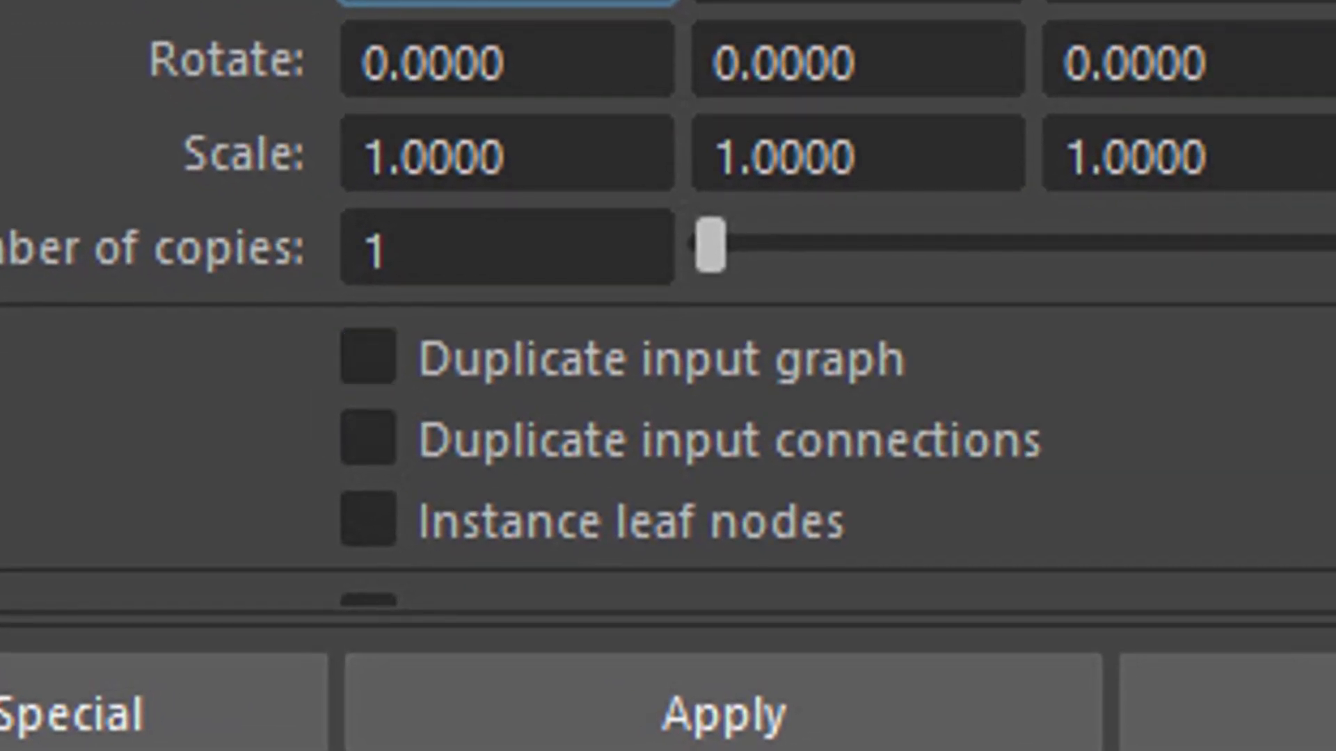
{"action": "left_click", "coordinate": [379, 352]}
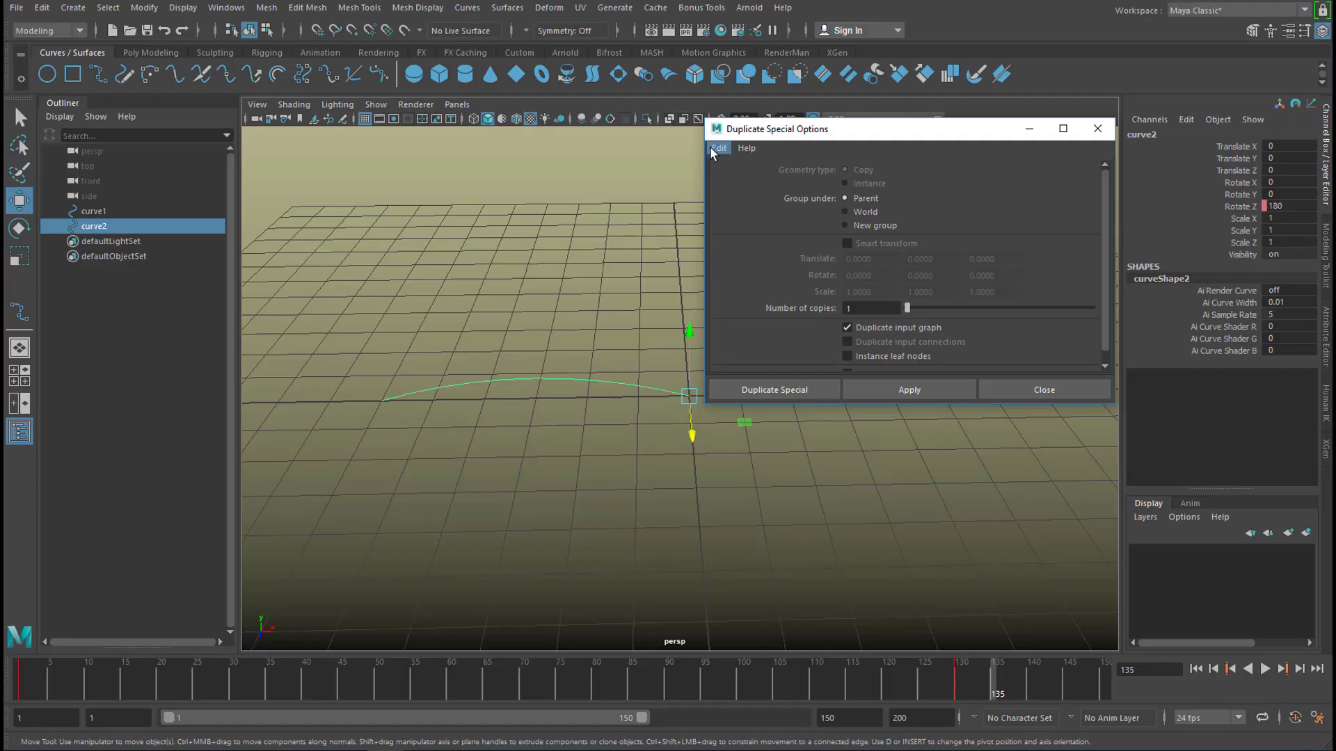
Reset the Duplicate Special options to their defaults and close the dialog.
{"action": "left_click", "coordinate": [717, 148]}
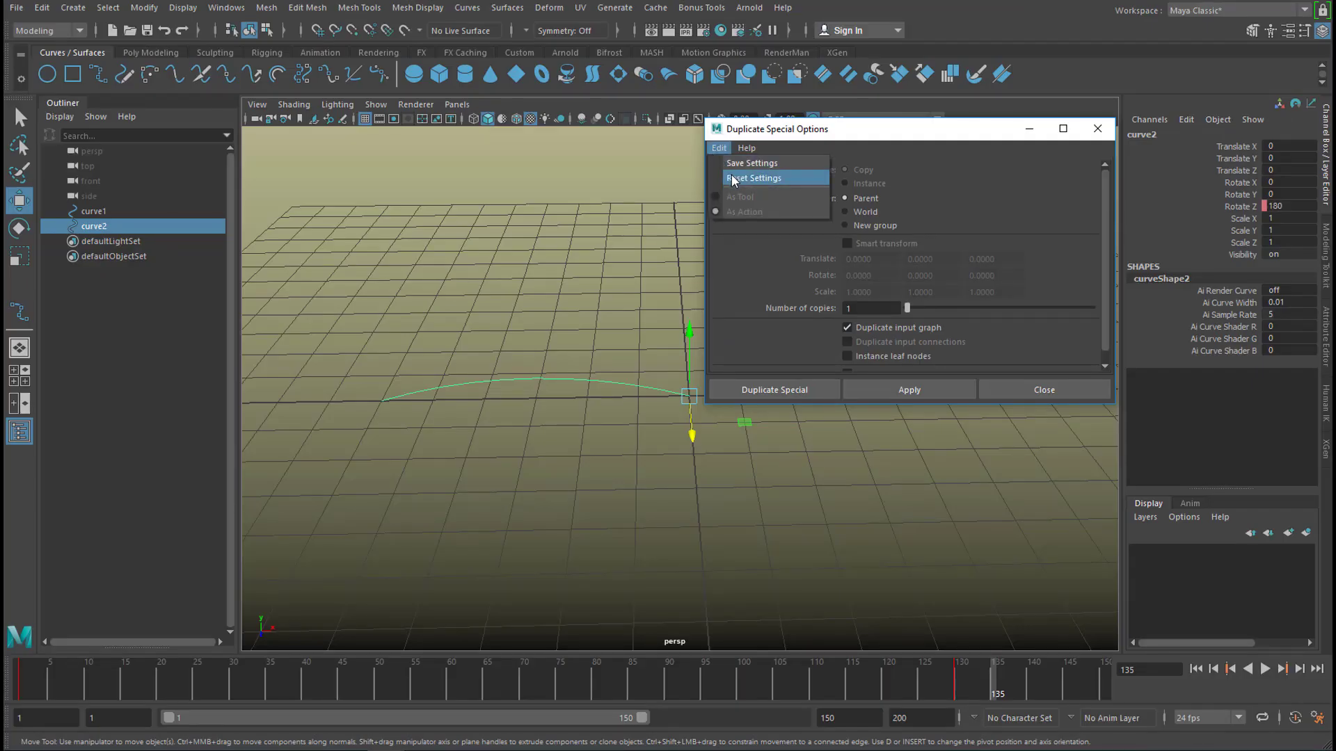
{"action": "left_click", "coordinate": [733, 178]}
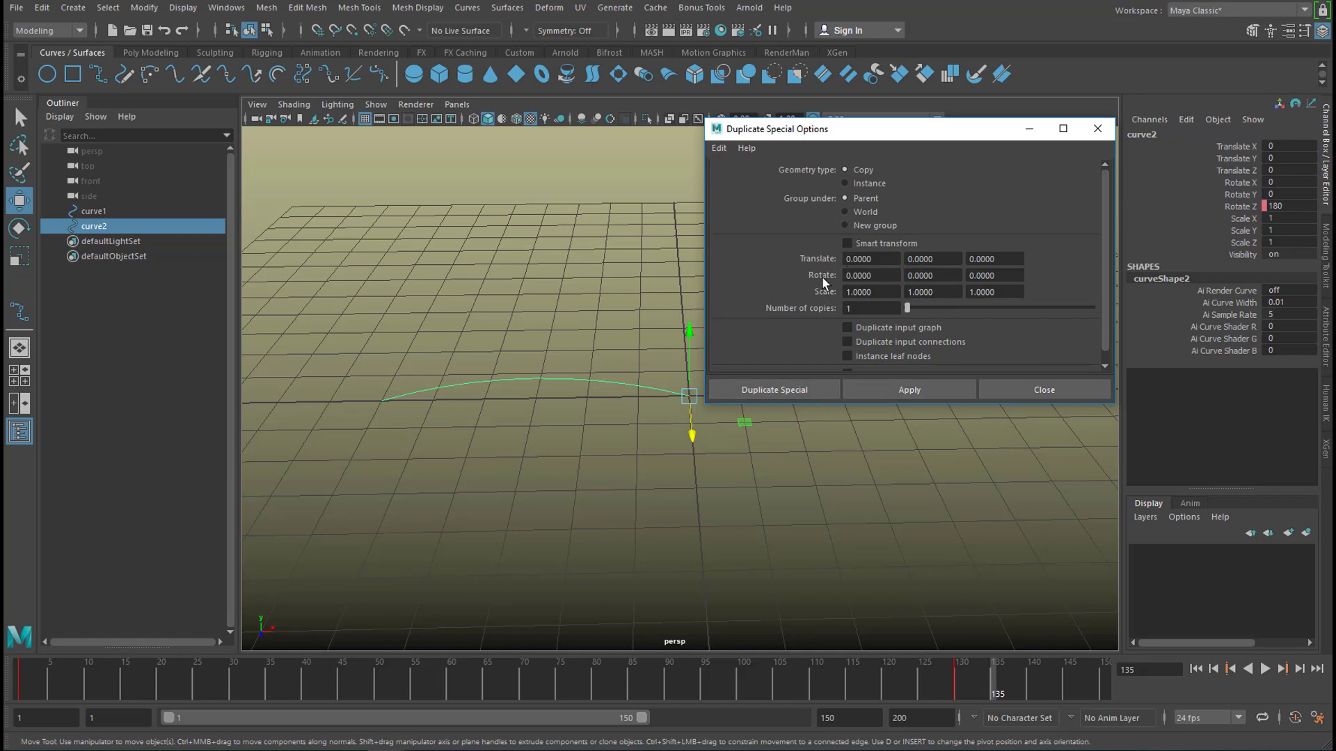
{"action": "left_click", "coordinate": [1043, 390]}
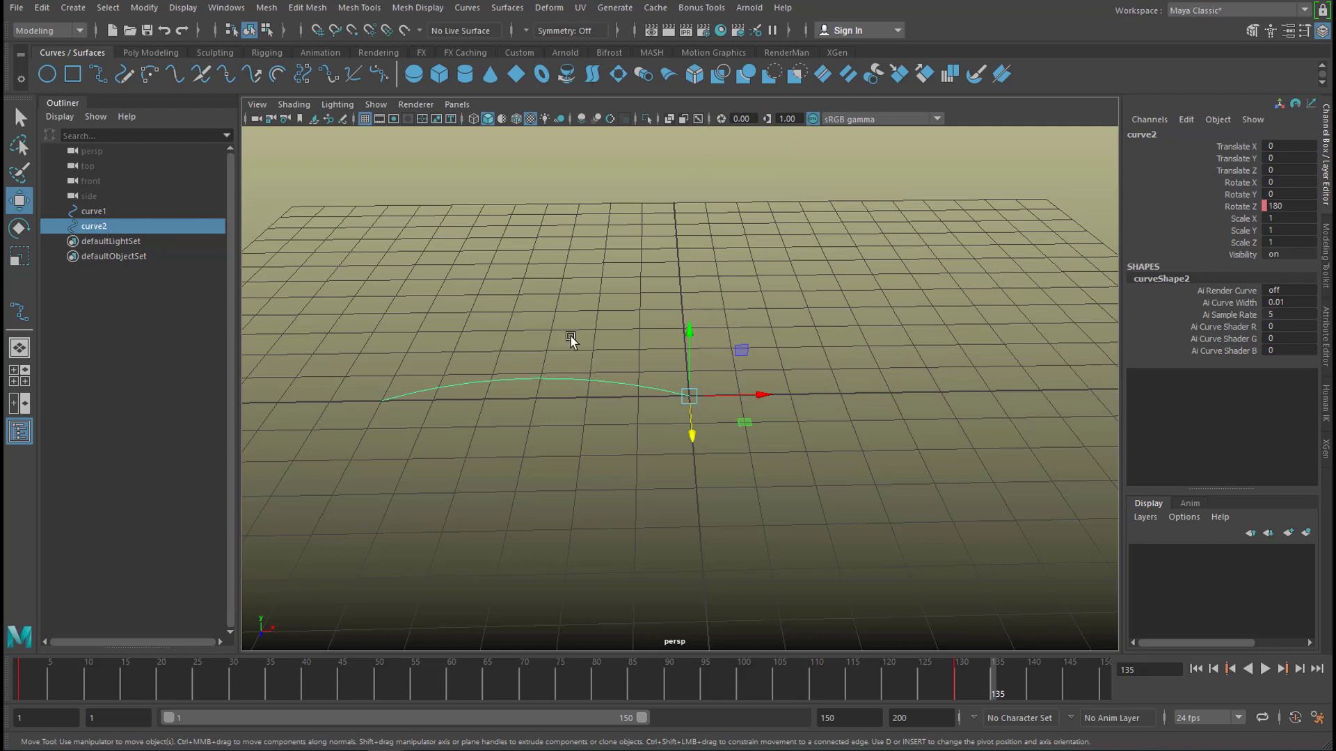
Move the copied curve back to about -7.5 in Z and loft a surface between both curves.
{"action": "left_click_drag", "start_coordinate": [694, 437], "coordinate": [611, 376]}
{"action": "left_click_drag", "start_coordinate": [615, 323], "coordinate": [724, 360]}
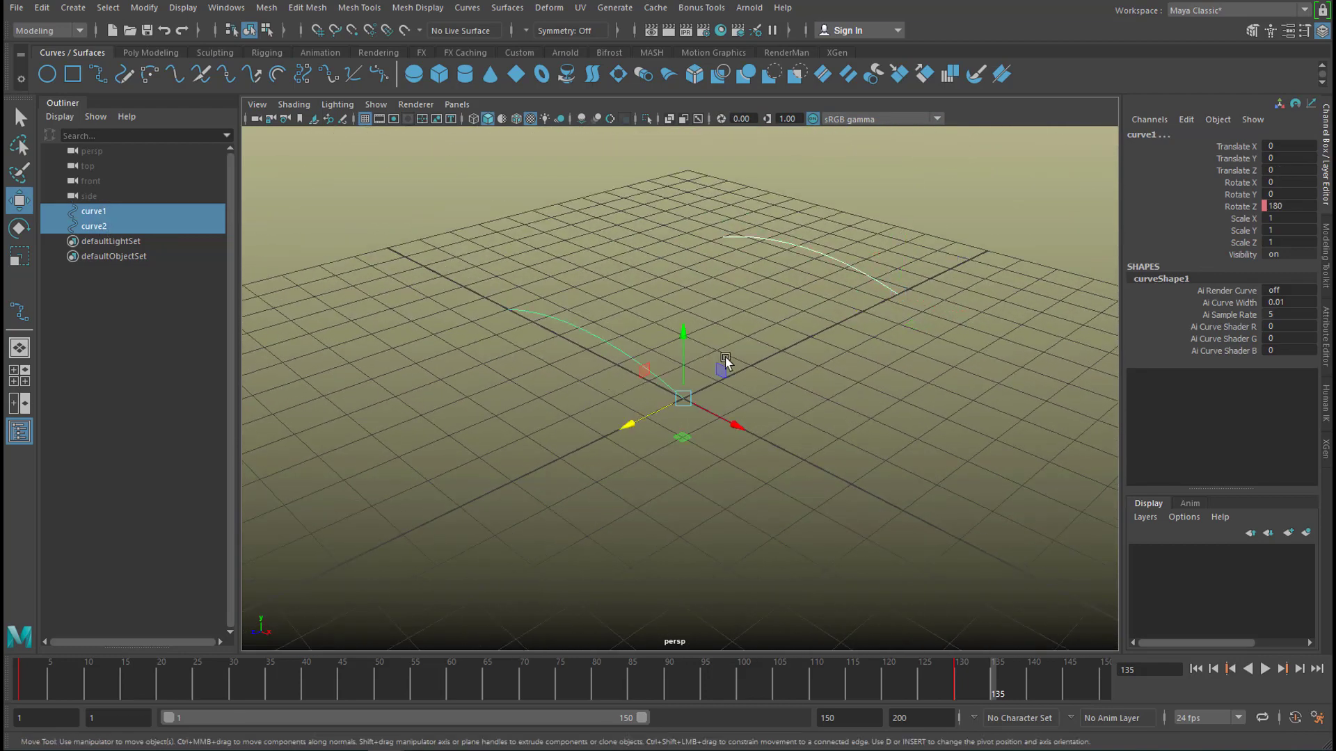
{"action": "left_click", "coordinate": [594, 75]}
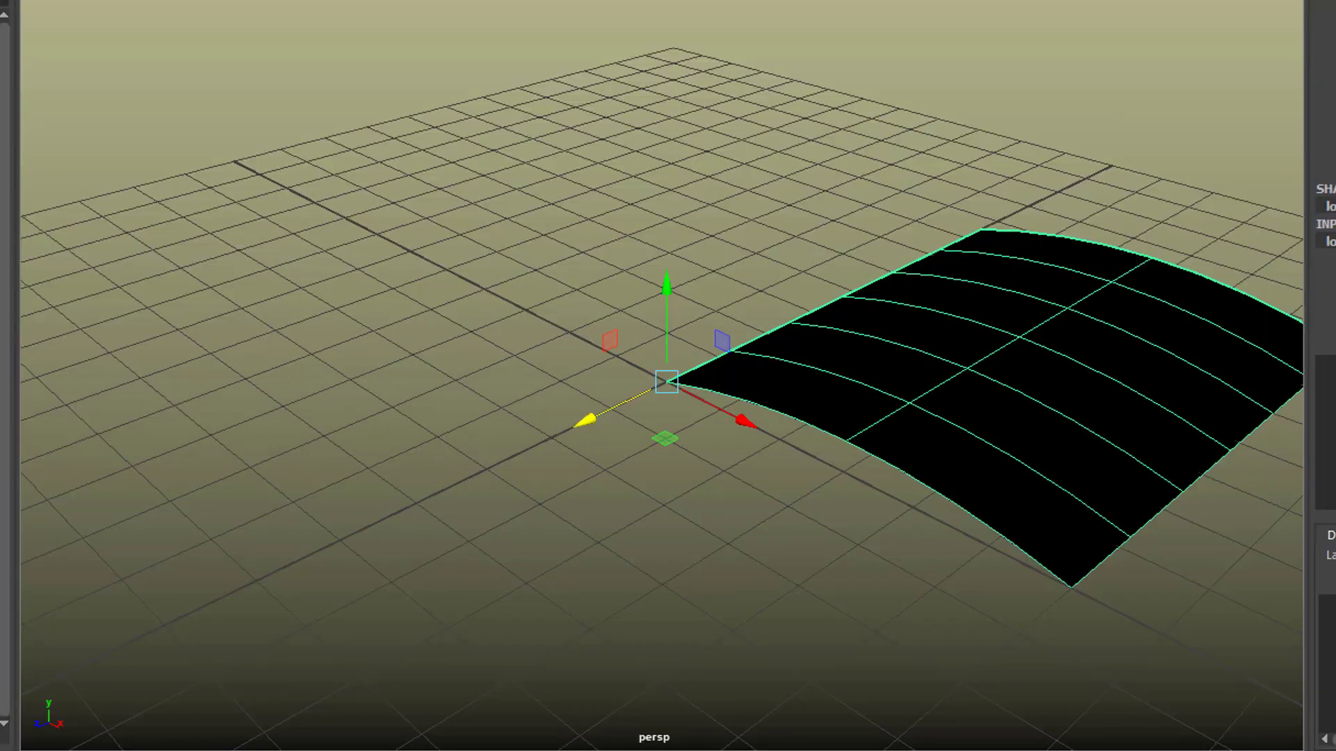
{"action": "key", "text": "alt+v"}
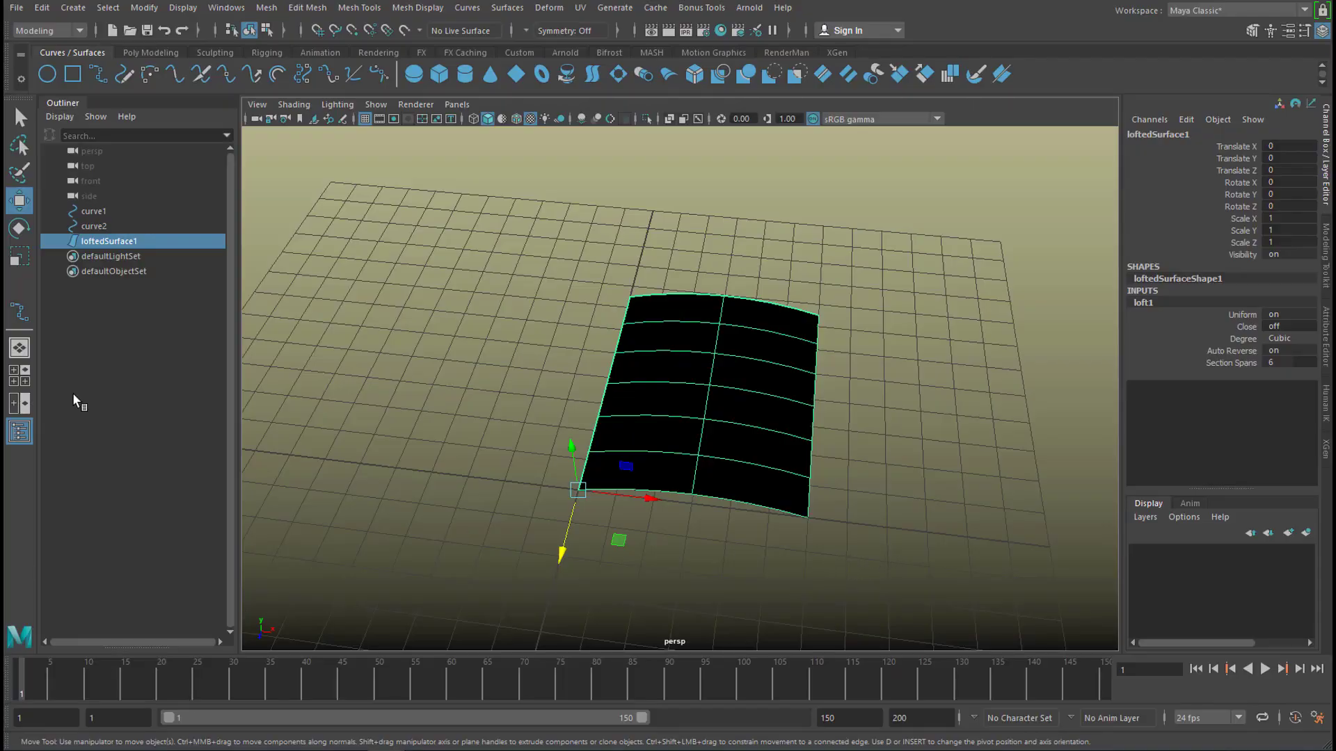
Key the rear curve's Rotate Z at frame 25 and delete its key at frame 1.
{"action": "left_click", "coordinate": [94, 226]}
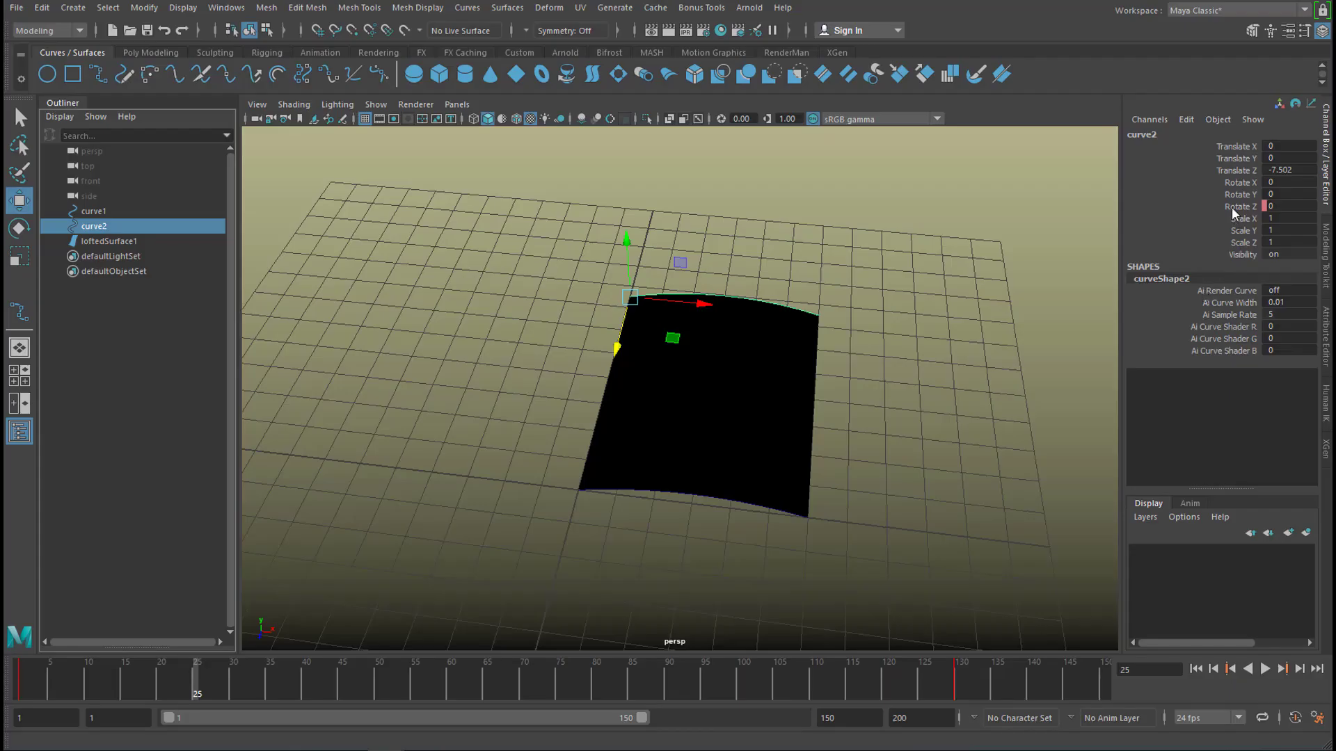
{"action": "right_click_drag", "start_coordinate": [1232, 207], "coordinate": [1258, 243]}
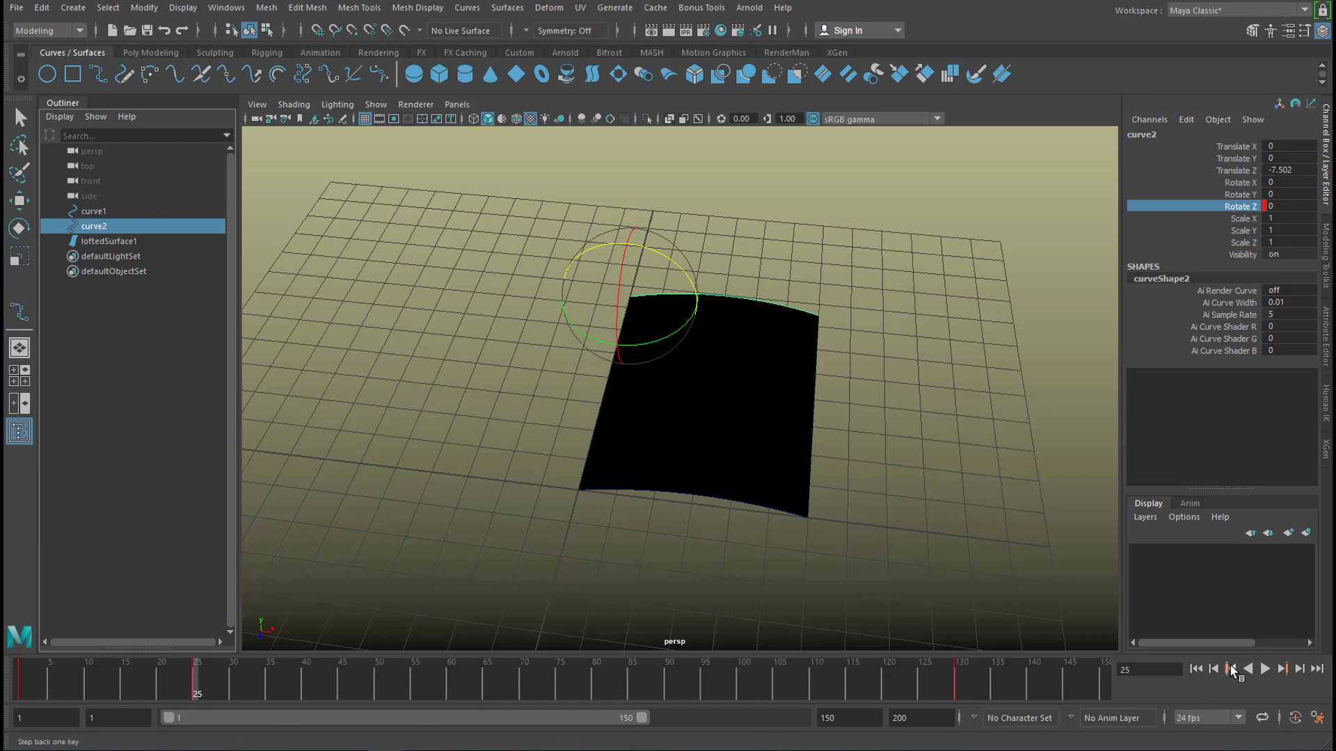
{"action": "left_click", "coordinate": [1230, 669]}
{"action": "right_click", "coordinate": [23, 674]}
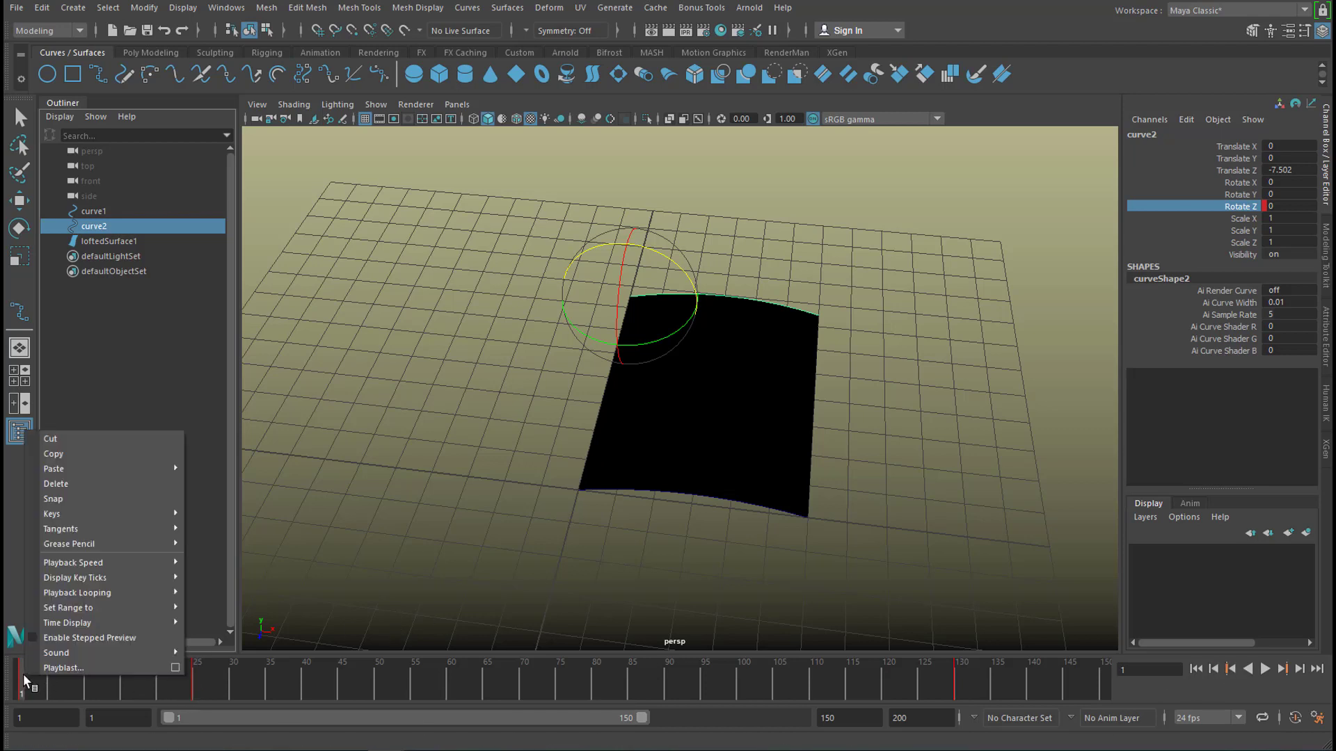
{"action": "left_click", "coordinate": [86, 481]}
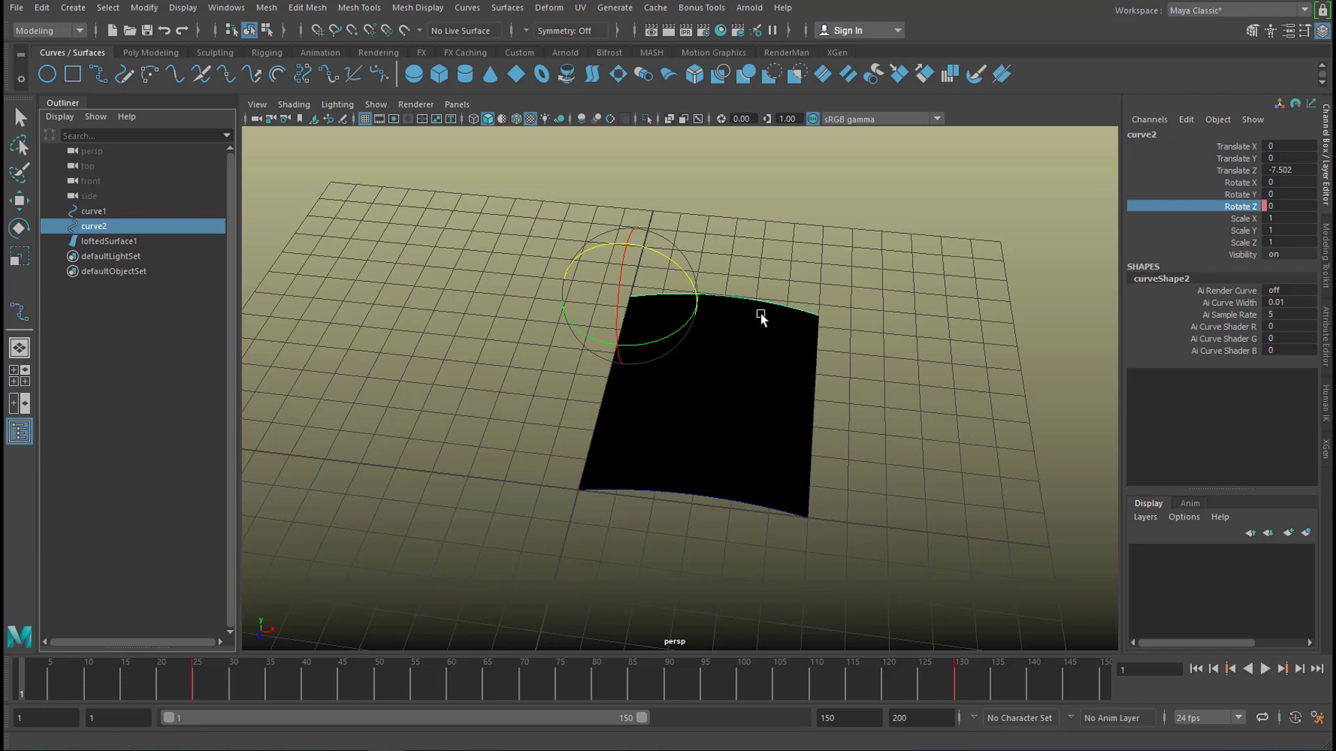
Play the surface animation from frame 1 to about frame 124, select the front curve and return to frame 1.
{"action": "left_click", "coordinate": [1261, 668]}
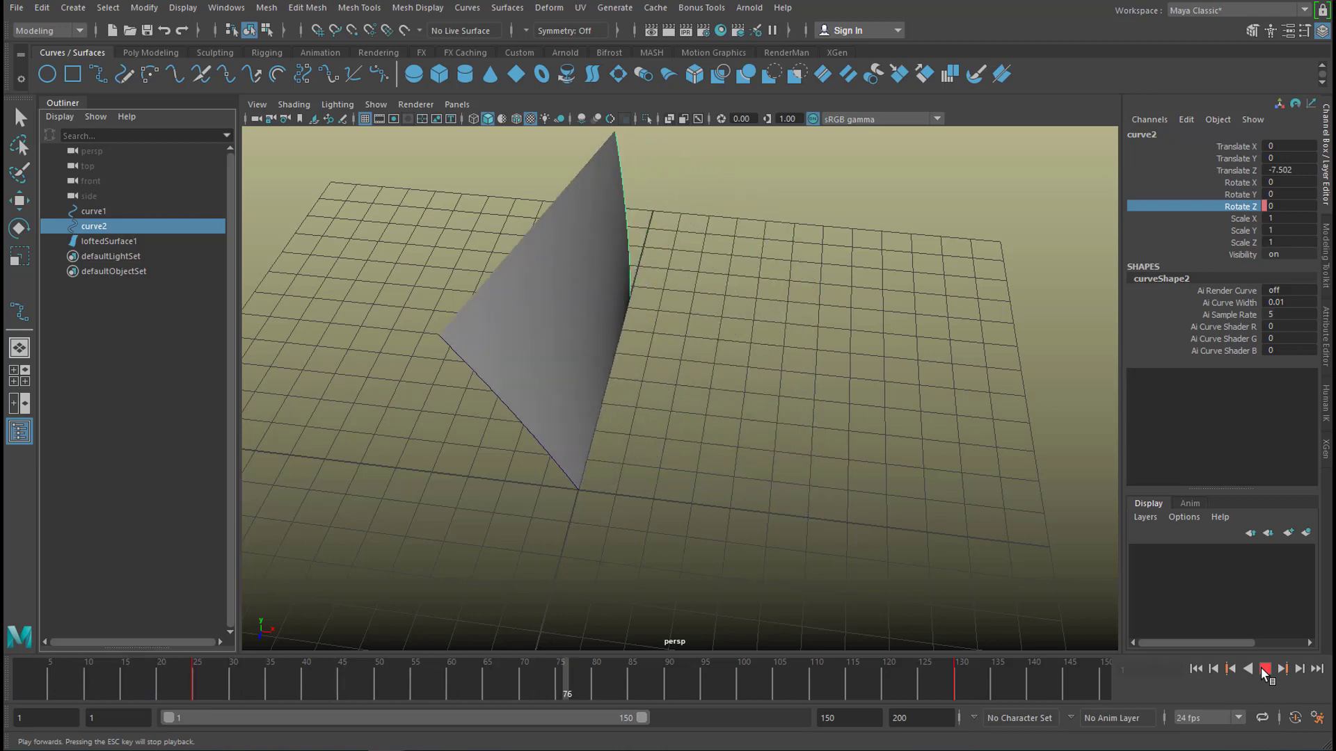
{"action": "left_click", "coordinate": [1265, 669]}
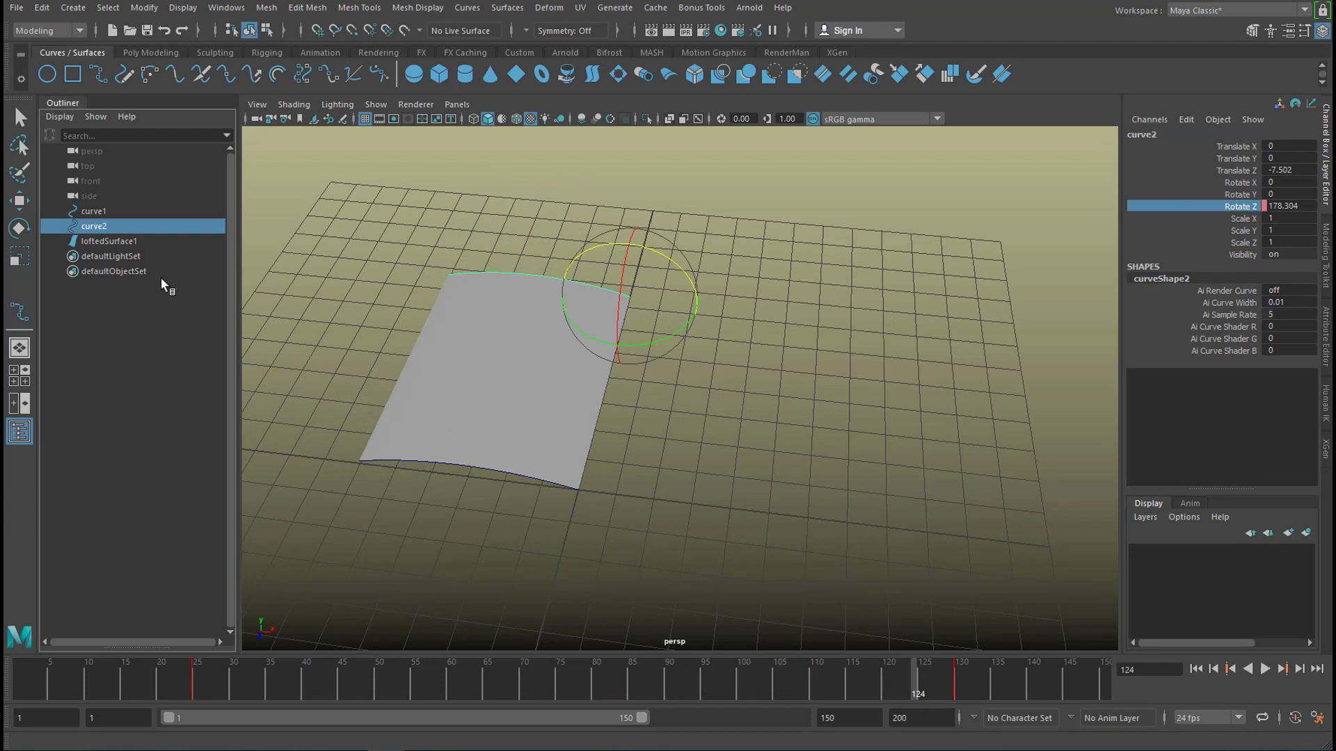
{"action": "left_click", "coordinate": [110, 212]}
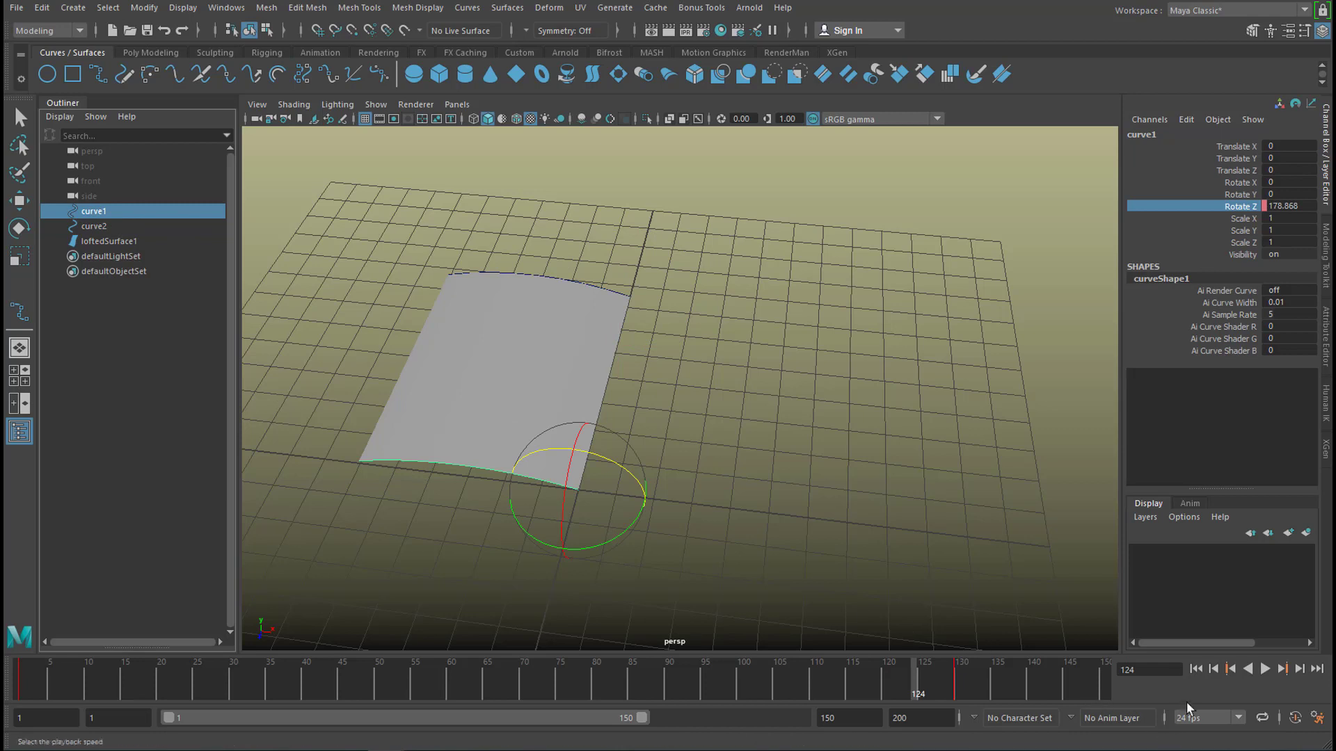
{"action": "left_click", "coordinate": [1195, 669]}
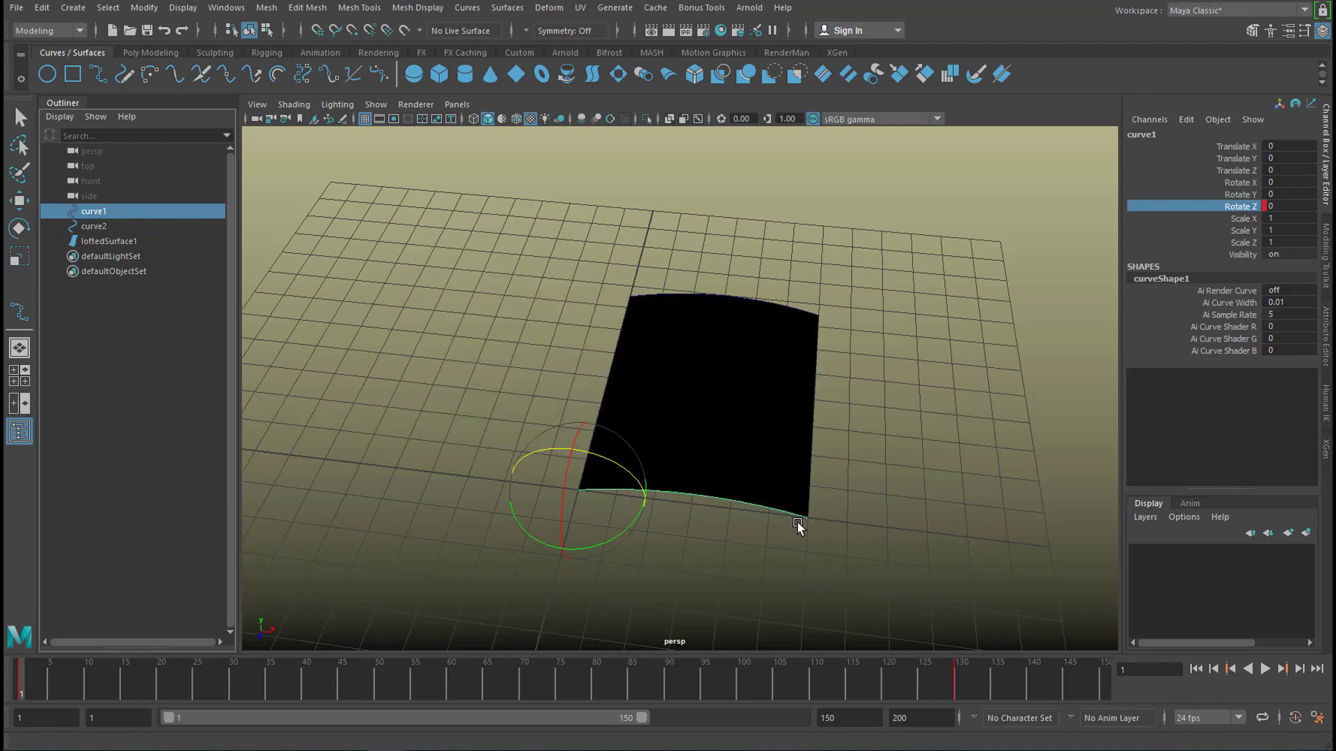
Switch the front curve to component mode, select the control points at its free end and key them at frame 24.
{"action": "key", "text": "w"}
{"action": "key", "text": "F8"}
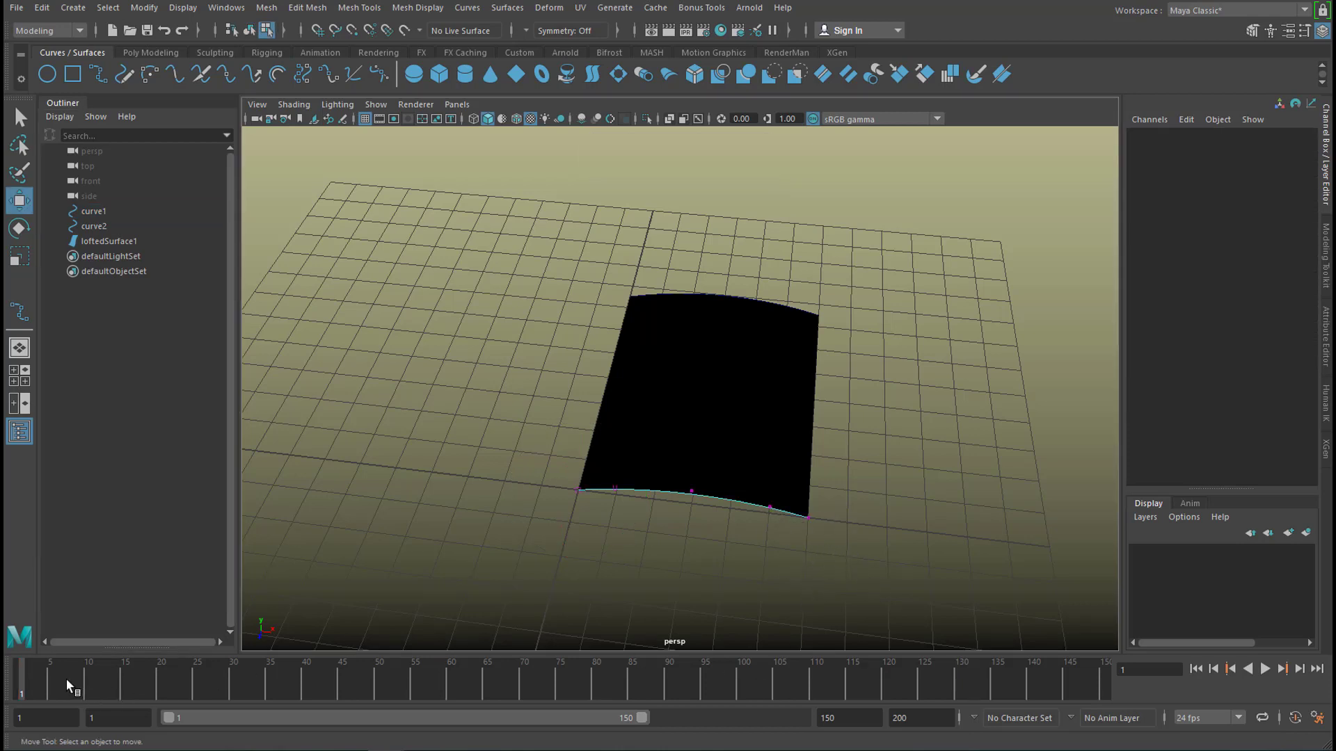
{"action": "left_click_drag", "start_coordinate": [65, 679], "coordinate": [186, 691]}
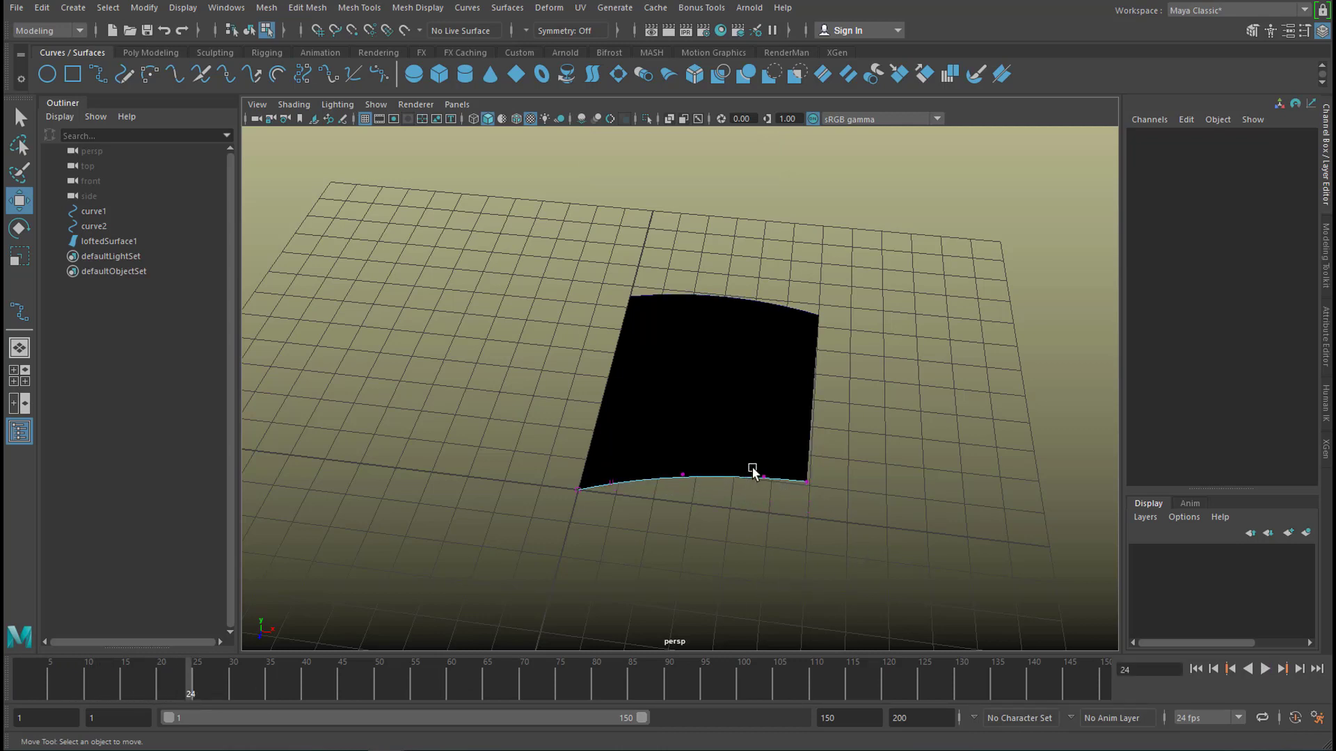
{"action": "left_click_drag", "start_coordinate": [754, 467], "coordinate": [889, 546]}
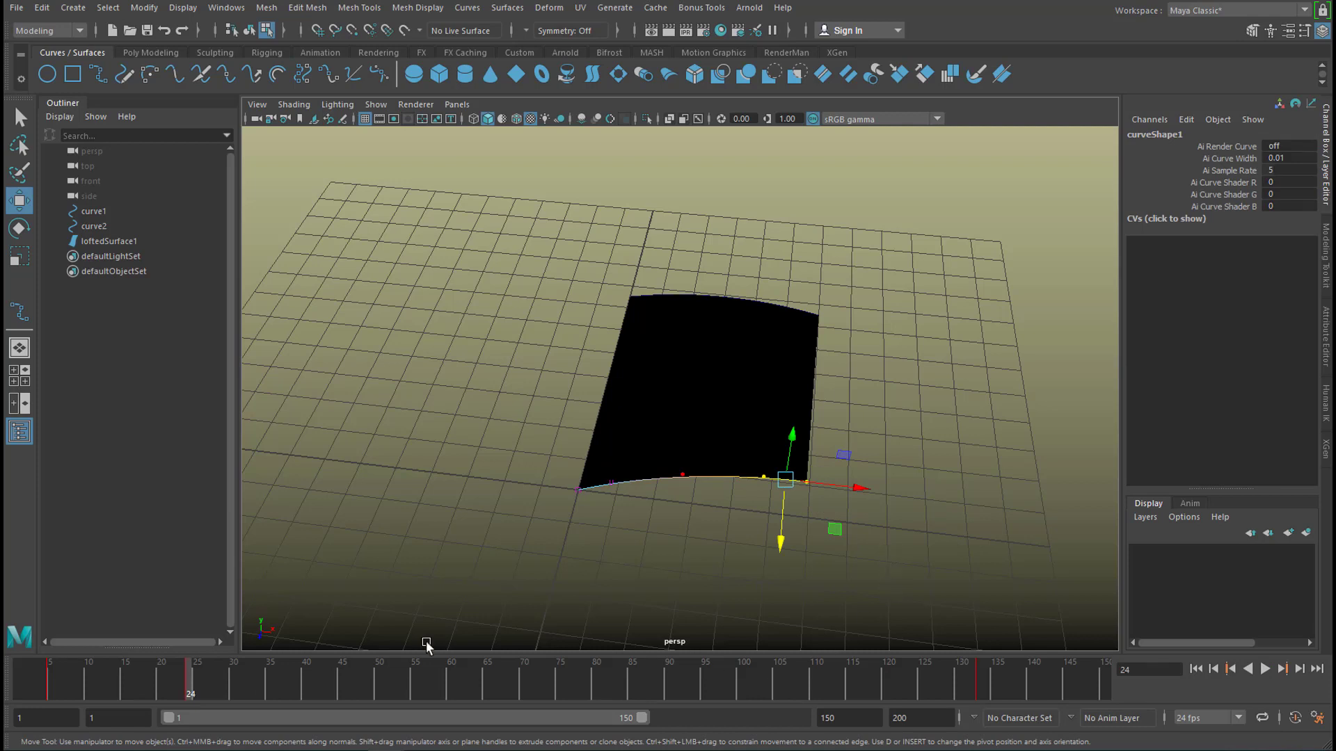
Lower the front curve's end control points in Y at frame 44 and key them.
{"action": "left_click_drag", "start_coordinate": [220, 690], "coordinate": [335, 690]}
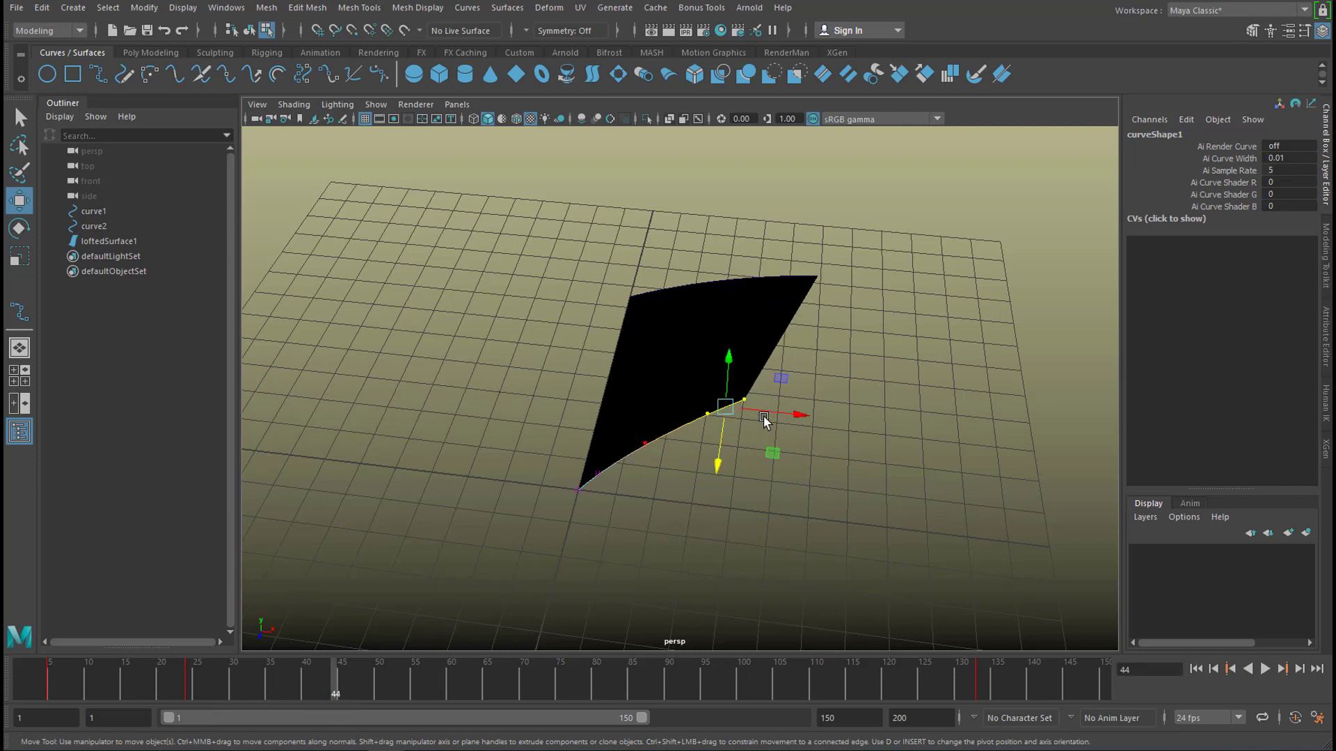
{"action": "left_click_drag", "start_coordinate": [728, 357], "coordinate": [728, 442]}
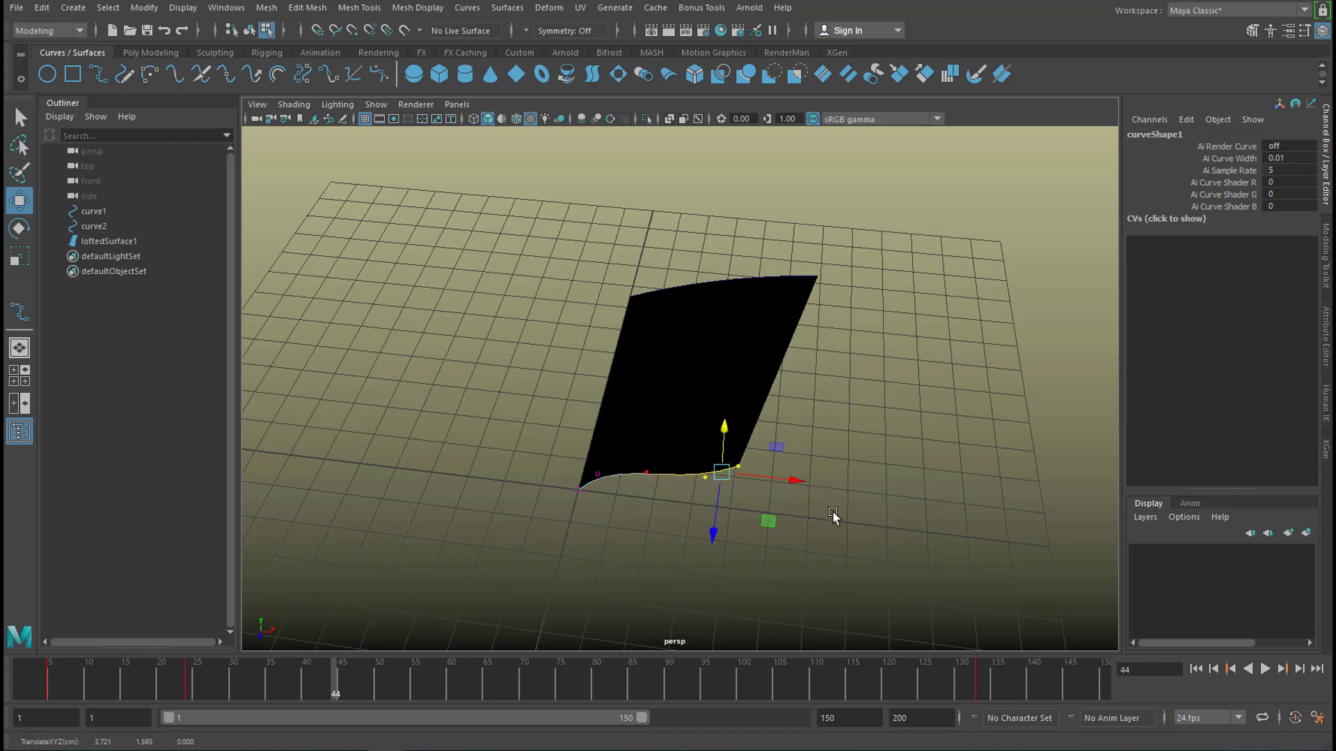
{"action": "left_click_drag", "start_coordinate": [832, 515], "coordinate": [844, 438], "text": "alt"}
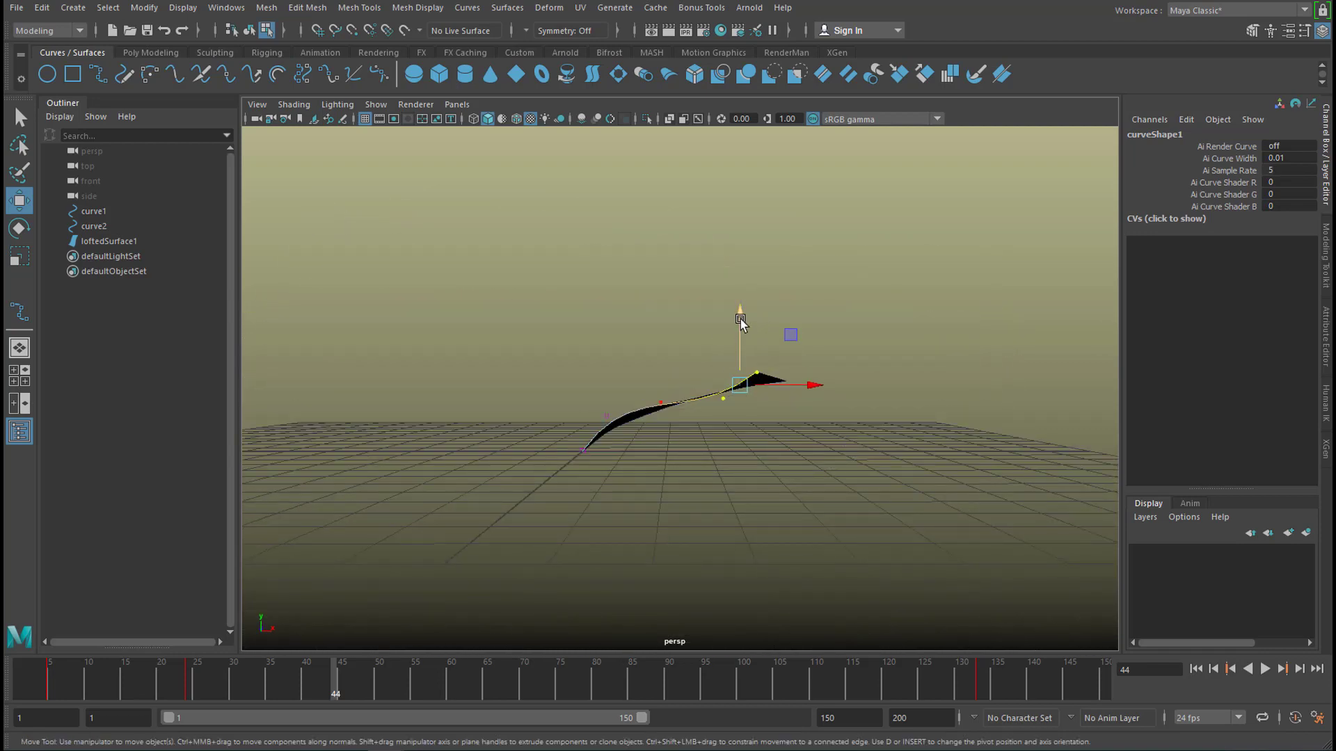
{"action": "left_click_drag", "start_coordinate": [740, 319], "coordinate": [740, 348]}
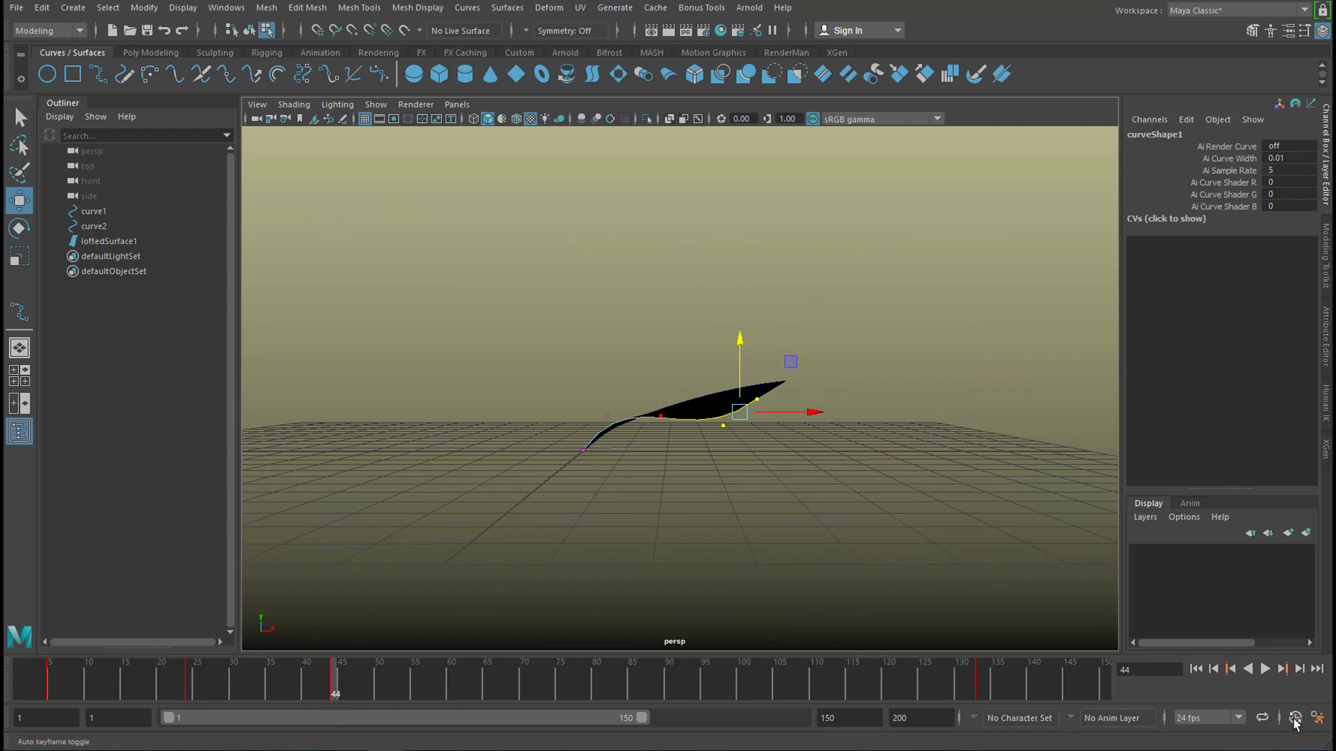
Play the bent surface animation from frame 1 to about frame 111, inspecting it from other angles.
{"action": "left_click", "coordinate": [1196, 668]}
{"action": "left_click", "coordinate": [1271, 675]}
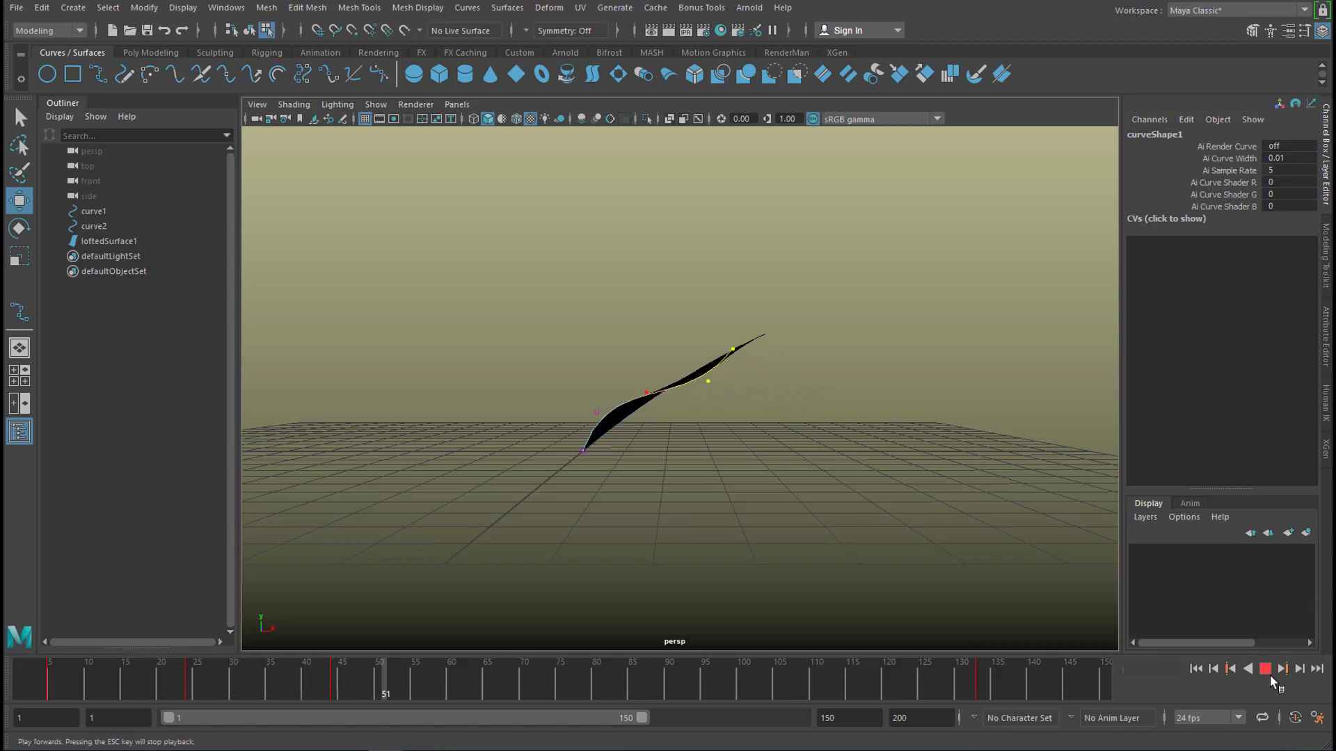
{"action": "left_click", "coordinate": [1271, 675]}
{"action": "left_click_drag", "start_coordinate": [1029, 550], "coordinate": [1114, 647], "text": "alt"}
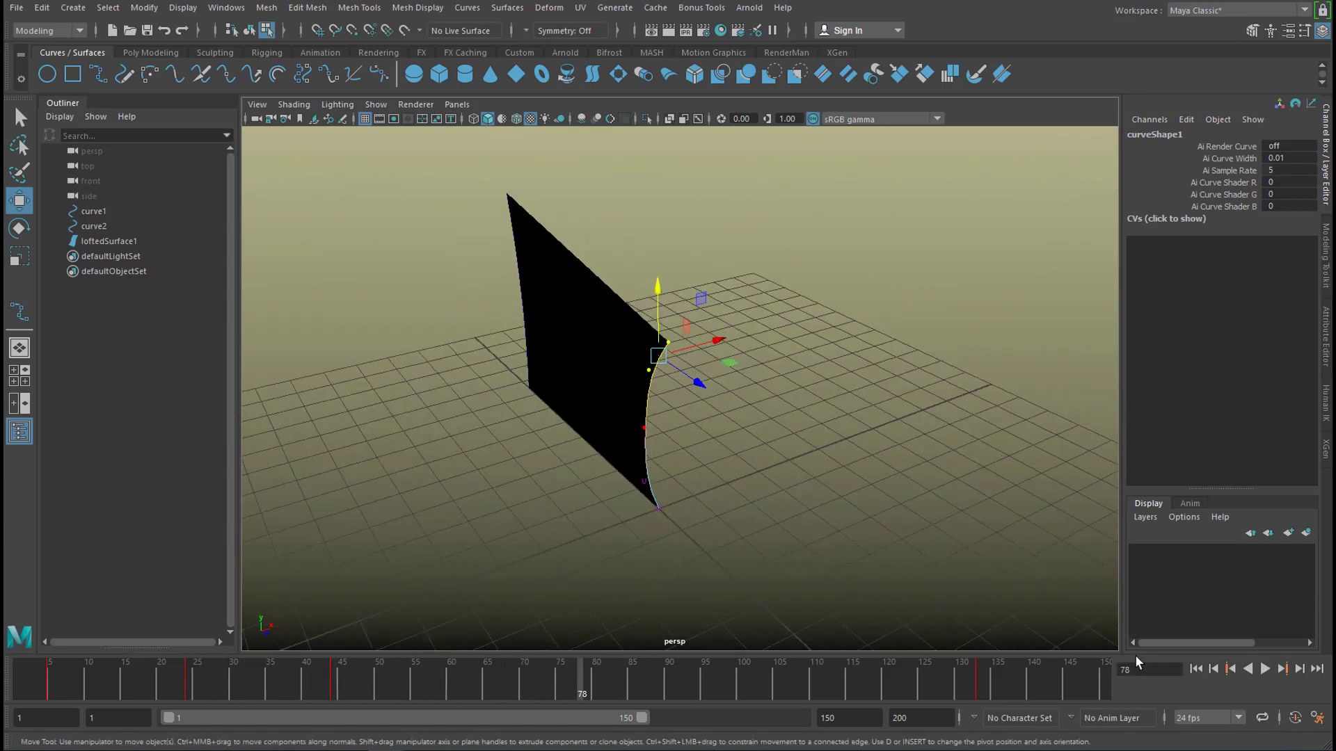
{"action": "left_click", "coordinate": [1263, 670]}
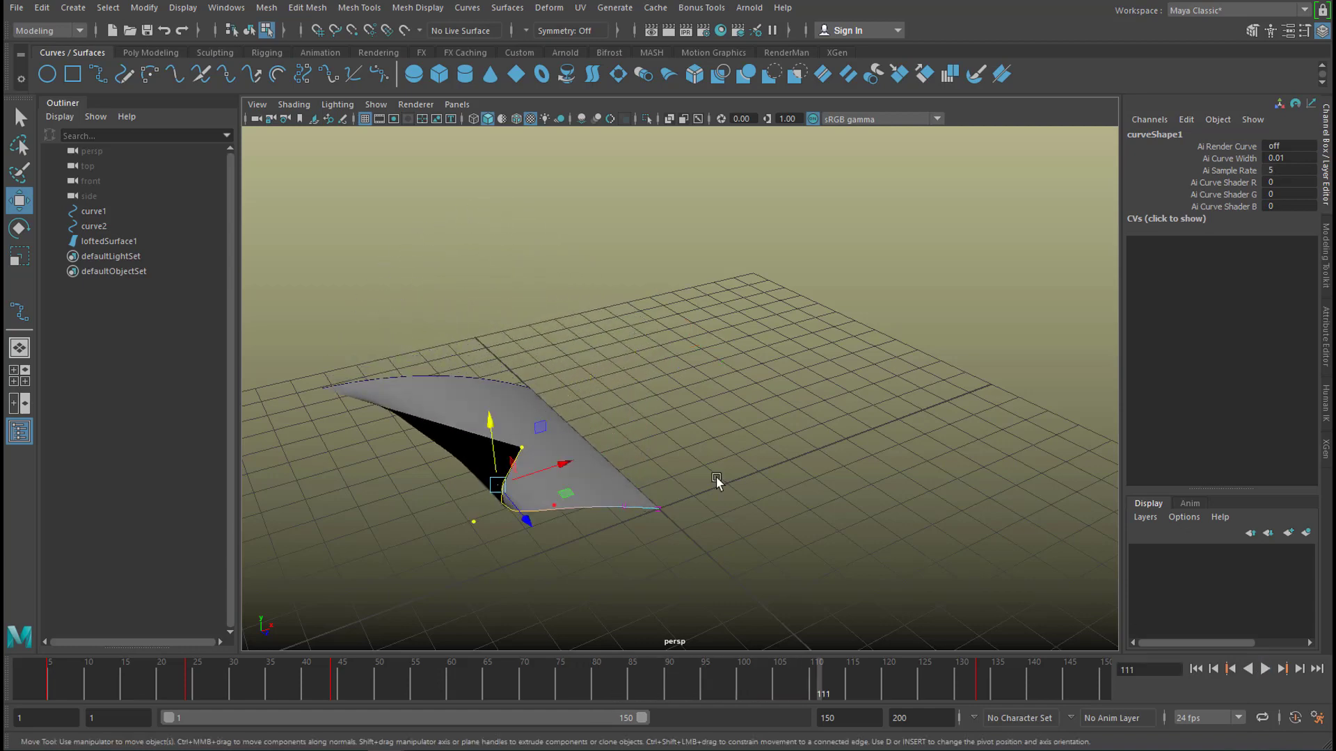
{"action": "key", "text": "Escape"}
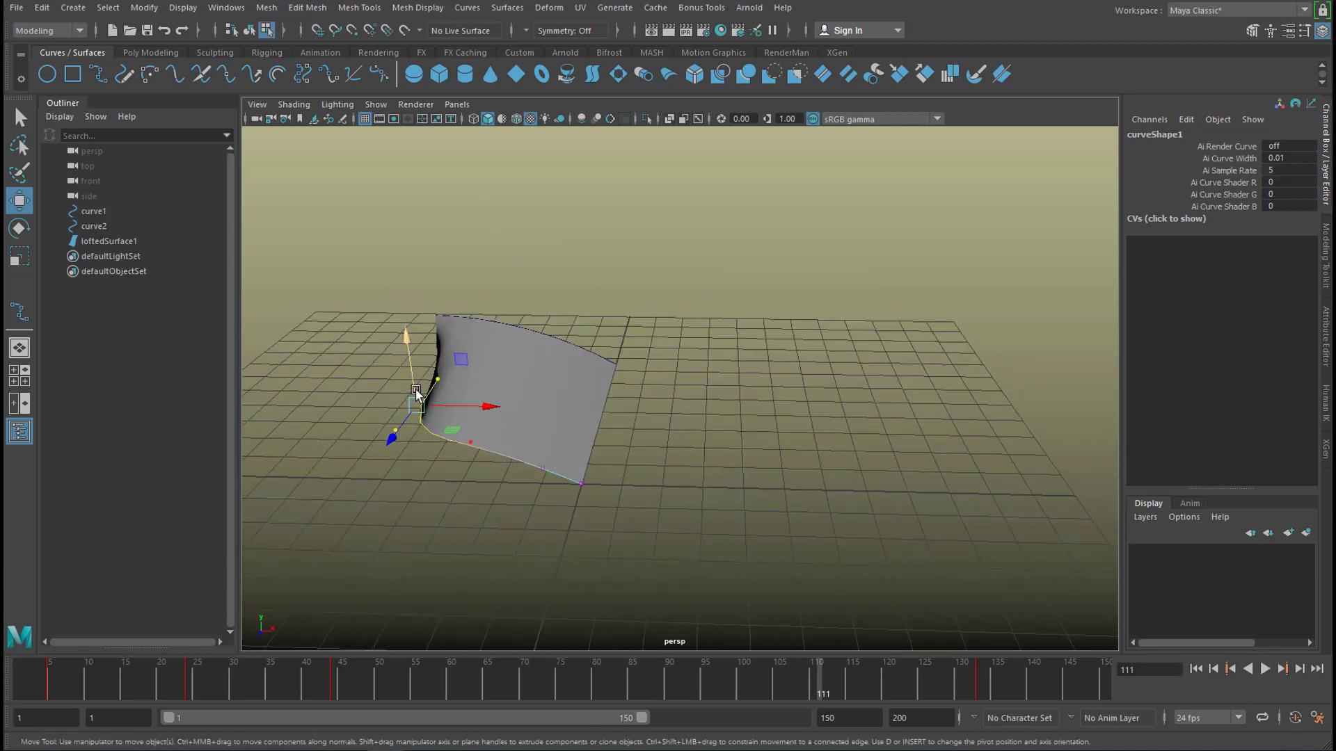
Copy the end control points' pose from frame 24 to a key at frame 90 and replay the animation from frame 1.
{"action": "left_click", "coordinate": [1229, 670]}
{"action": "left_click", "coordinate": [1229, 670]}
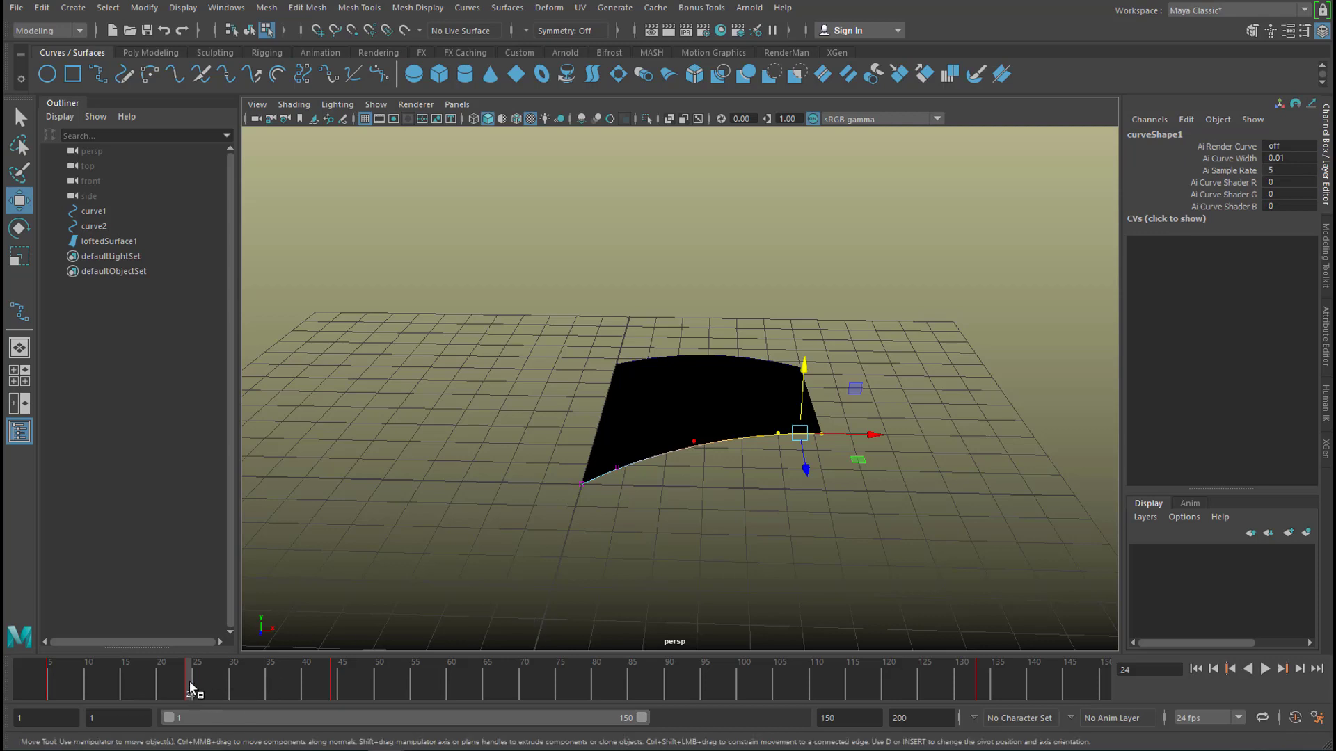
{"action": "key", "text": "alt+v"}
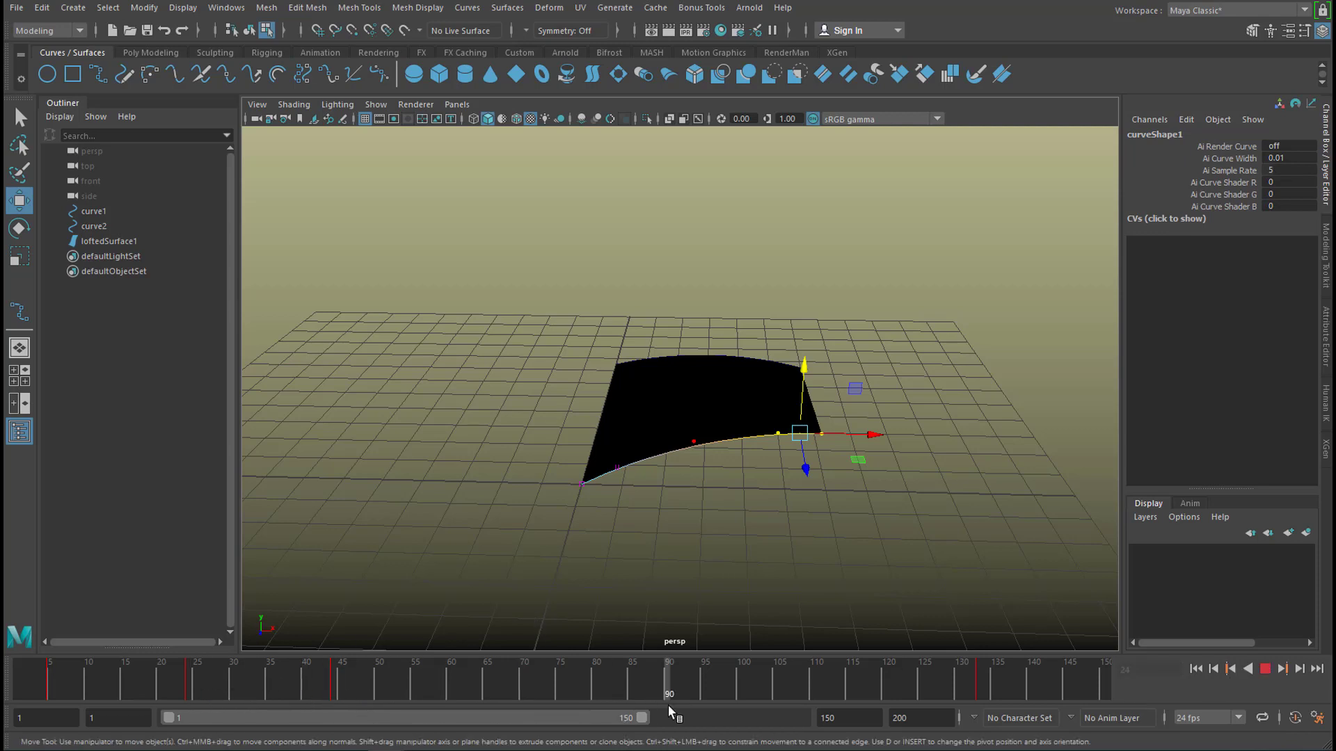
{"action": "key", "text": "alt+v"}
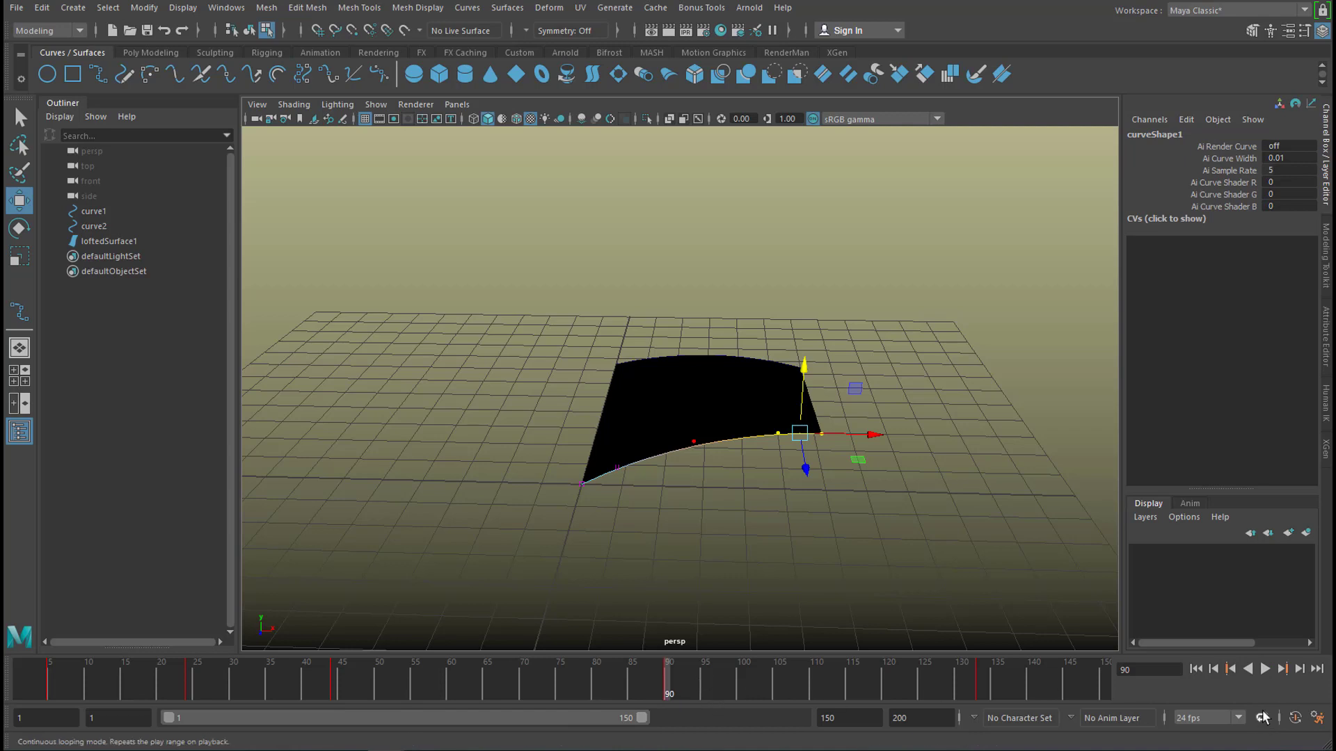
{"action": "left_click", "coordinate": [1196, 669]}
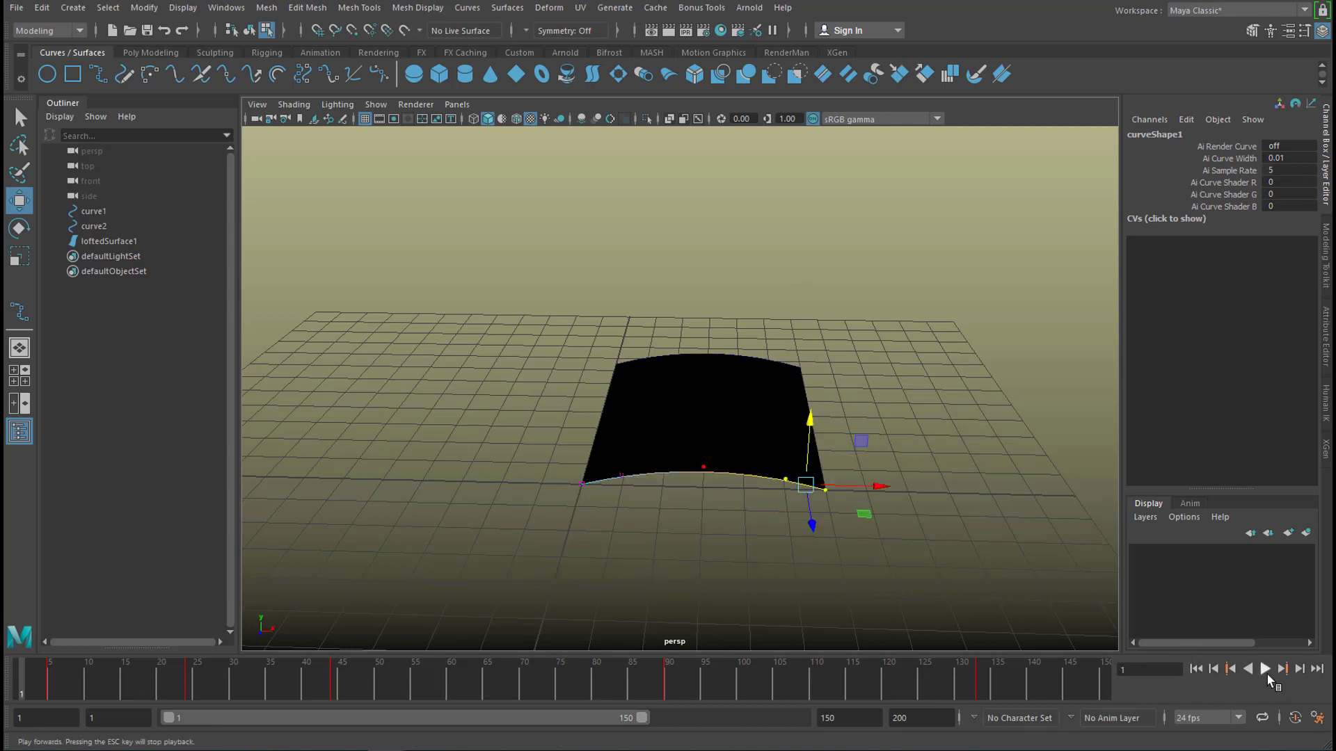
{"action": "left_click", "coordinate": [1266, 674]}
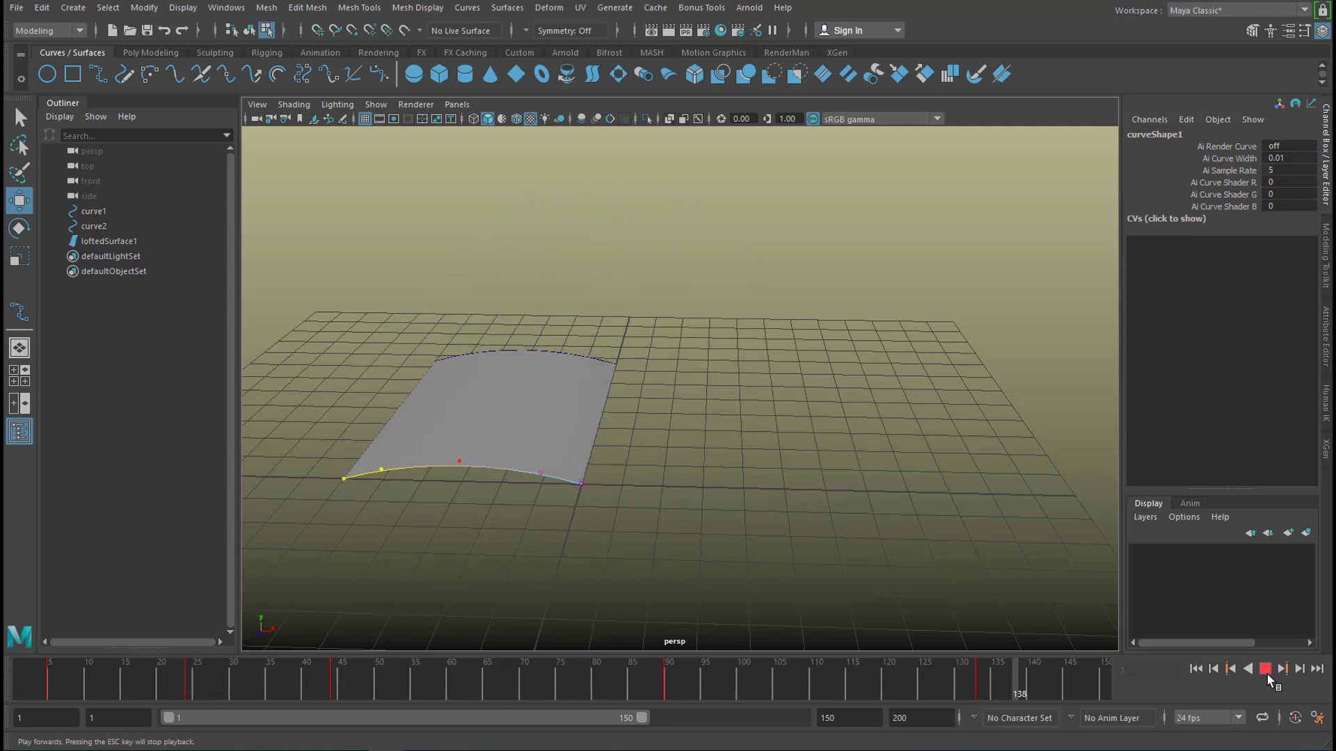
Stop playback, select the lofted surface in object mode and examine the NURBS to Polygons conversion options without converting it.
{"action": "left_click", "coordinate": [1267, 671]}
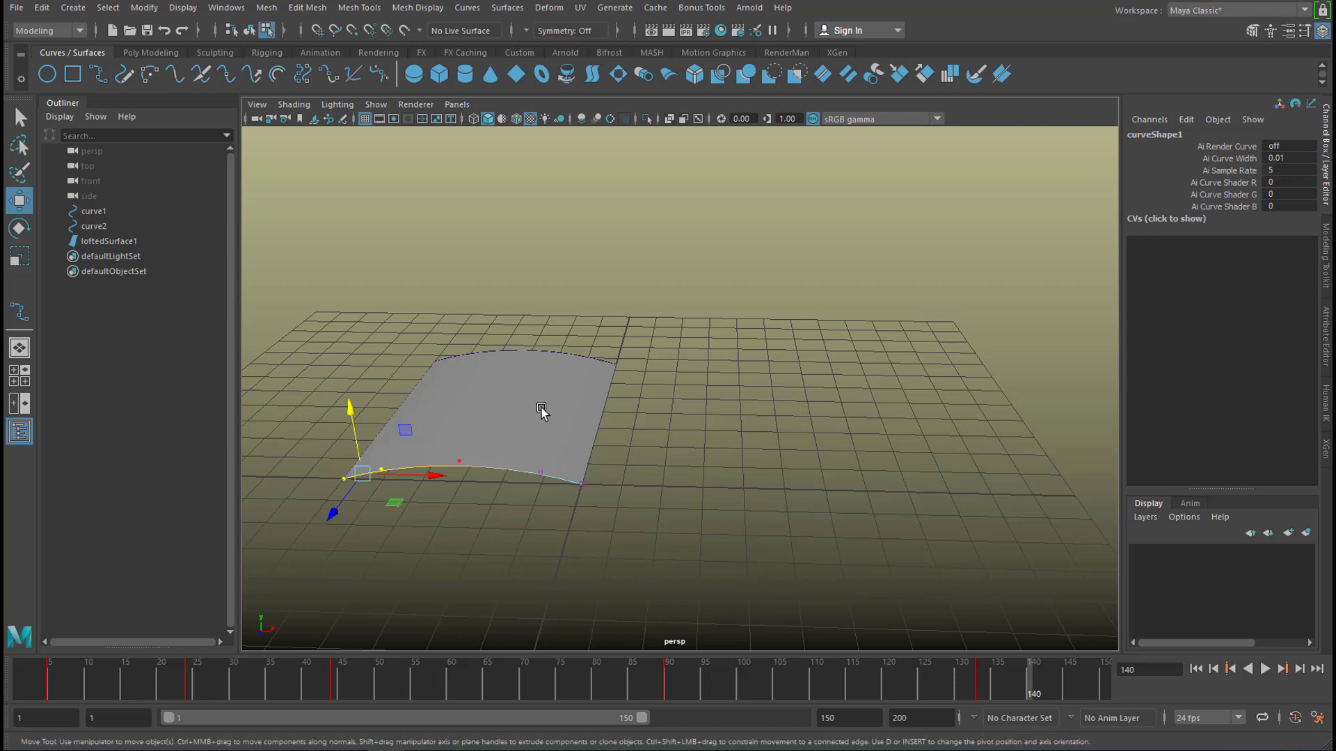
{"action": "right_click_drag", "start_coordinate": [556, 412], "coordinate": [599, 365]}
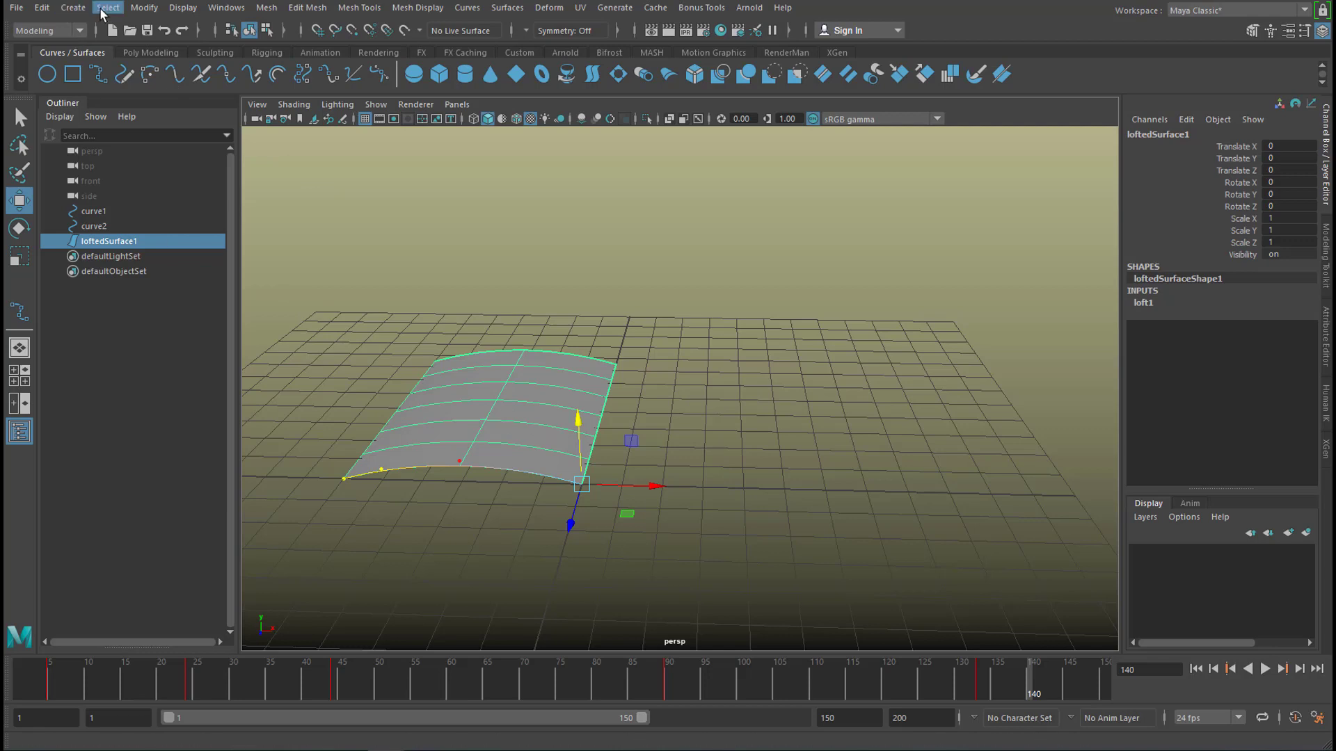
{"action": "left_click", "coordinate": [131, 8]}
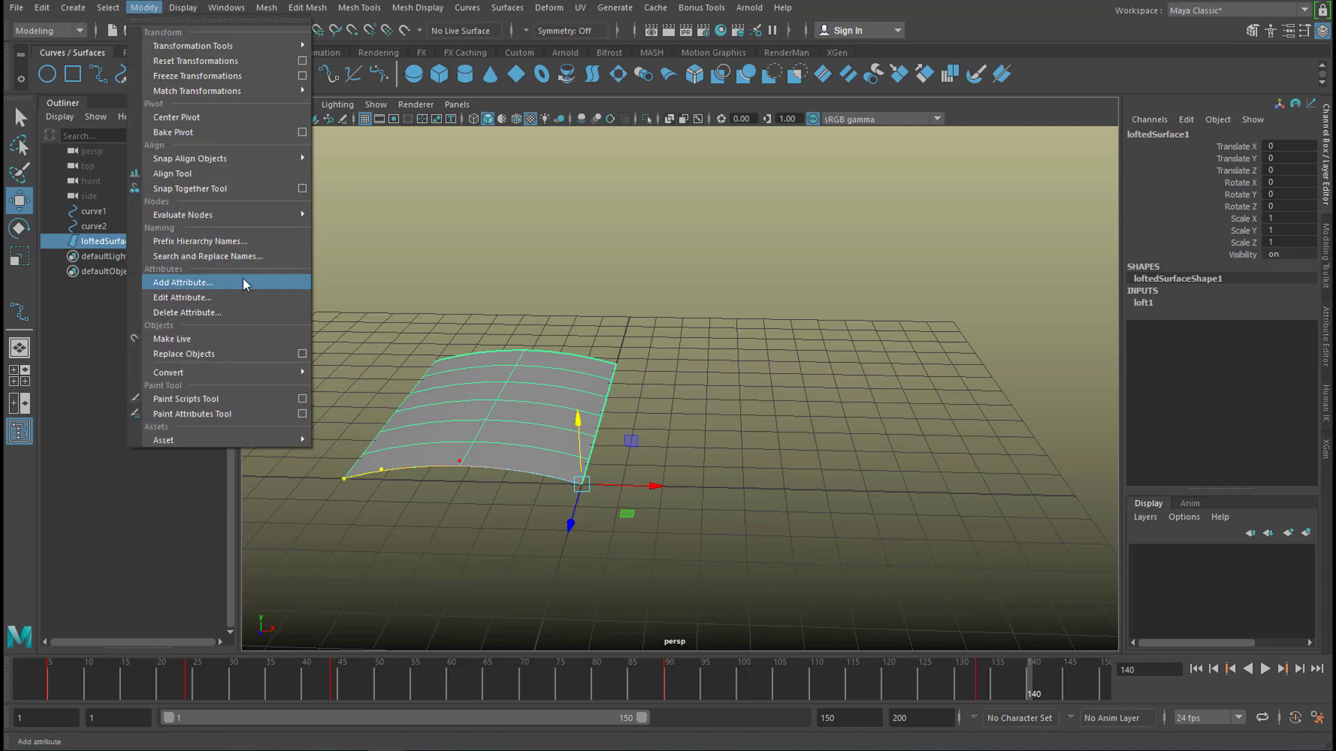
{"action": "mouse_move", "coordinate": [249, 373]}
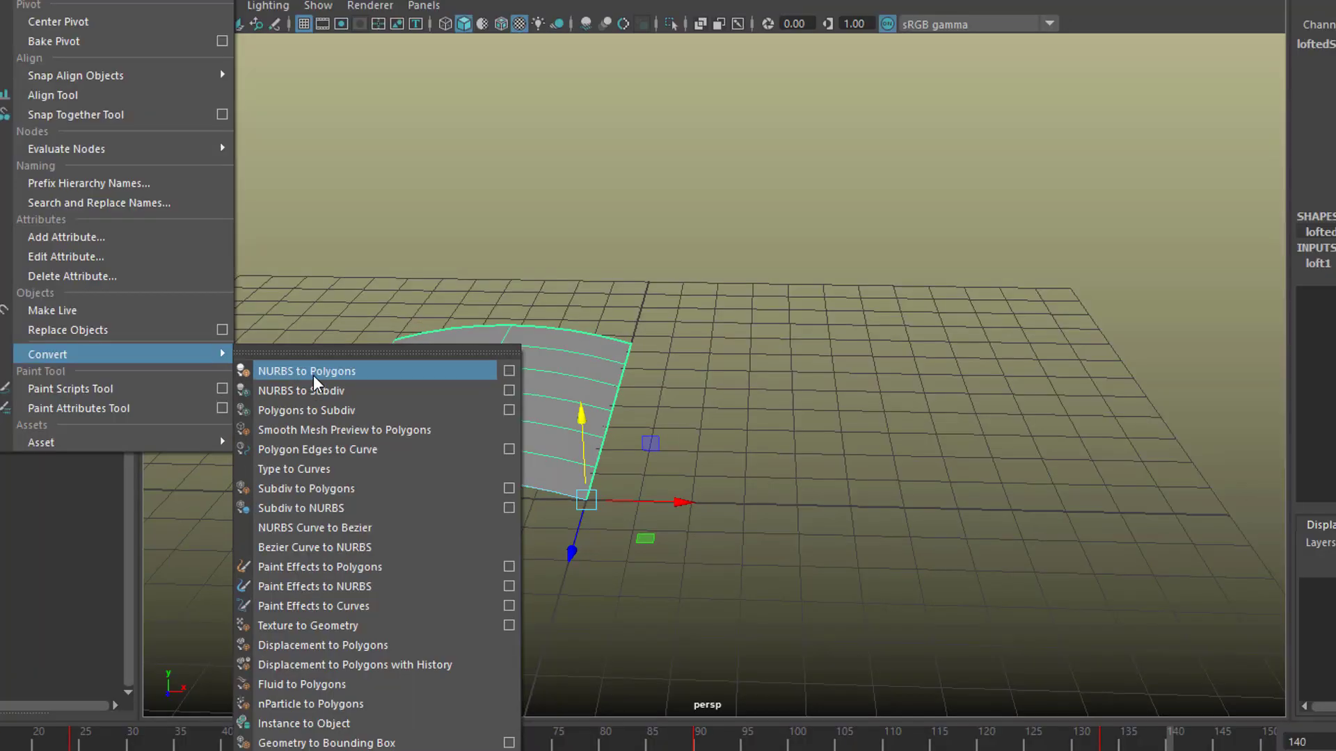
{"action": "left_click", "coordinate": [510, 371]}
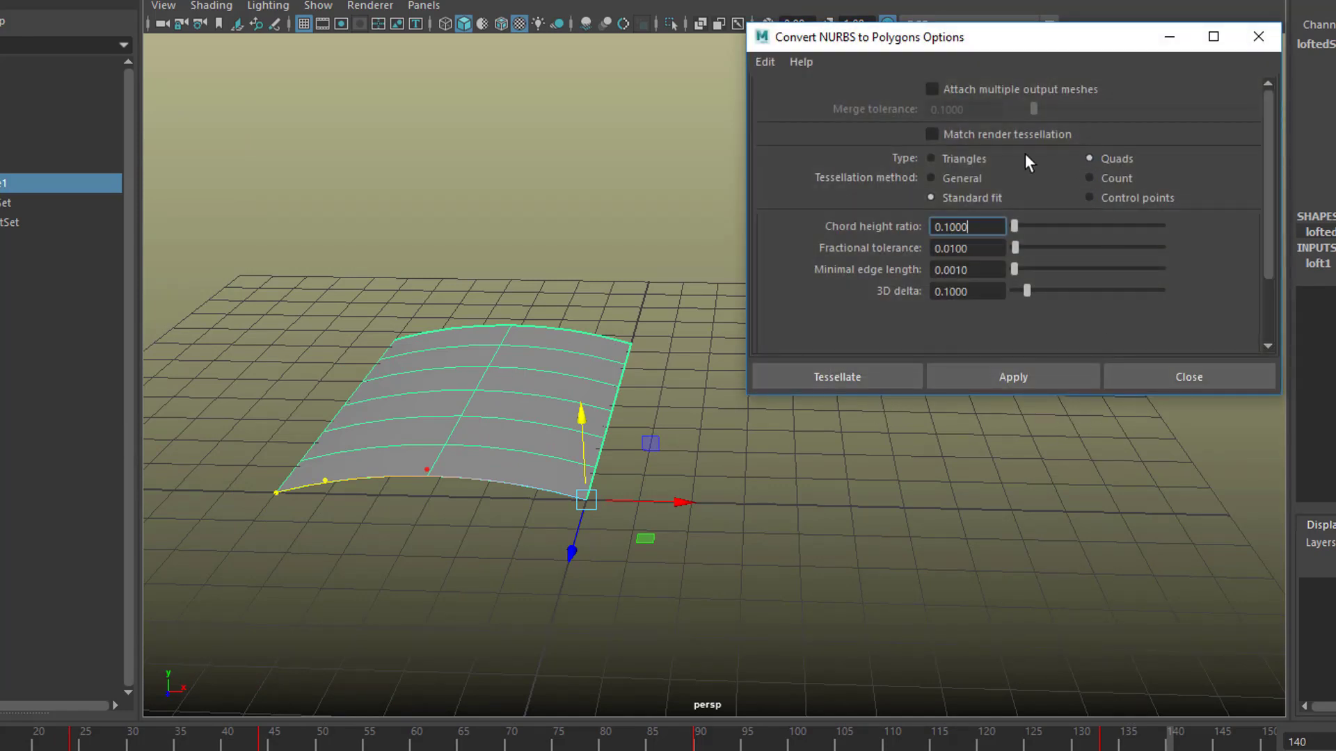
{"action": "left_click", "coordinate": [766, 59]}
{"action": "left_click", "coordinate": [787, 93]}
{"action": "left_click", "coordinate": [1200, 377]}
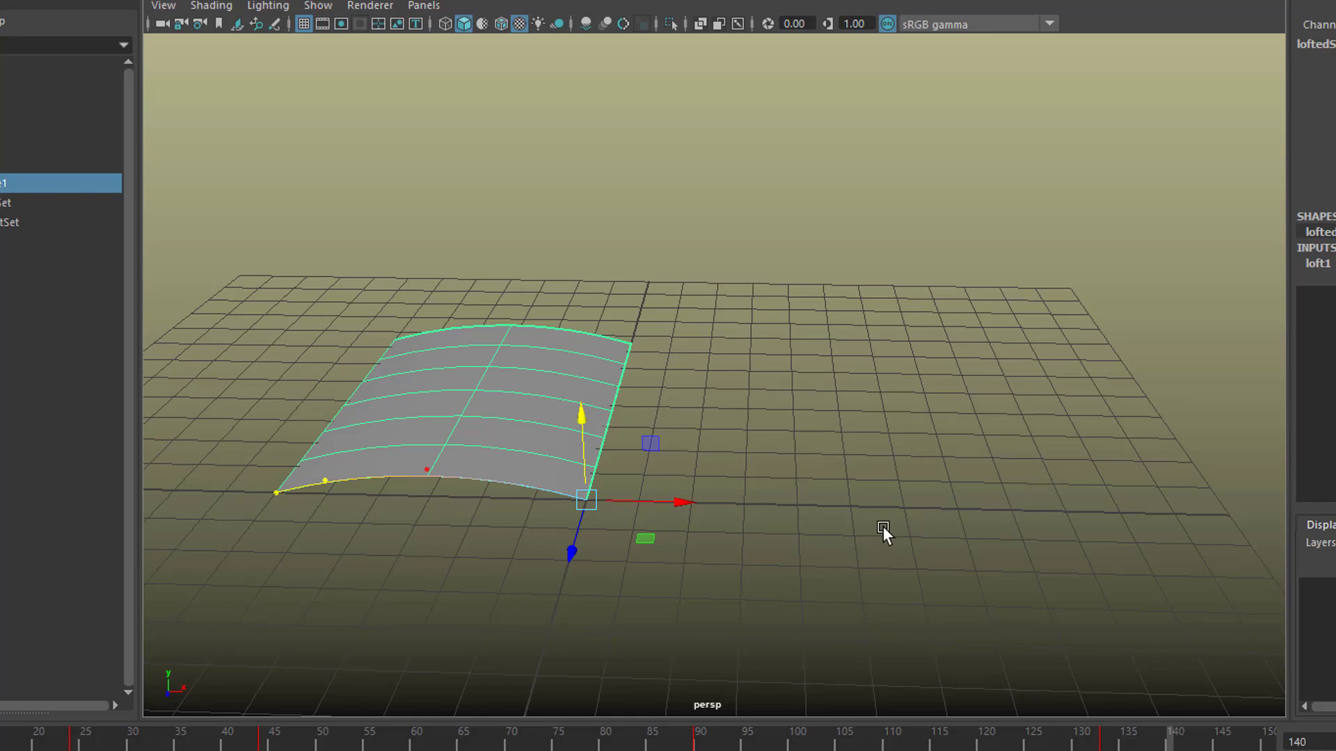
{"action": "right_click", "coordinate": [494, 366]}
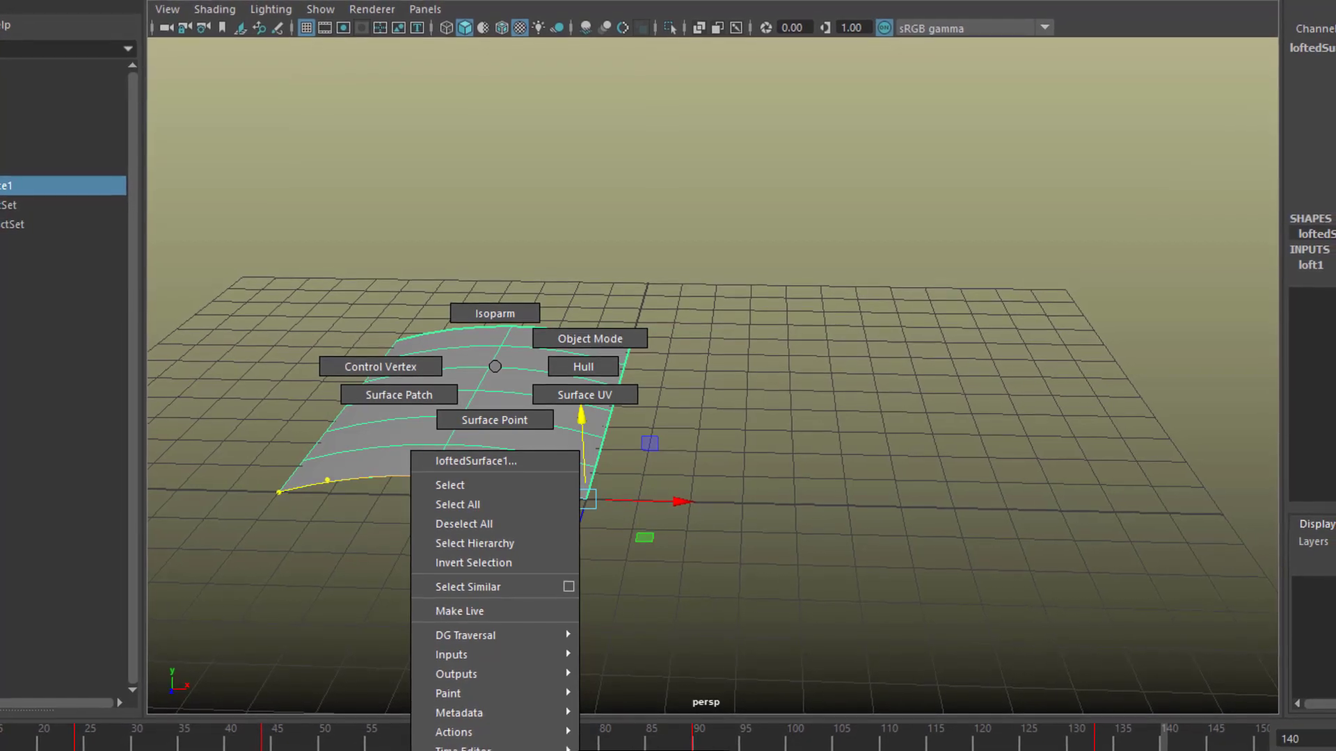
{"action": "left_click", "coordinate": [715, 522]}
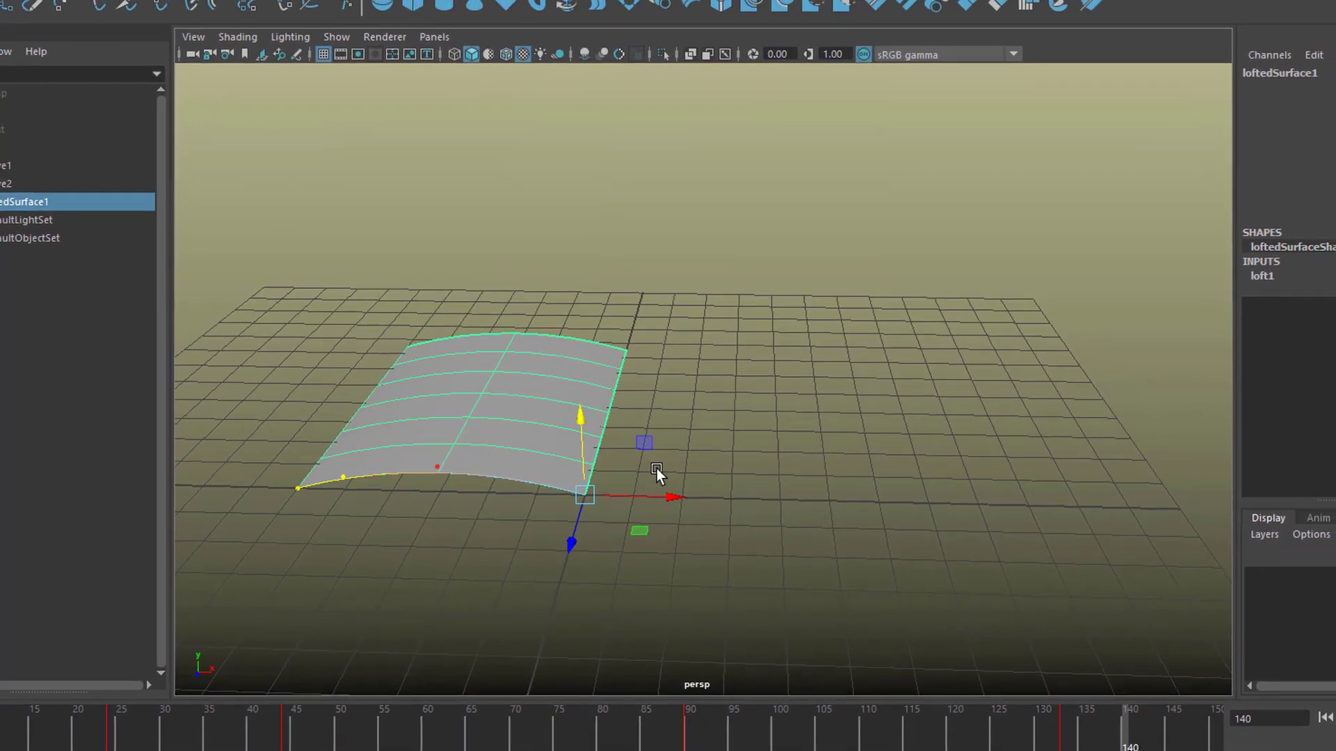
{"action": "left_click_drag", "start_coordinate": [666, 473], "coordinate": [725, 494], "text": "alt"}
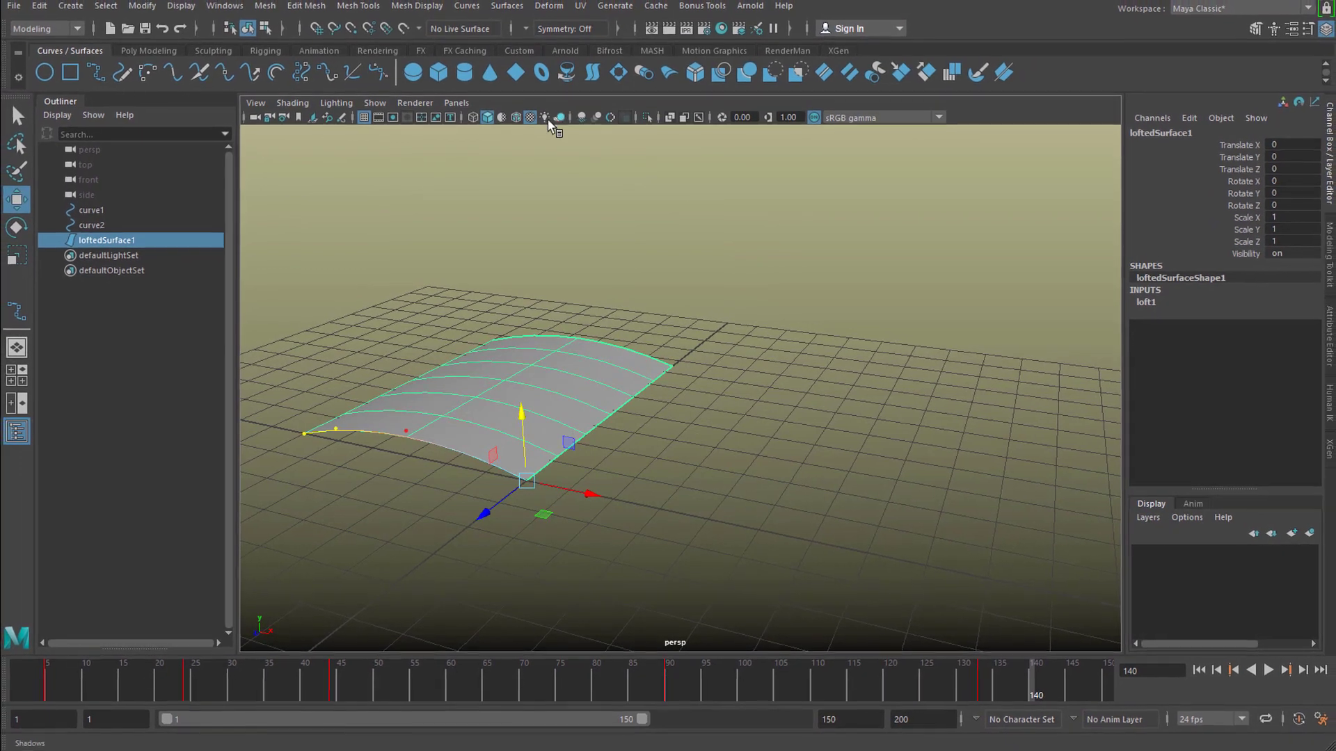
{"action": "left_click", "coordinate": [531, 120]}
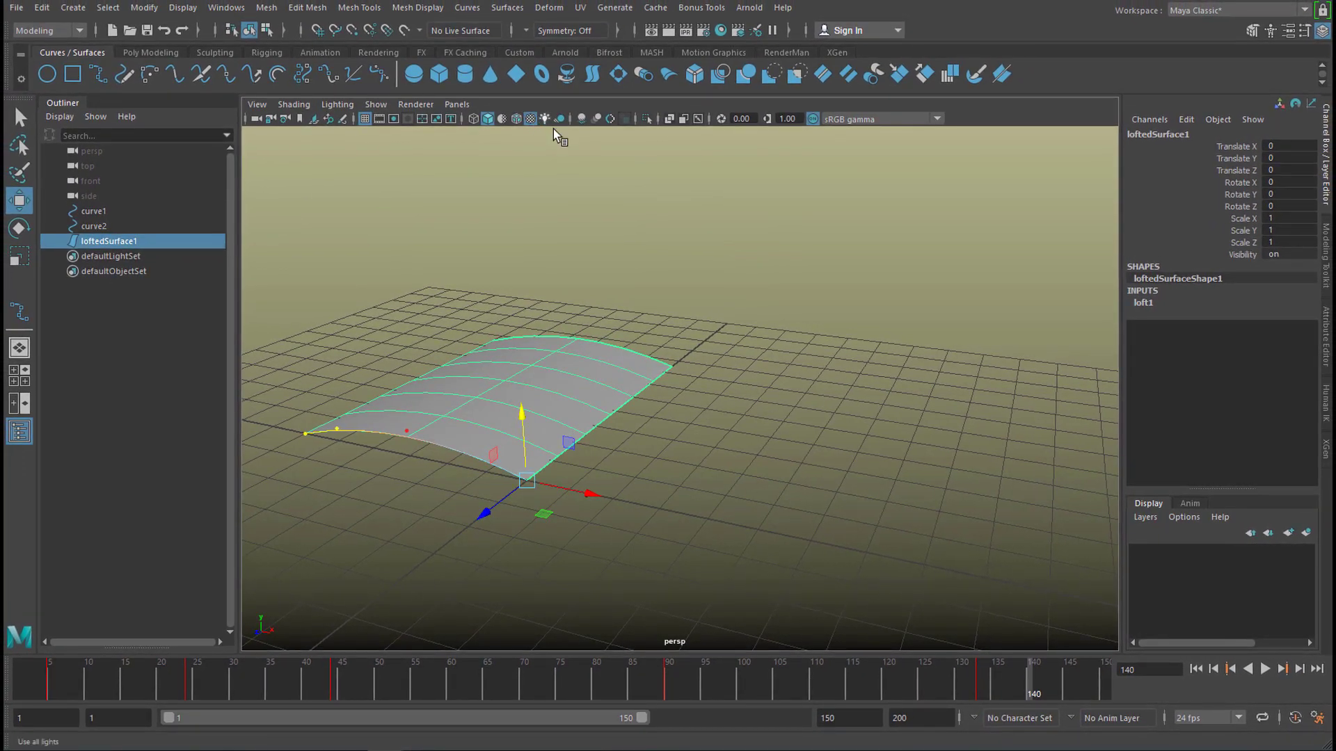
{"action": "left_click_drag", "start_coordinate": [656, 332], "coordinate": [626, 272], "text": "alt"}
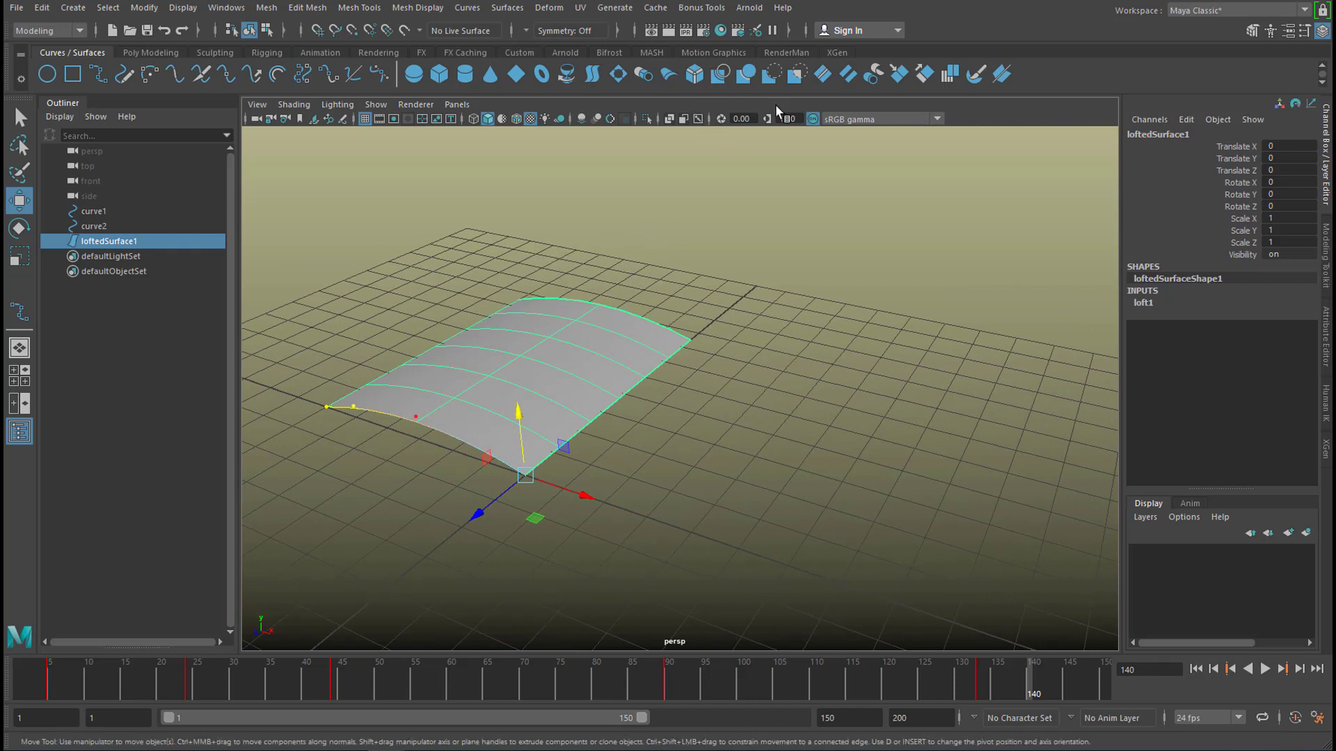
Add an Arnold Skydome Light to the scene.
{"action": "left_click", "coordinate": [749, 7]}
{"action": "mouse_move", "coordinate": [784, 91]}
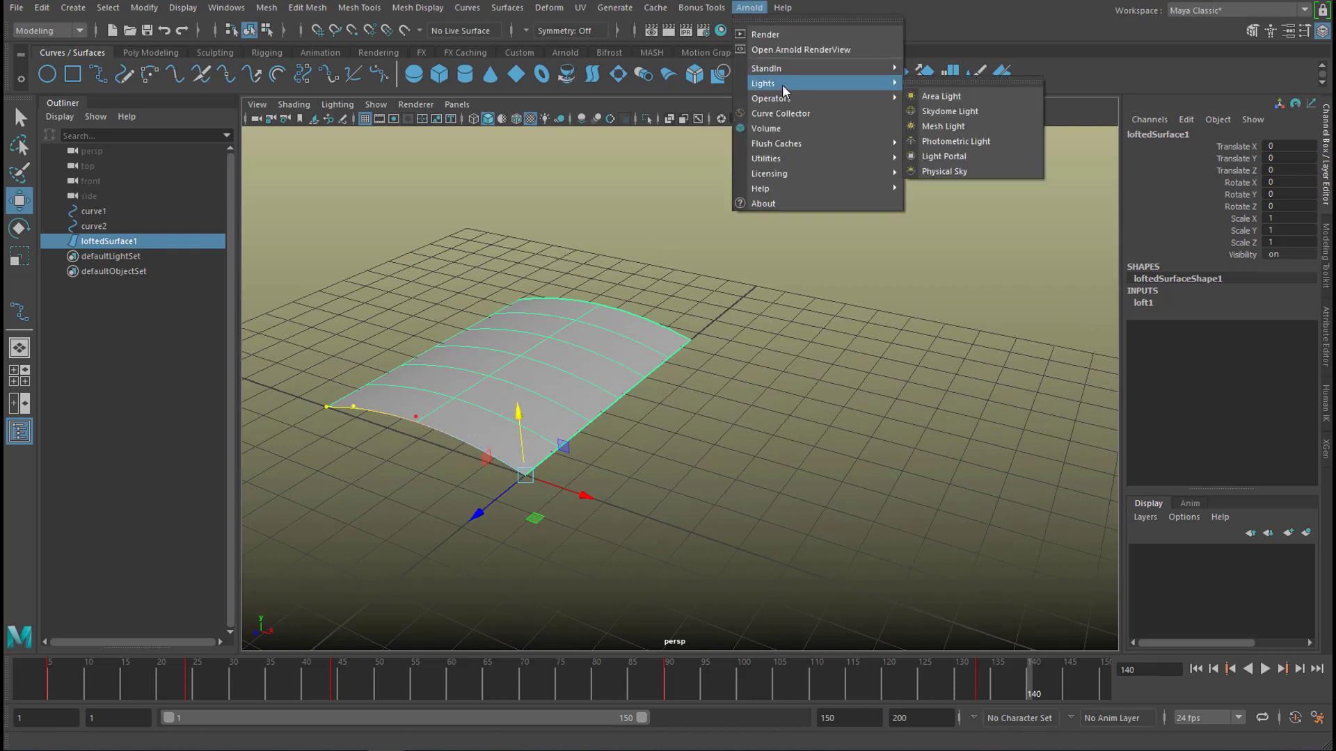
{"action": "left_click", "coordinate": [1002, 111]}
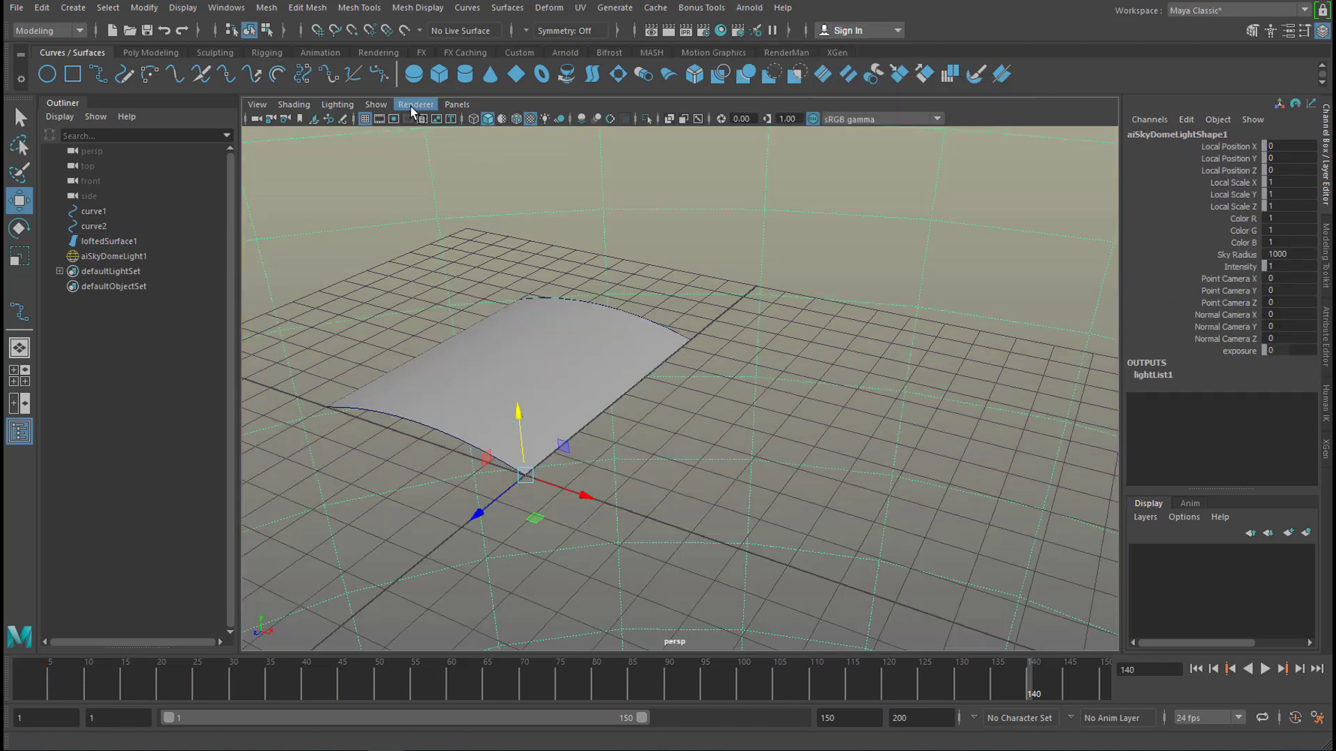
Switch the viewport renderer to Arnold, run a live IPR render and inspect the textured page from other angles and at an earlier frame.
{"action": "left_click", "coordinate": [415, 105]}
{"action": "left_click", "coordinate": [457, 147]}
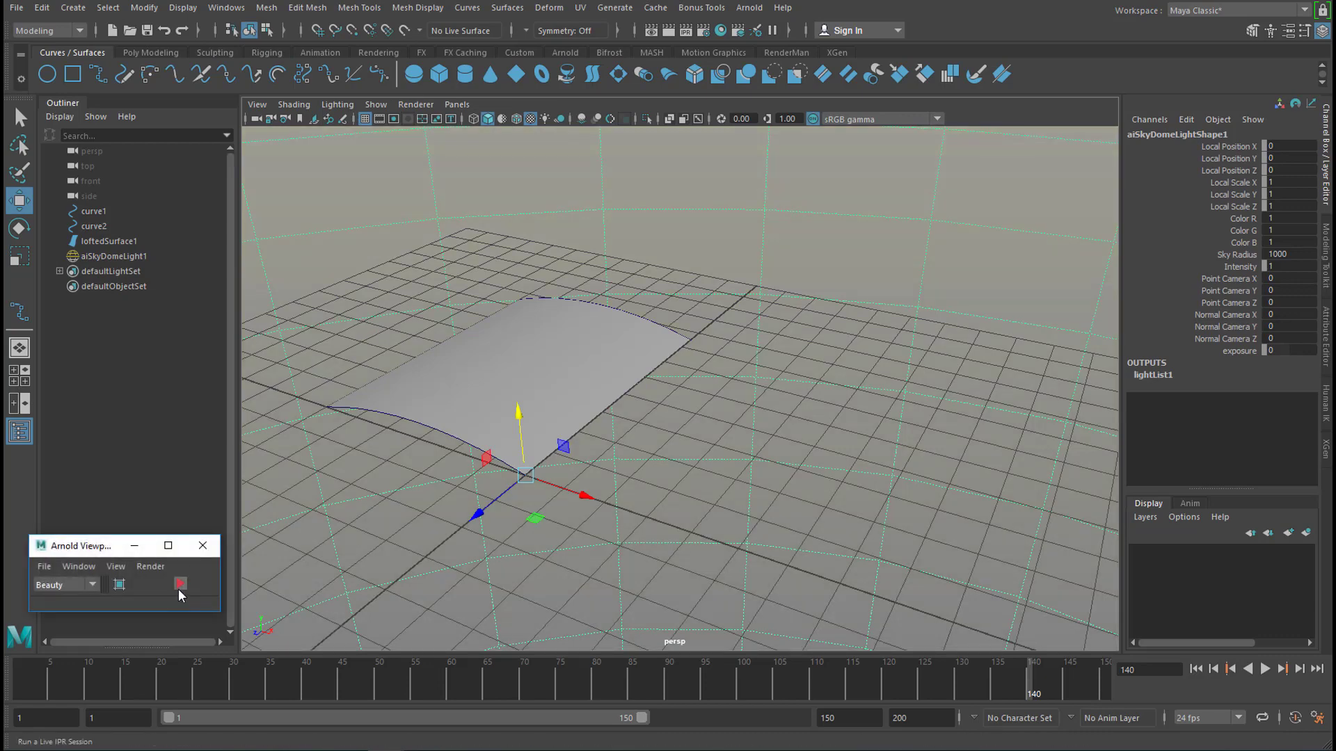
{"action": "left_click", "coordinate": [180, 587]}
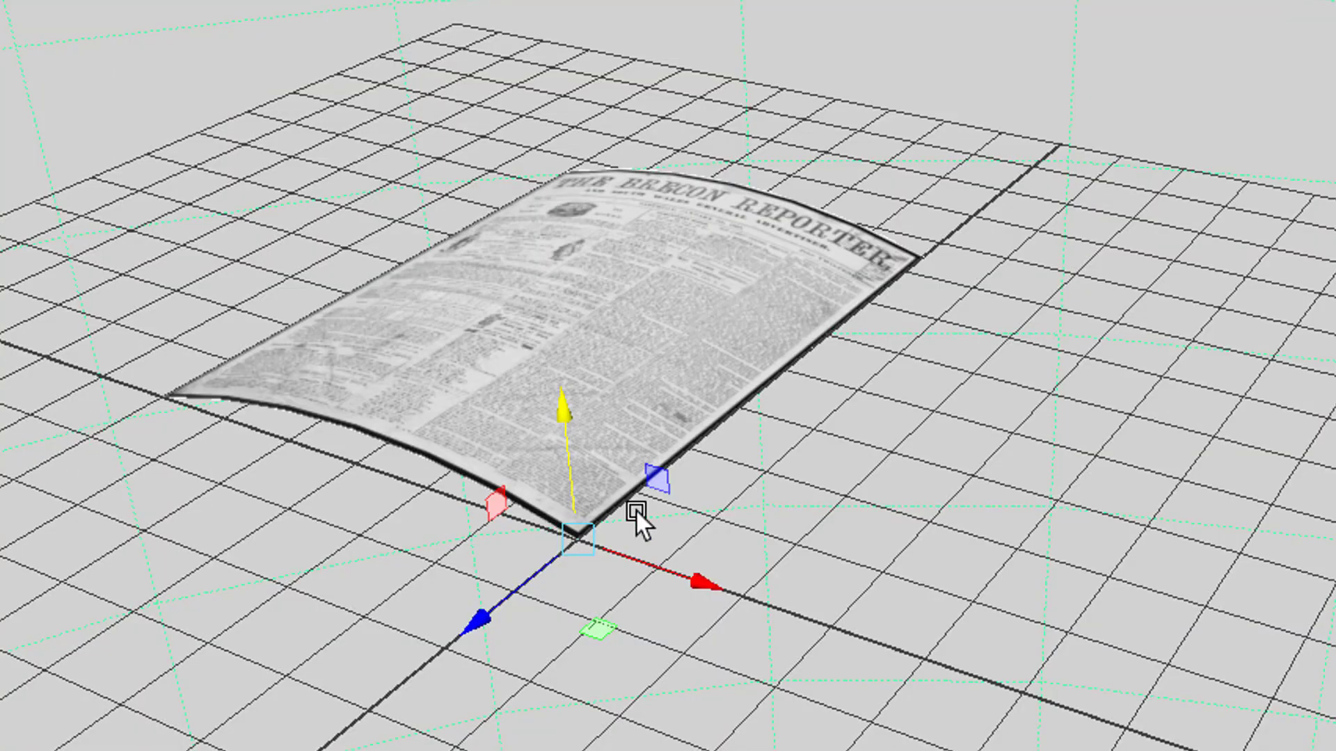
{"action": "left_click_drag", "start_coordinate": [654, 526], "coordinate": [1066, 533], "text": "alt"}
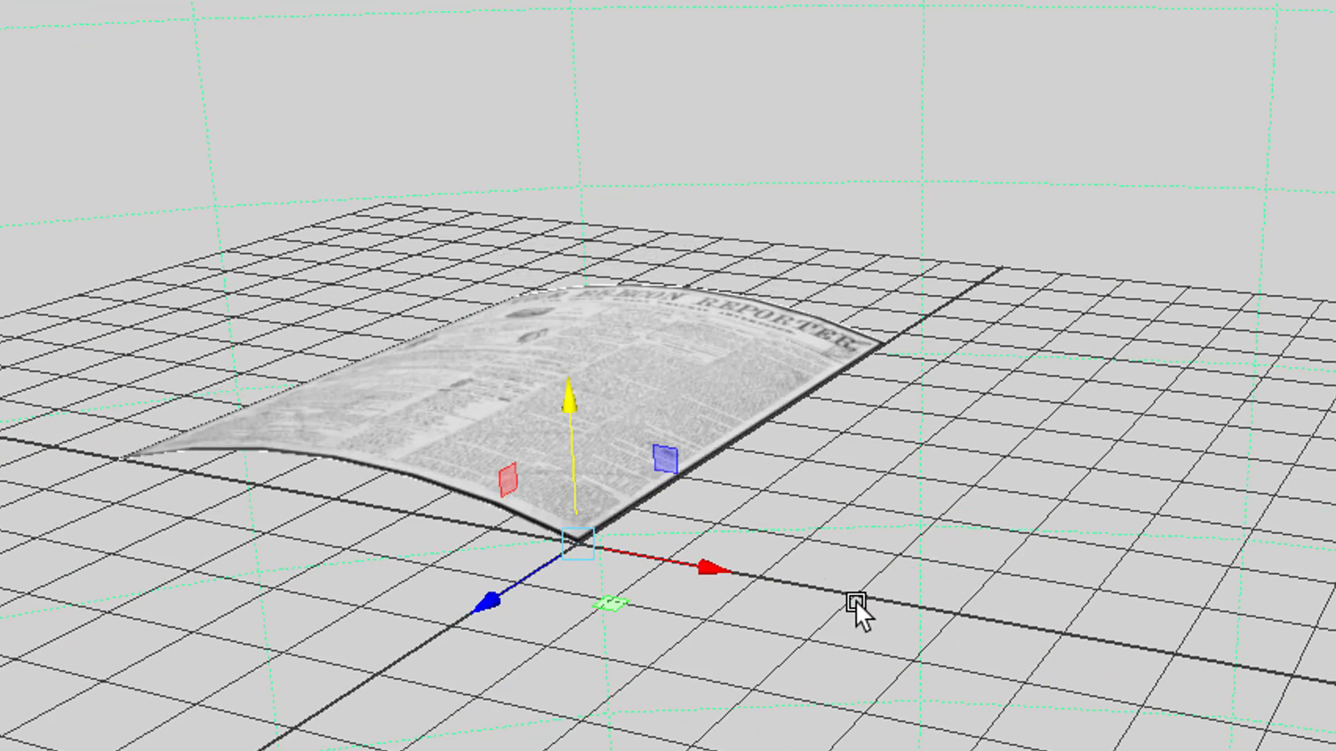
{"action": "left_click_drag", "start_coordinate": [856, 605], "coordinate": [850, 642], "text": "alt"}
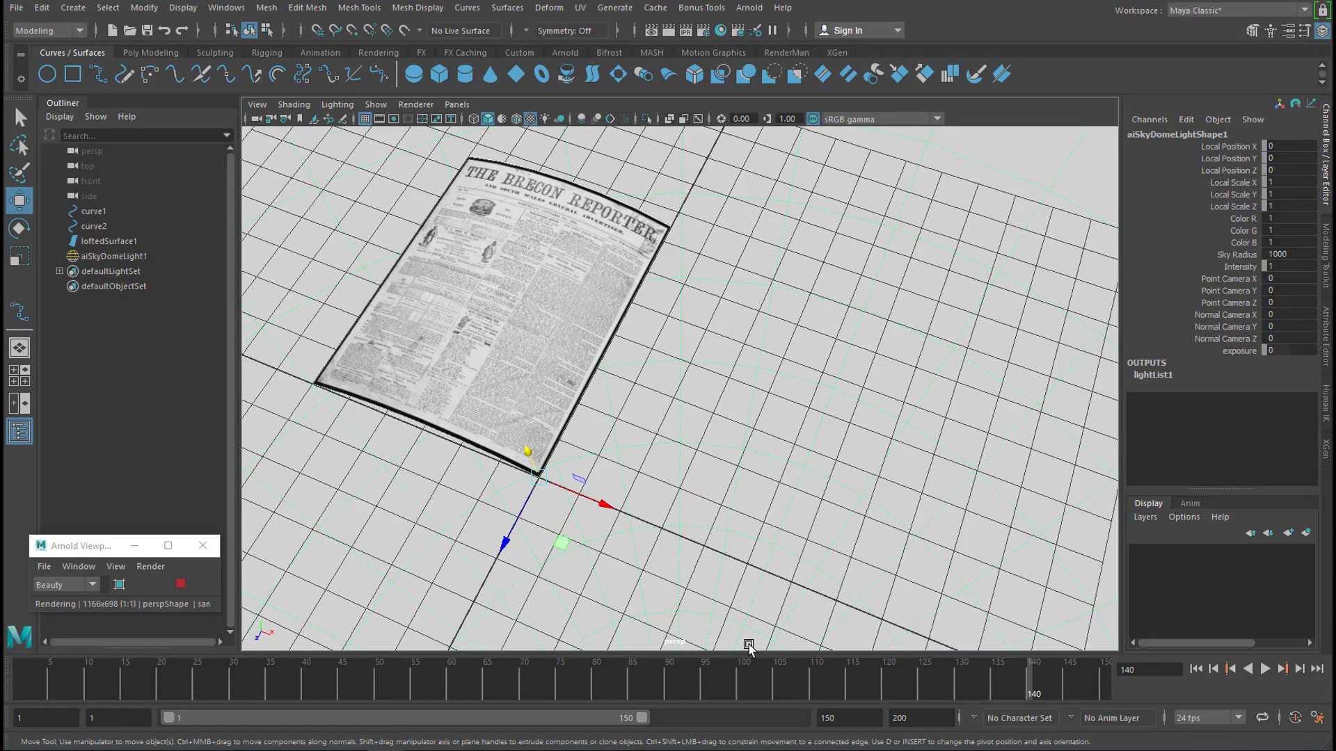
{"action": "left_click", "coordinate": [227, 690]}
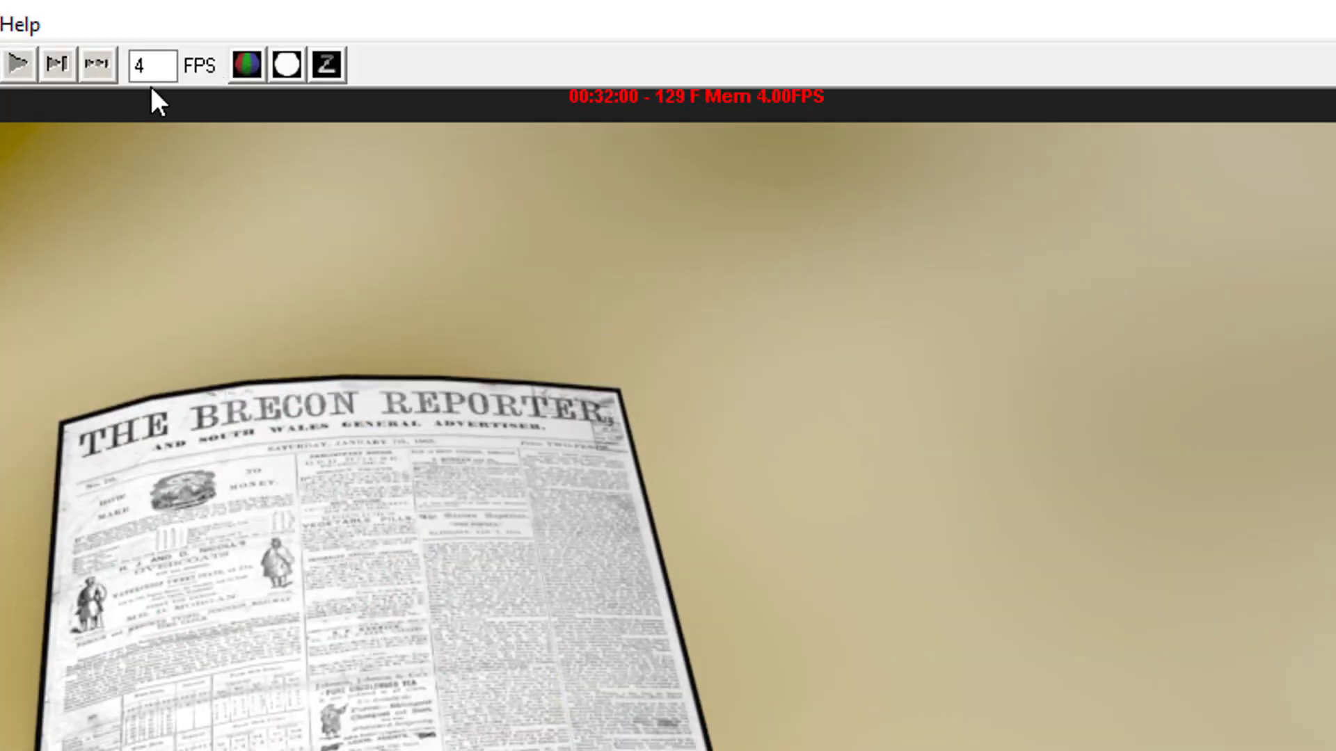
In FCheck, set the playback rate of the rendered pageTurn sequence to 24 FPS and watch it play.
{"action": "left_click", "coordinate": [150, 65]}
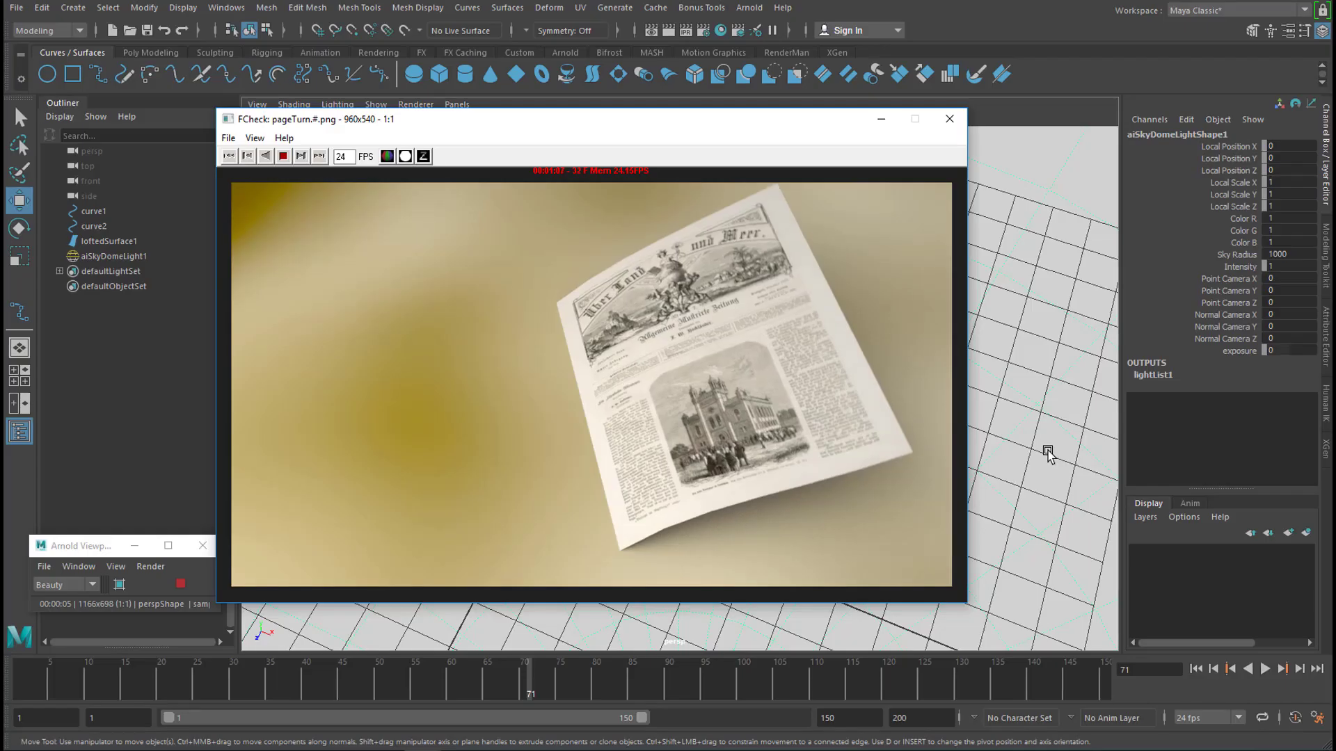